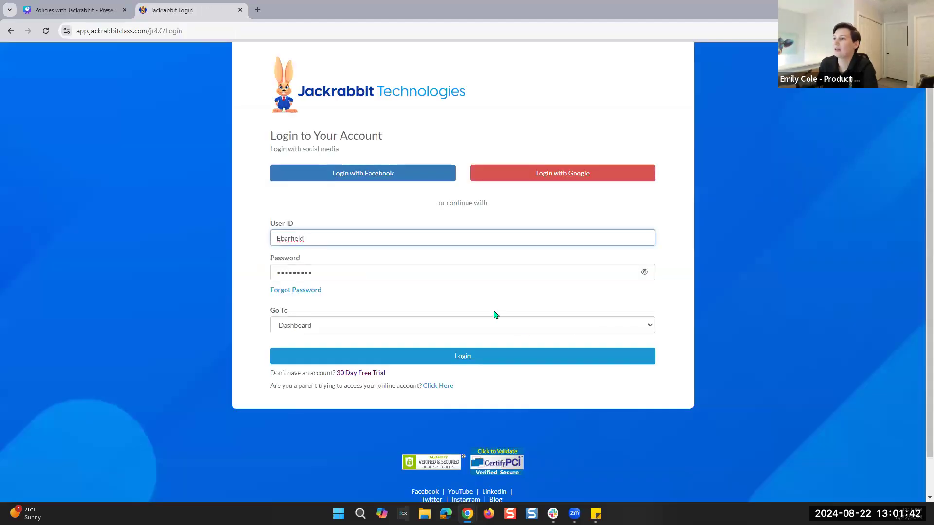
- Log in to the dashboard and view the Jackrabbit help window
{"action": "left_click", "coordinate": [468, 359]}
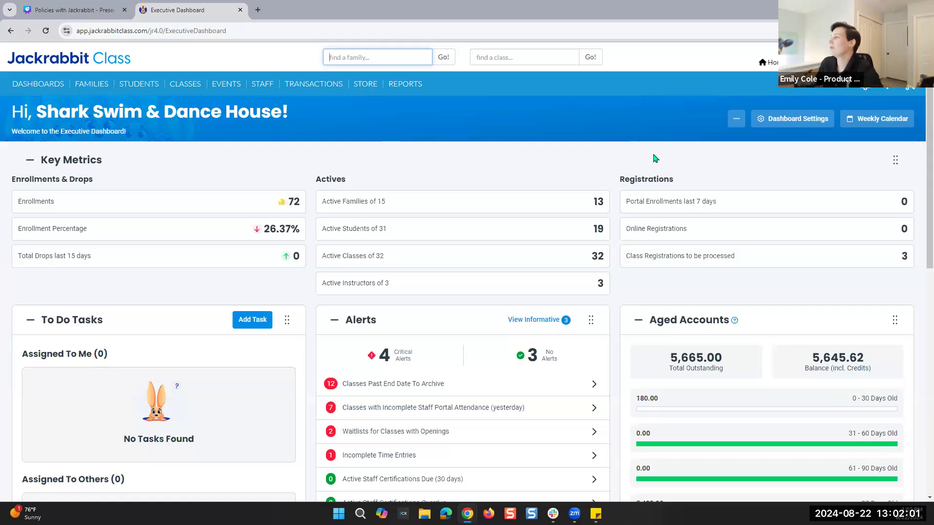
{"action": "left_click", "coordinate": [887, 91]}
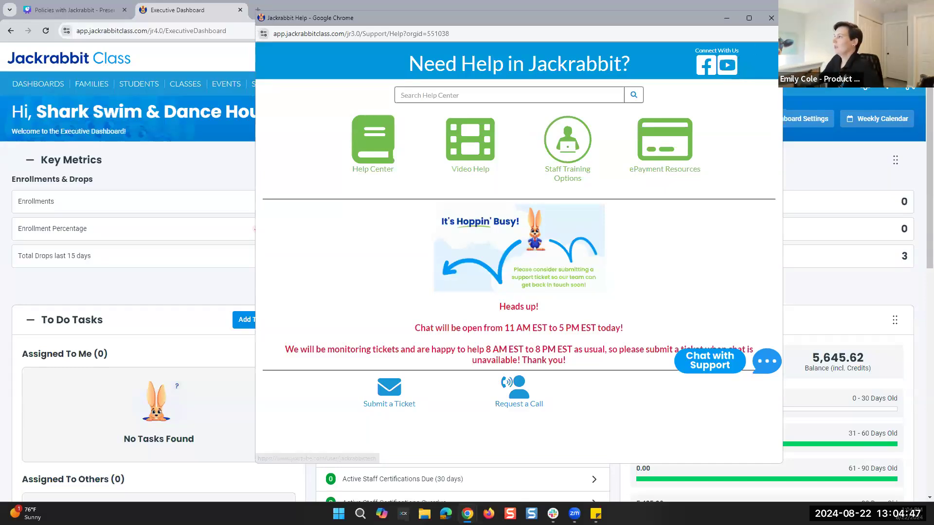
{"action": "left_click", "coordinate": [771, 19]}
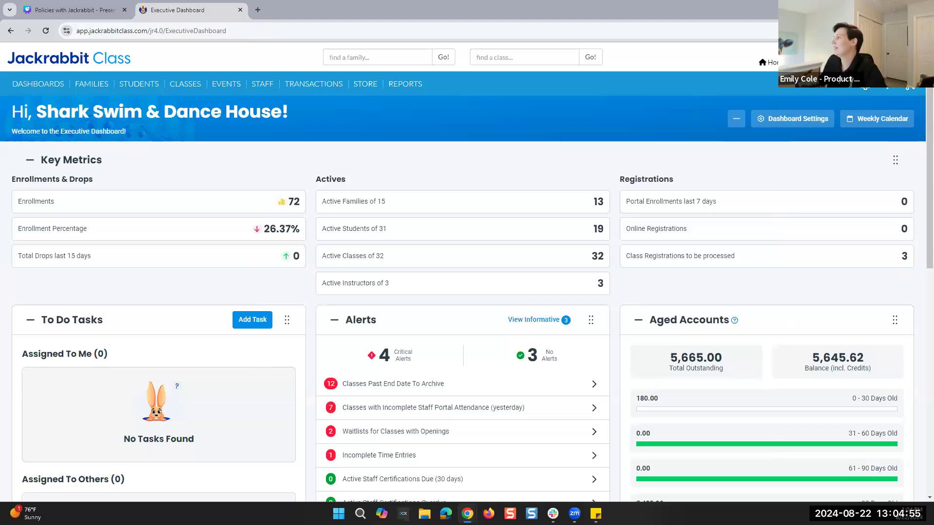
- Open the Resource Center and examine the Optimize Jackrabbit setup checklist
{"action": "left_click", "coordinate": [910, 91]}
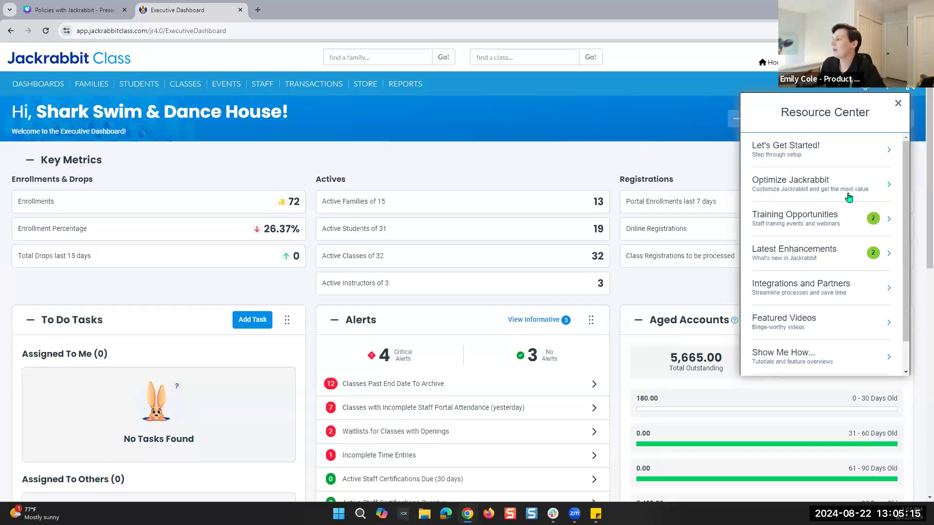
{"action": "left_click", "coordinate": [884, 187]}
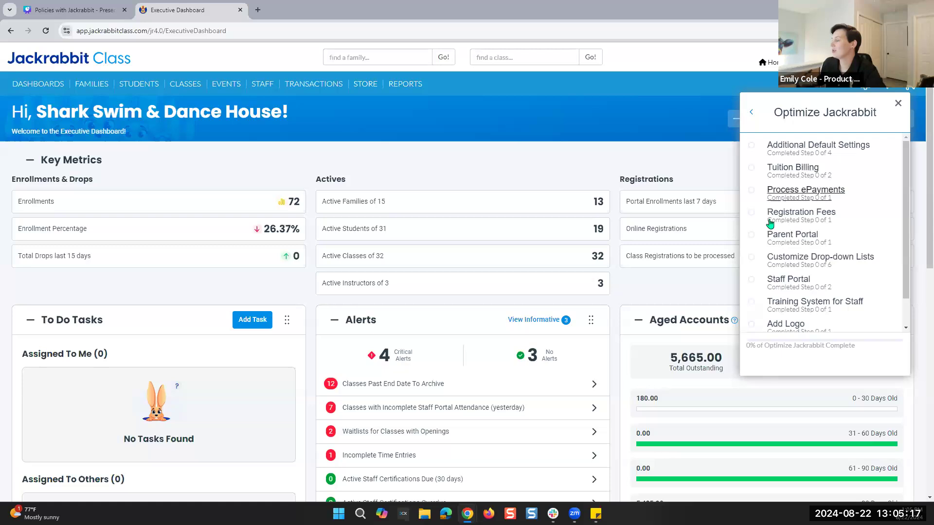
{"action": "scroll", "coordinate": [778, 279], "scroll_direction": "down", "scroll_amount": 1}
{"action": "scroll", "coordinate": [781, 279], "scroll_direction": "up", "scroll_amount": 1}
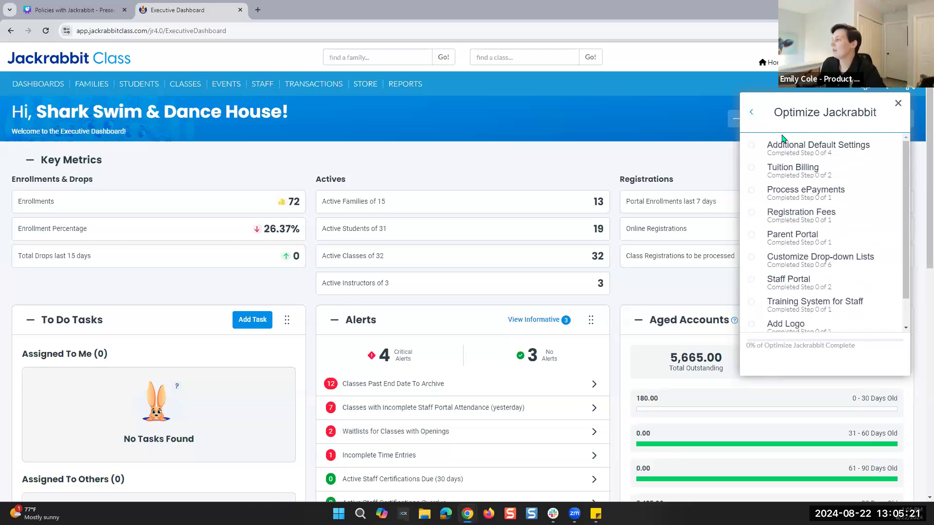
{"action": "left_click", "coordinate": [749, 117]}
{"action": "left_click", "coordinate": [846, 189]}
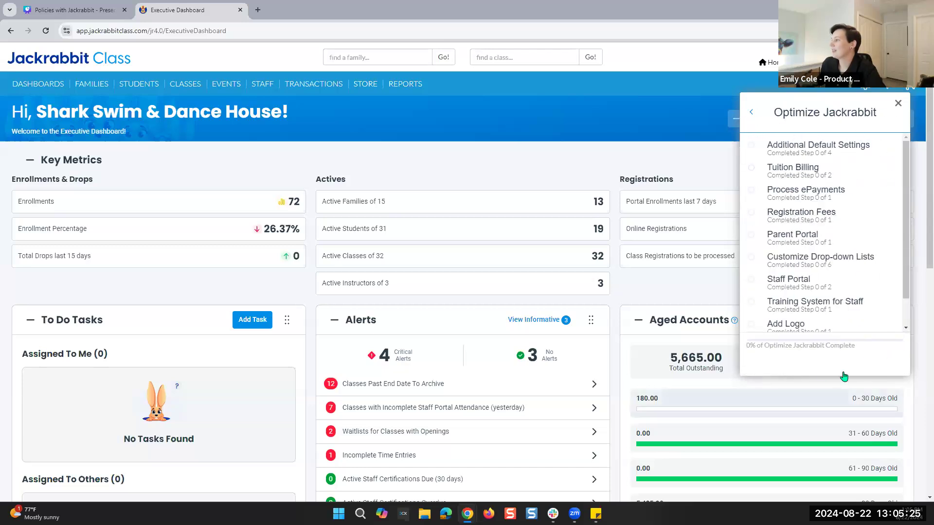
{"action": "scroll", "coordinate": [834, 278], "scroll_direction": "down", "scroll_amount": 1}
{"action": "scroll", "coordinate": [836, 282], "scroll_direction": "up", "scroll_amount": 1}
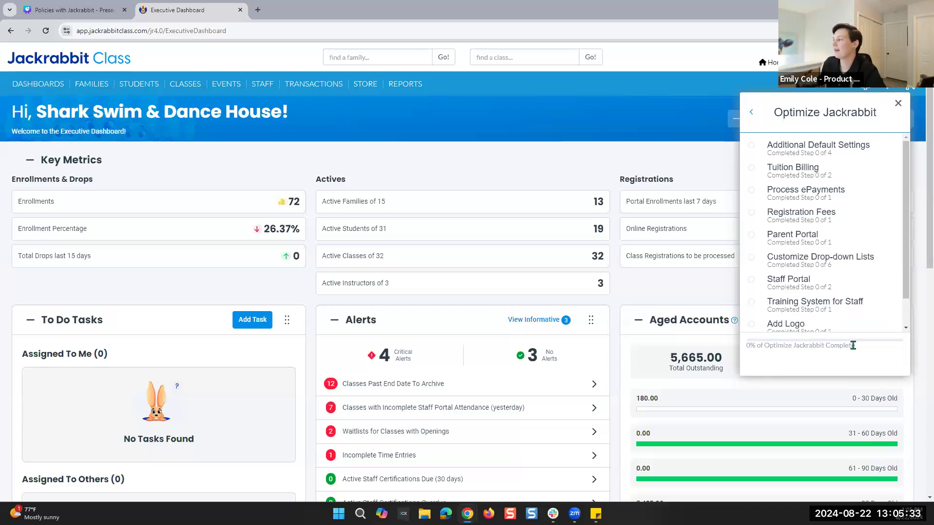
{"action": "left_click", "coordinate": [754, 111]}
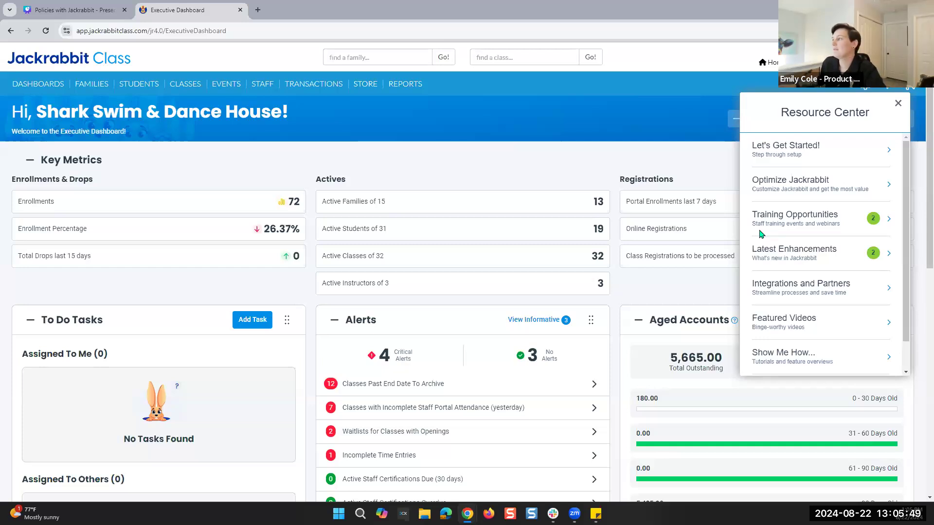
- Read the Latest Enhancements announcements in the Resource Center and return to its topic list
{"action": "left_click", "coordinate": [863, 260]}
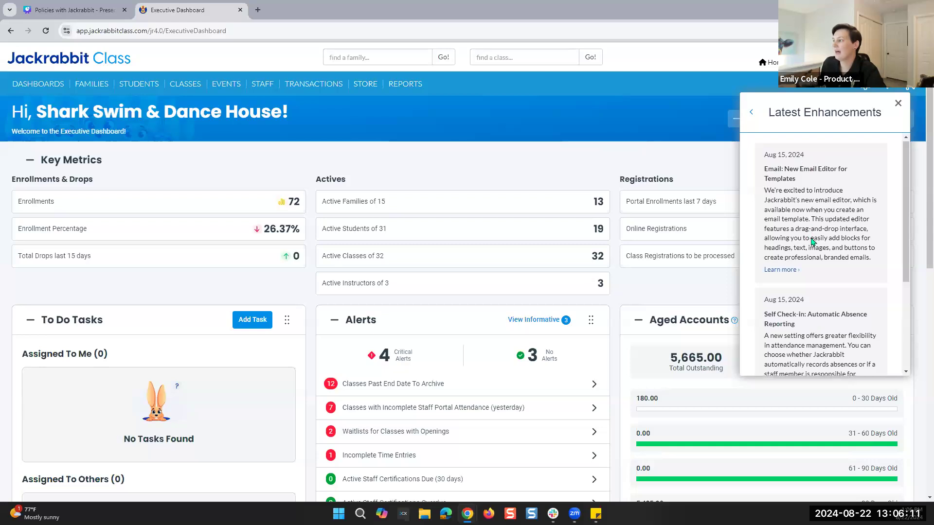
{"action": "scroll", "coordinate": [802, 236], "scroll_direction": "down", "scroll_amount": 3}
{"action": "scroll", "coordinate": [813, 251], "scroll_direction": "up", "scroll_amount": 3}
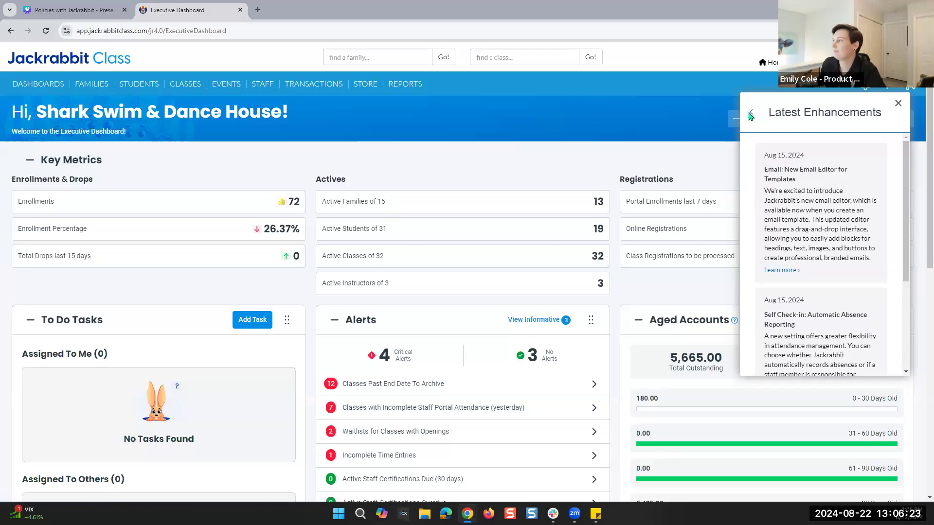
{"action": "left_click", "coordinate": [749, 116]}
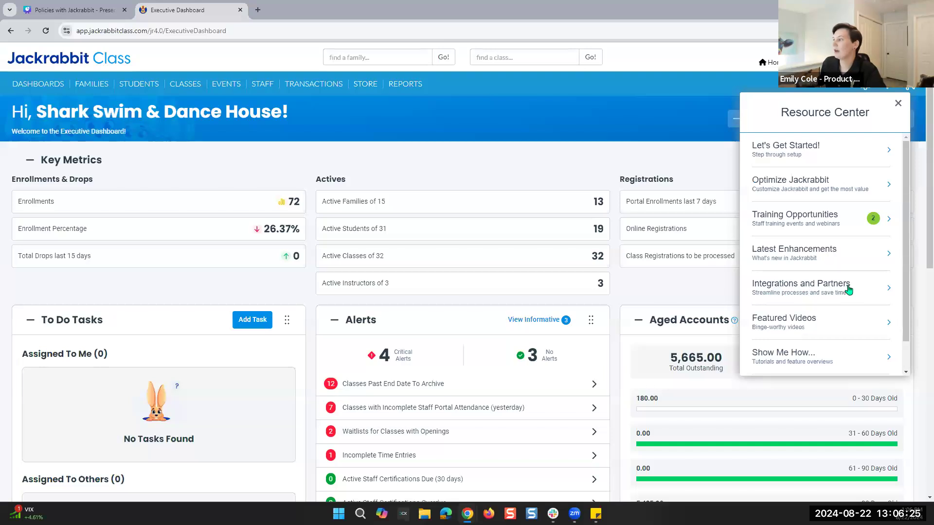
- Look through the remaining Resource Center topics down to Submit Your Ideas, and close the Resource Center
{"action": "scroll", "coordinate": [850, 295], "scroll_direction": "down", "scroll_amount": 1}
{"action": "scroll", "coordinate": [777, 299], "scroll_direction": "down", "scroll_amount": 3}
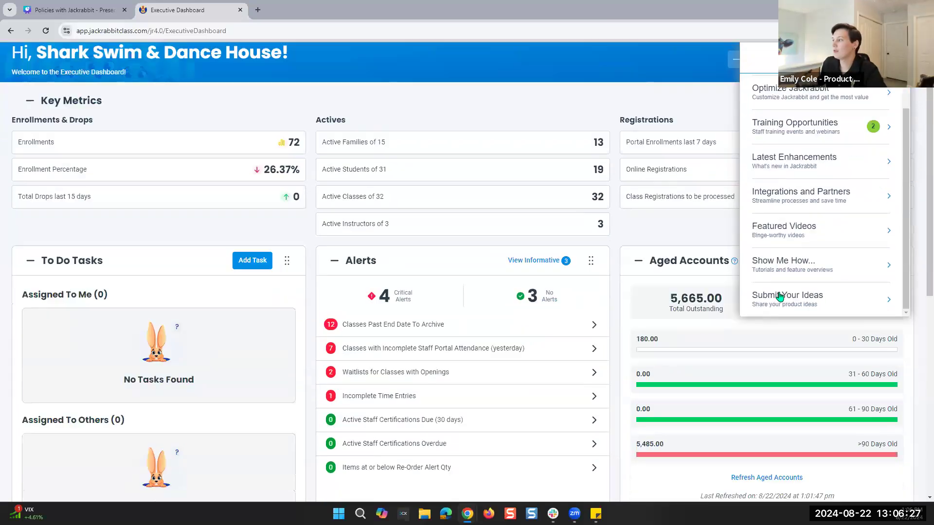
{"action": "scroll", "coordinate": [793, 192], "scroll_direction": "up", "scroll_amount": 1}
{"action": "scroll", "coordinate": [797, 197], "scroll_direction": "down", "scroll_amount": 1}
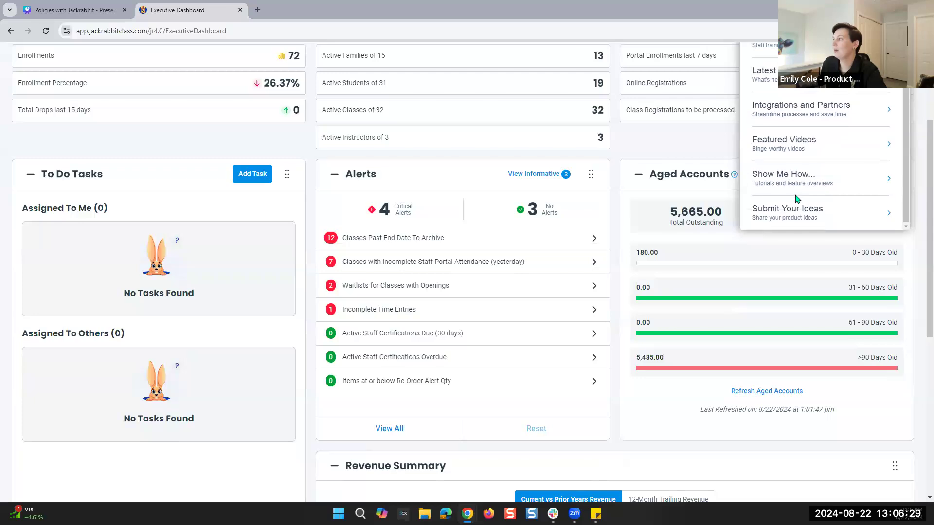
{"action": "scroll", "coordinate": [786, 224], "scroll_direction": "up", "scroll_amount": 4}
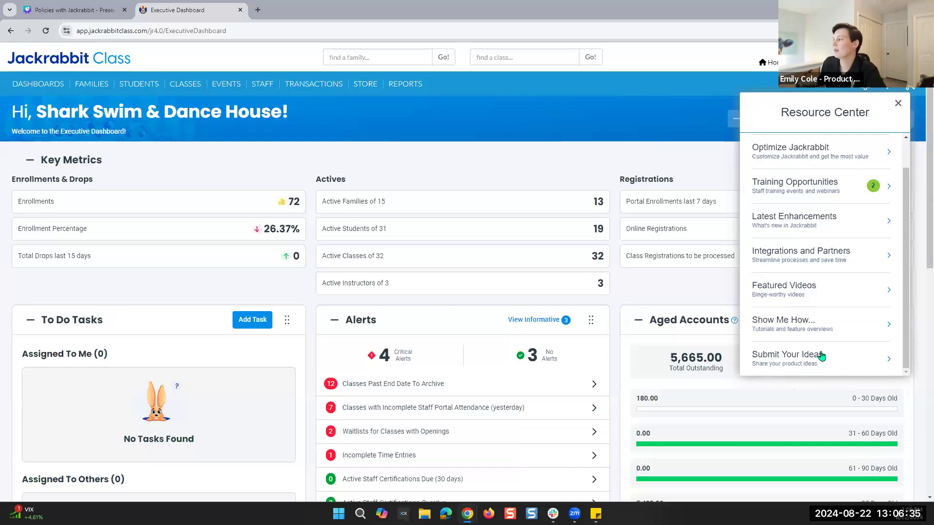
{"action": "left_click", "coordinate": [898, 104]}
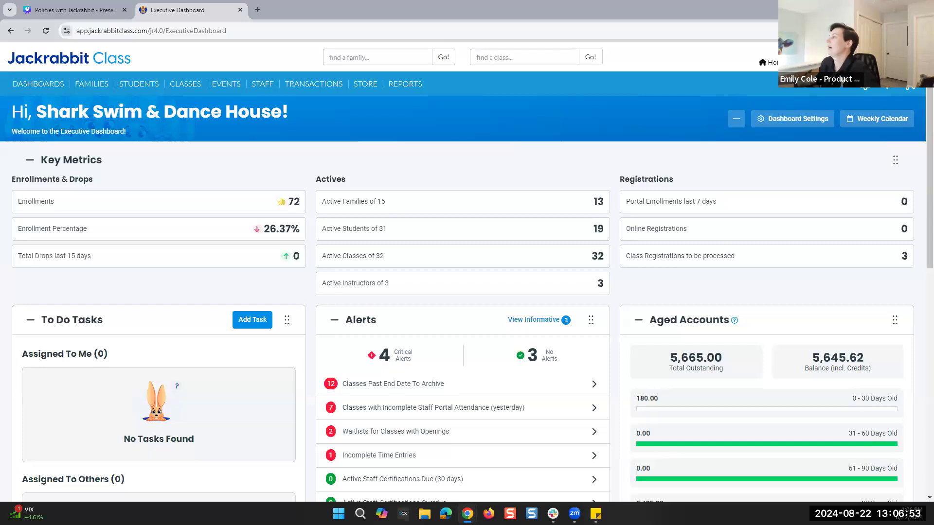
- Open the Policies page from the organization's settings
{"action": "left_click", "coordinate": [864, 89]}
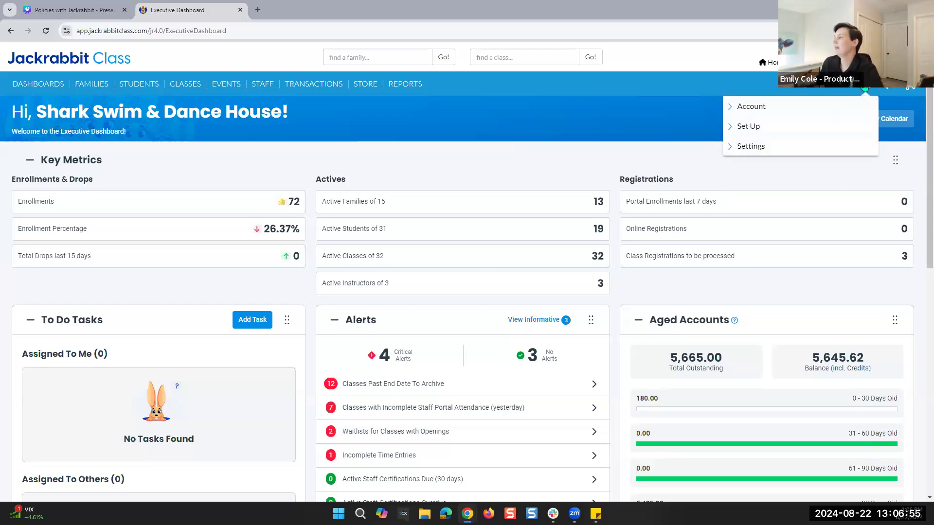
{"action": "left_click", "coordinate": [740, 152]}
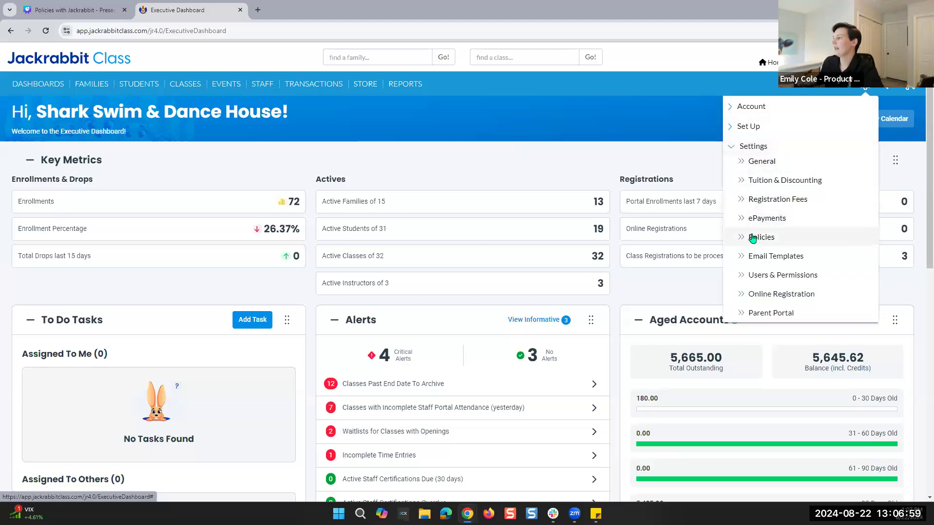
{"action": "left_click", "coordinate": [752, 239]}
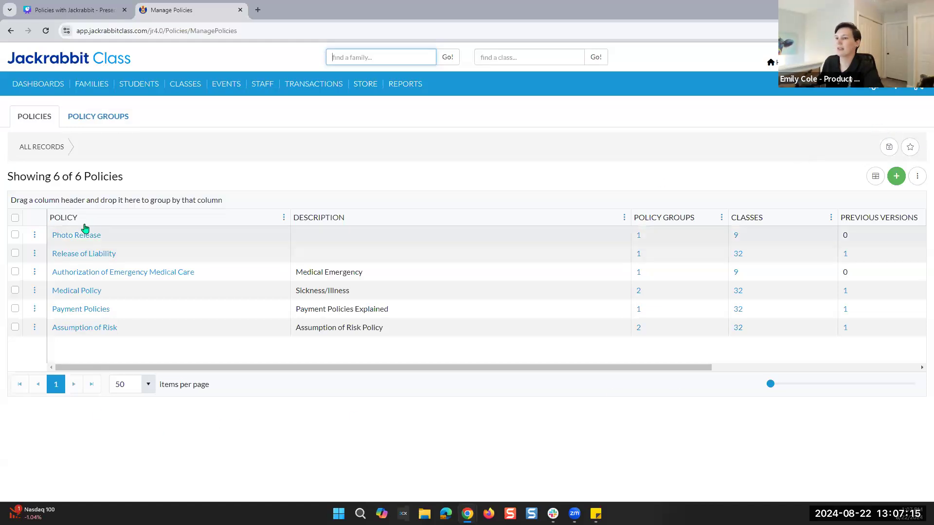
- Try grouping the policy list by the Policy column, and view the list's additional actions
{"action": "left_click_drag", "start_coordinate": [72, 222], "coordinate": [44, 201]}
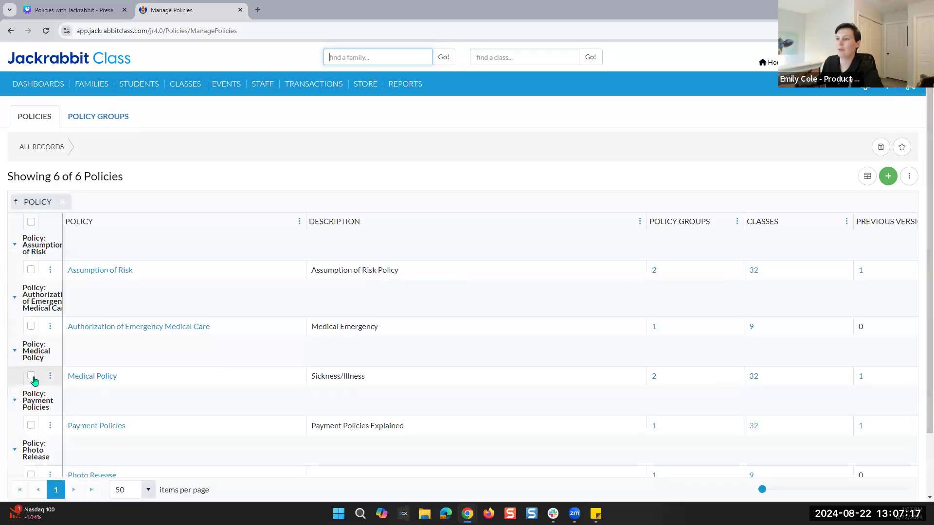
{"action": "left_click", "coordinate": [62, 201]}
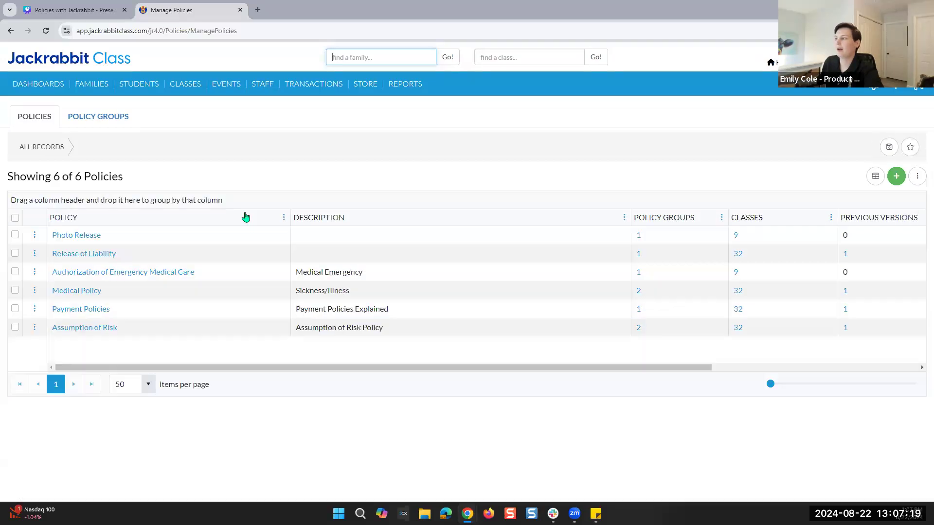
{"action": "left_click", "coordinate": [875, 178]}
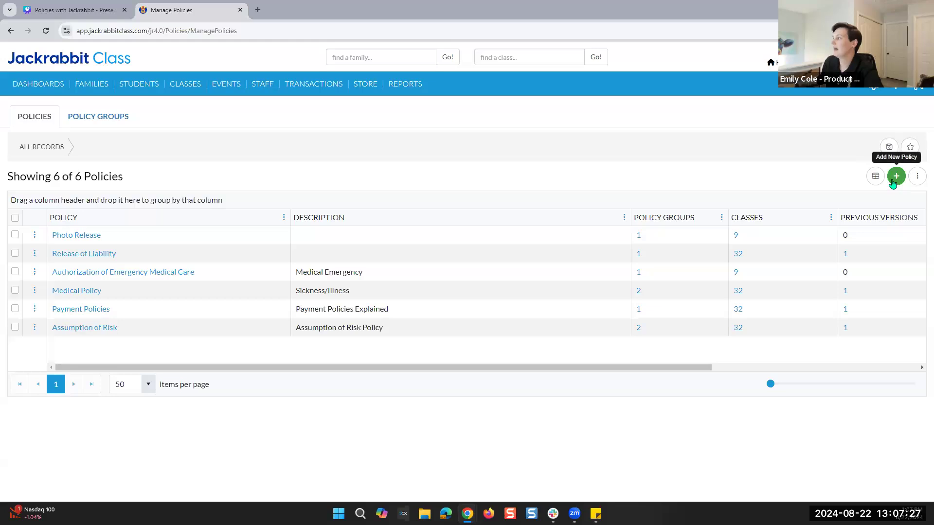
{"action": "left_click", "coordinate": [917, 176]}
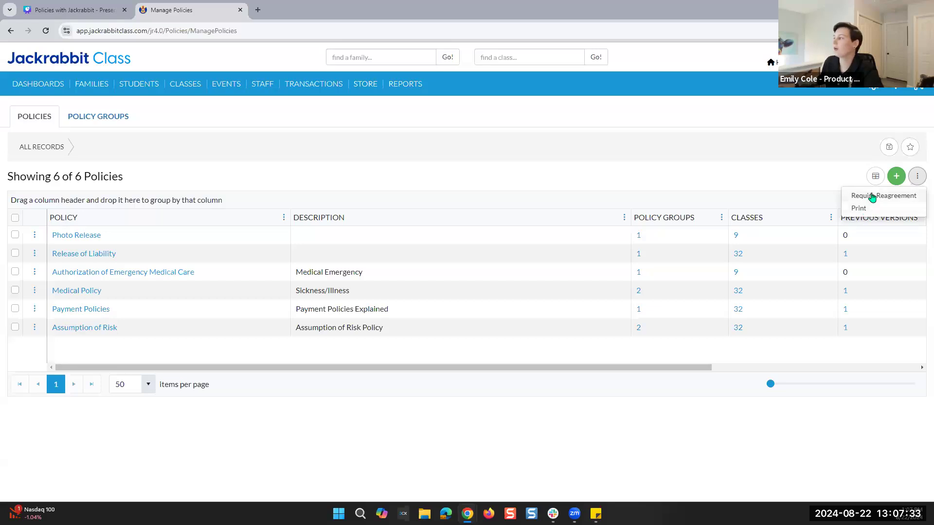
{"action": "left_click", "coordinate": [777, 166]}
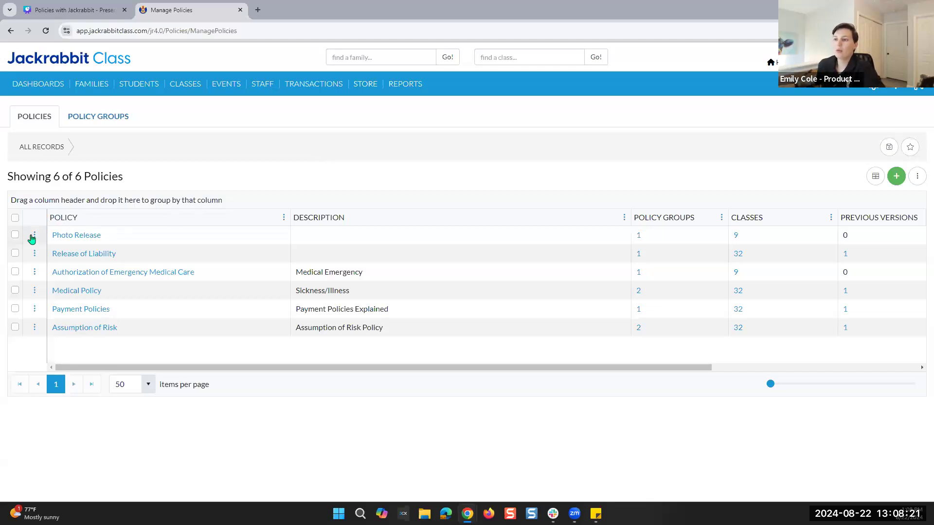
- Open the Photo Release policy for editing and review its title, description and body text
{"action": "left_click", "coordinate": [64, 240]}
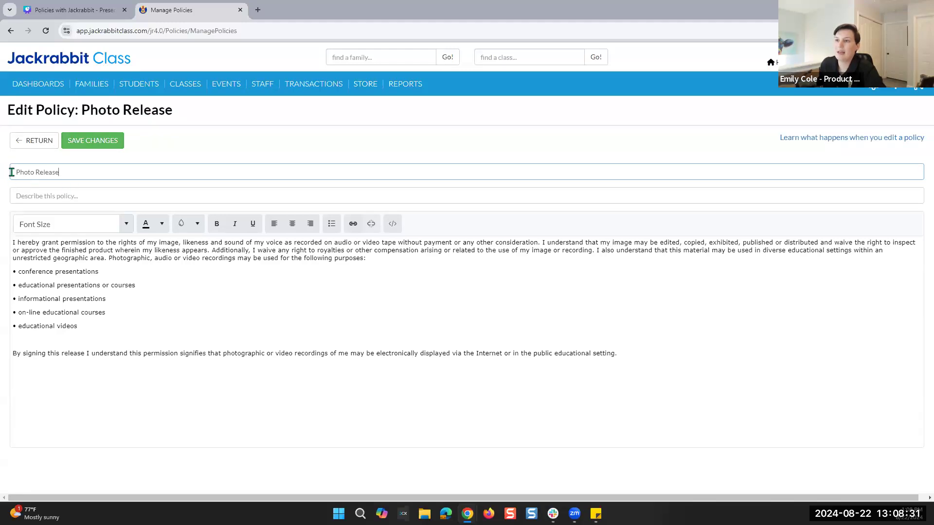
{"action": "left_click_drag", "start_coordinate": [11, 171], "coordinate": [103, 168]}
{"action": "left_click", "coordinate": [74, 174]}
{"action": "left_click", "coordinate": [19, 196]}
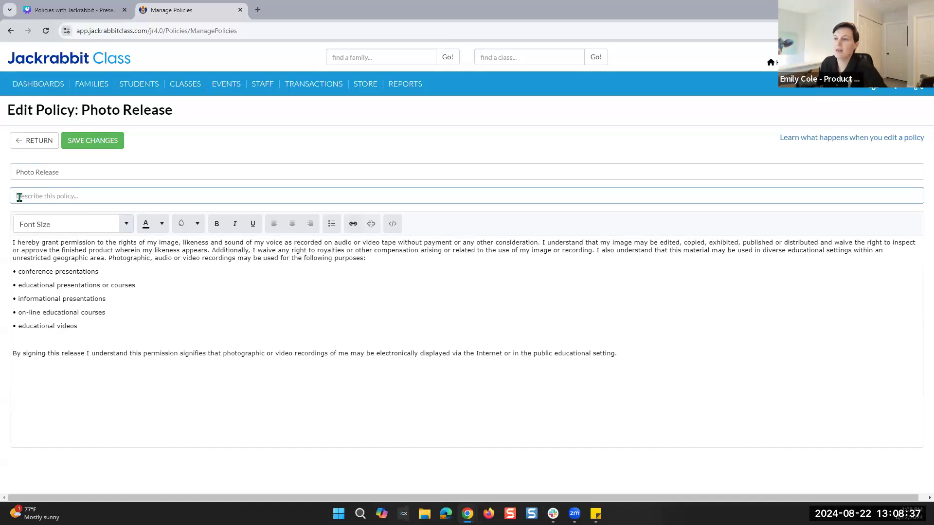
{"action": "left_click", "coordinate": [16, 246]}
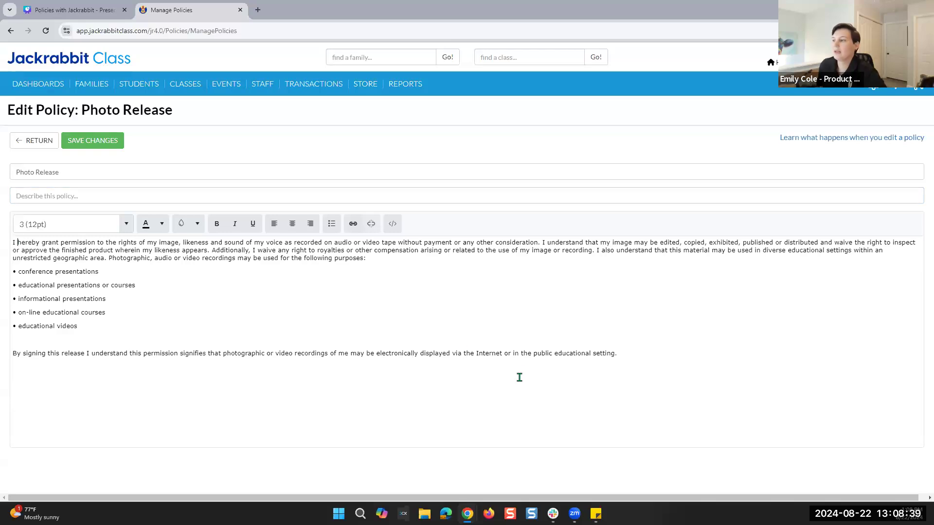
{"action": "left_click", "coordinate": [627, 350]}
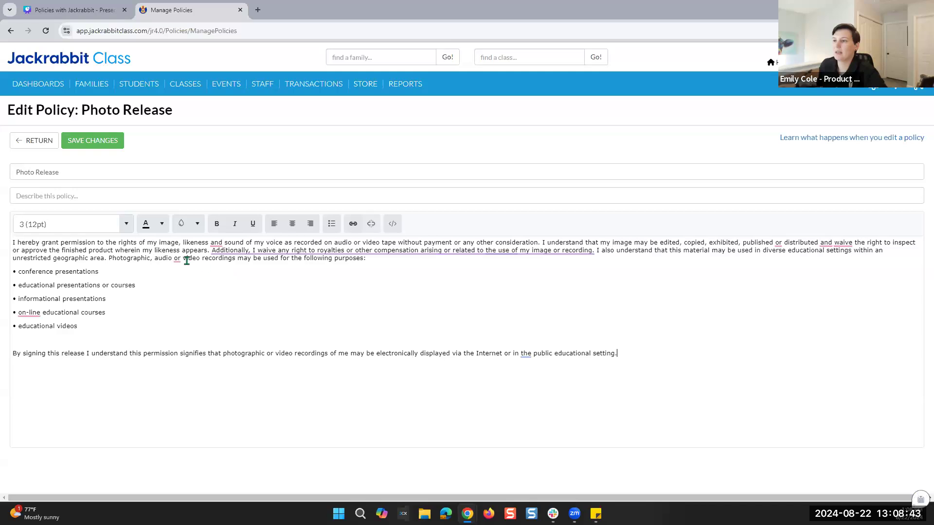
- Examine the policy editor's text color, background color and hyperlink options
{"action": "left_click", "coordinate": [160, 226]}
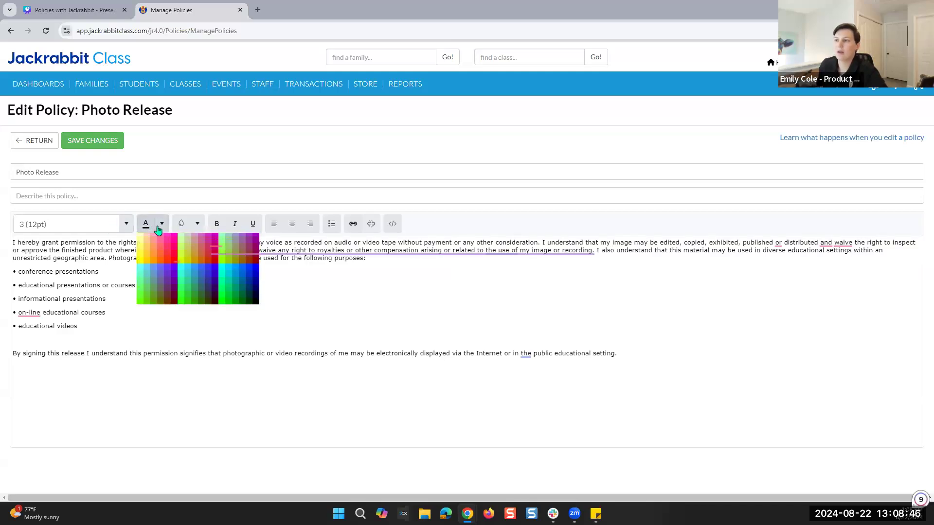
{"action": "left_click", "coordinate": [198, 224]}
{"action": "left_click", "coordinate": [200, 226]}
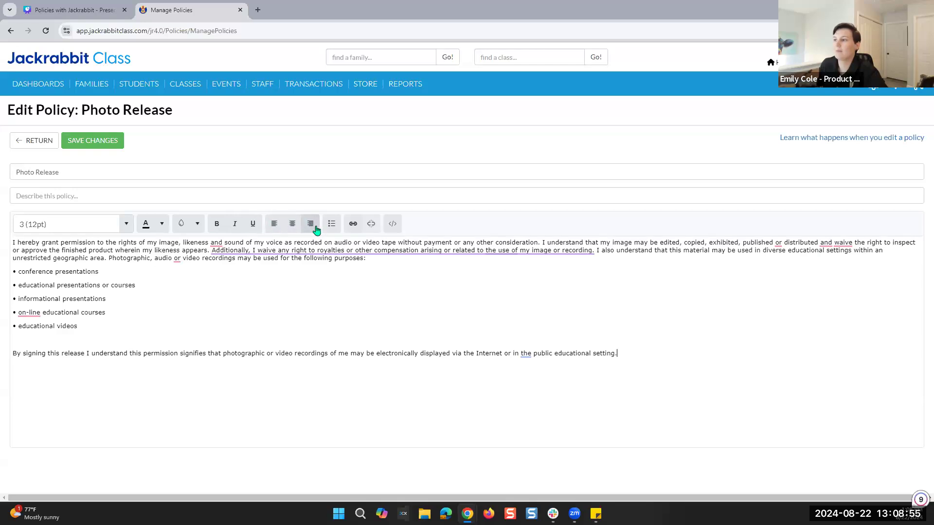
{"action": "left_click", "coordinate": [372, 225]}
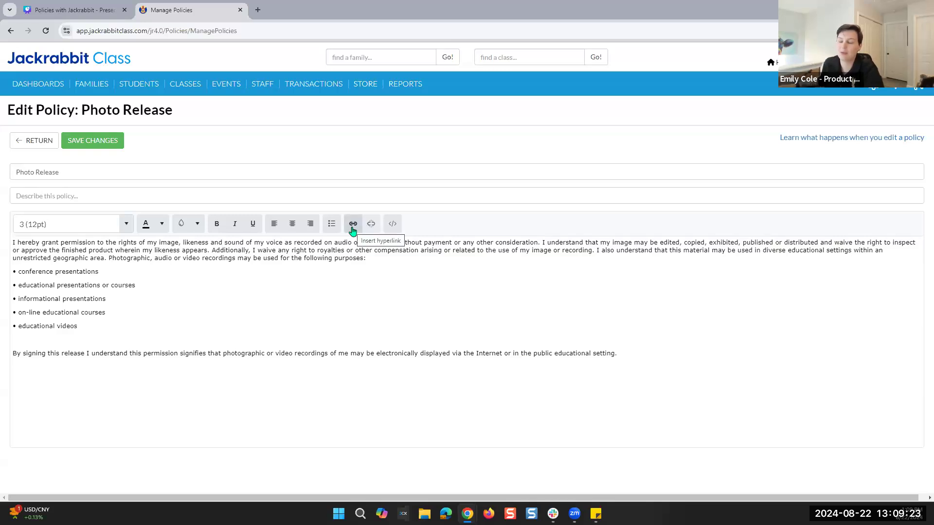
- View the policy text's HTML source, update it without edits, and save the Photo Release policy
{"action": "left_click", "coordinate": [392, 225]}
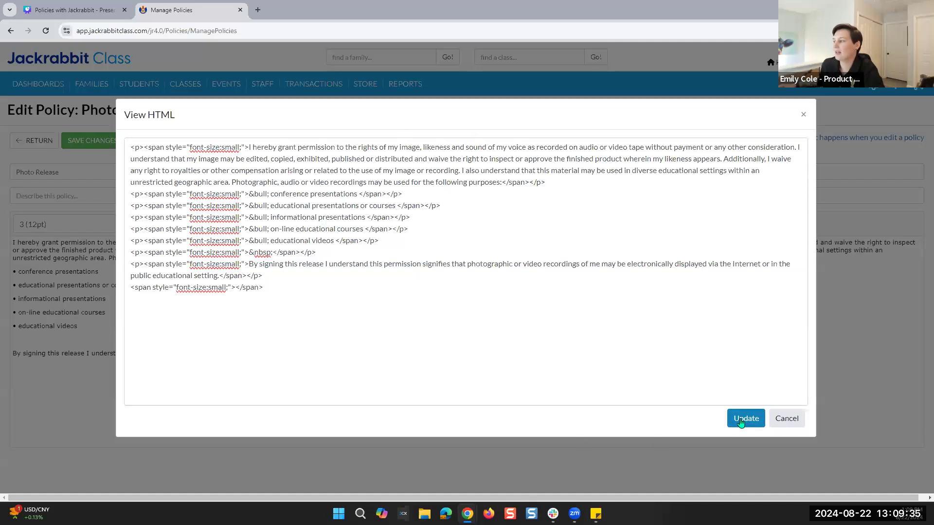
{"action": "left_click", "coordinate": [740, 421]}
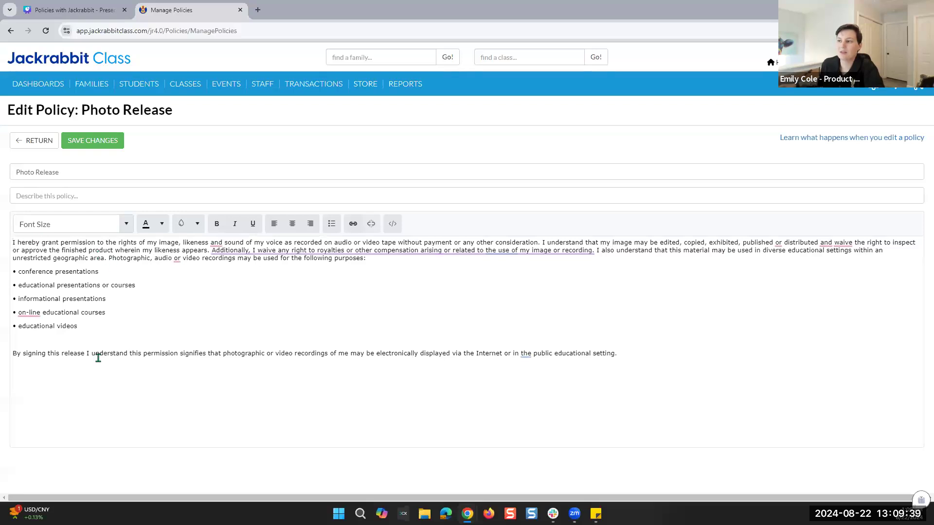
{"action": "left_click", "coordinate": [644, 352]}
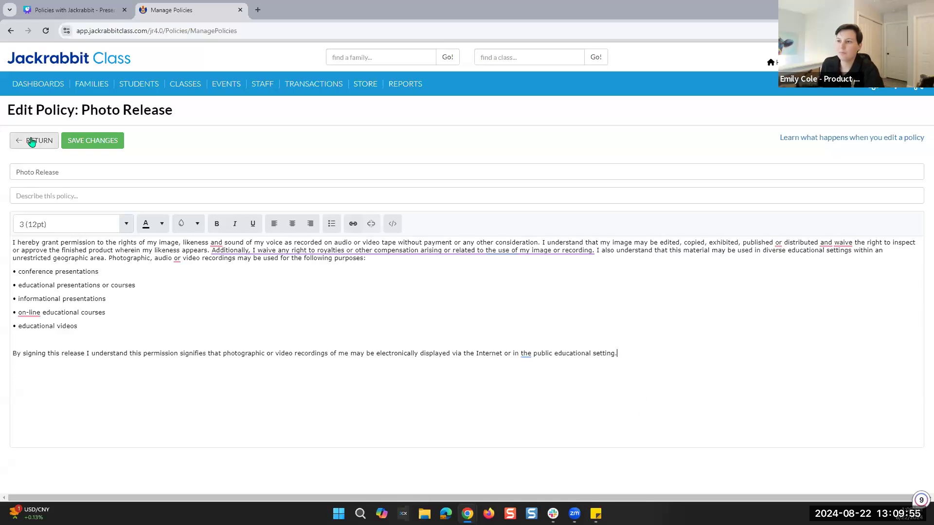
{"action": "left_click", "coordinate": [97, 141]}
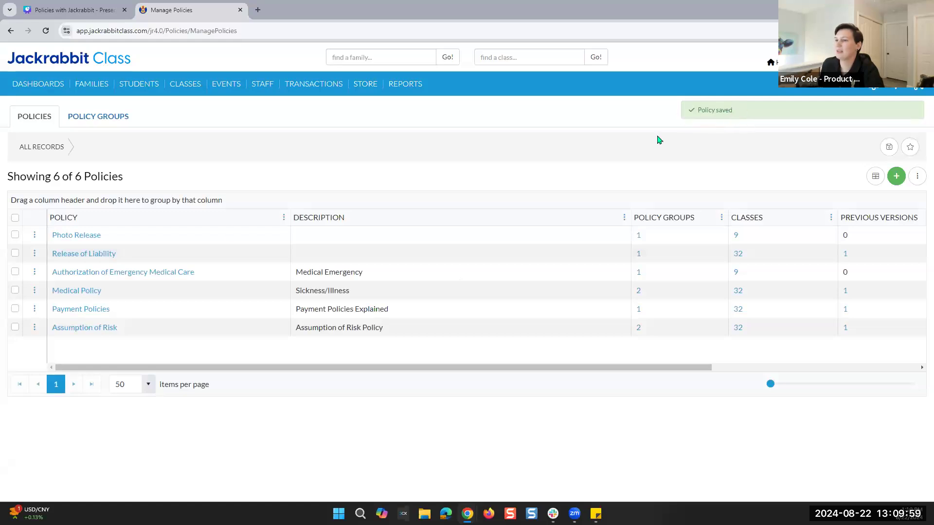
- Check the Photo Release policy's last-modified date and time in the policy list
{"action": "left_click_drag", "start_coordinate": [321, 368], "coordinate": [606, 321]}
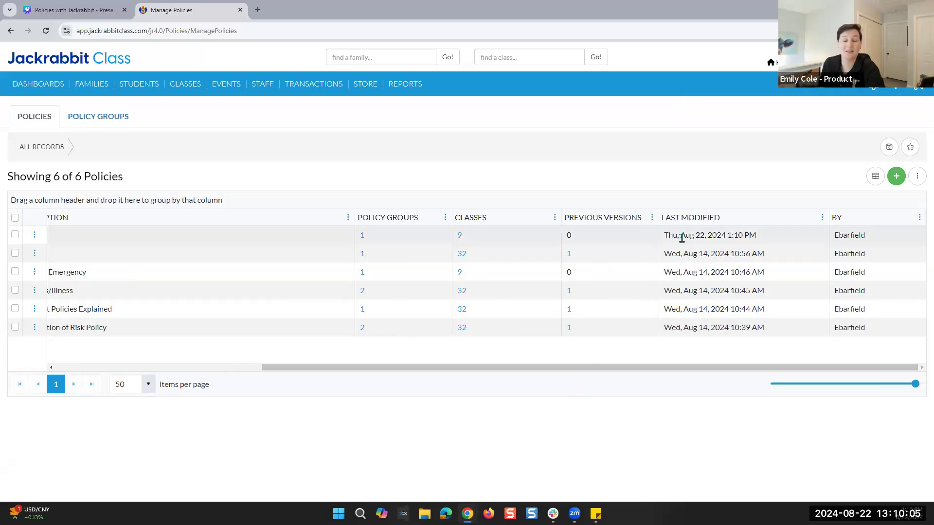
{"action": "left_click_drag", "start_coordinate": [663, 241], "coordinate": [761, 237]}
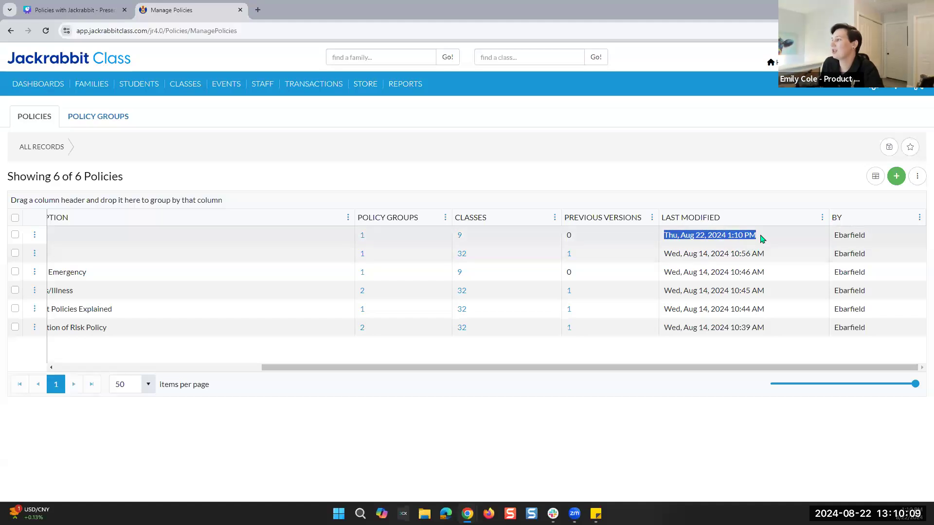
{"action": "left_click", "coordinate": [762, 238]}
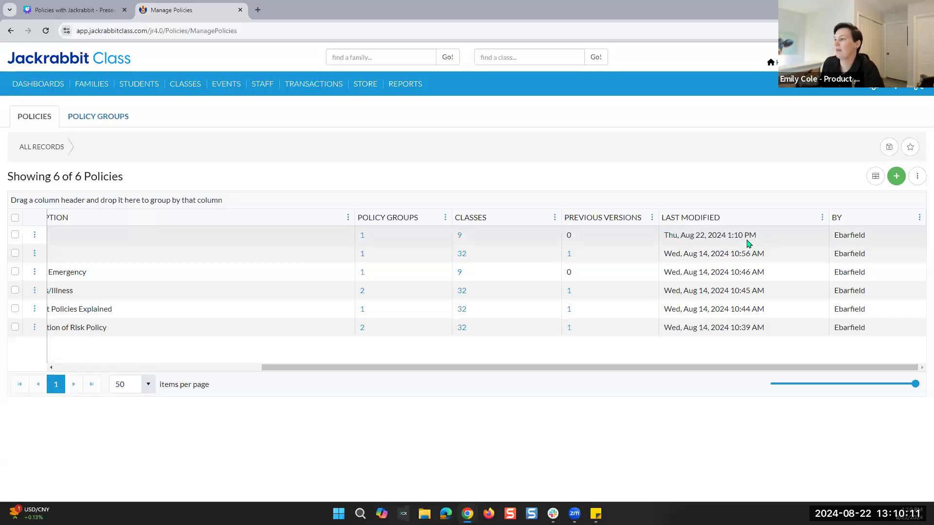
{"action": "left_click_drag", "start_coordinate": [359, 369], "coordinate": [108, 371]}
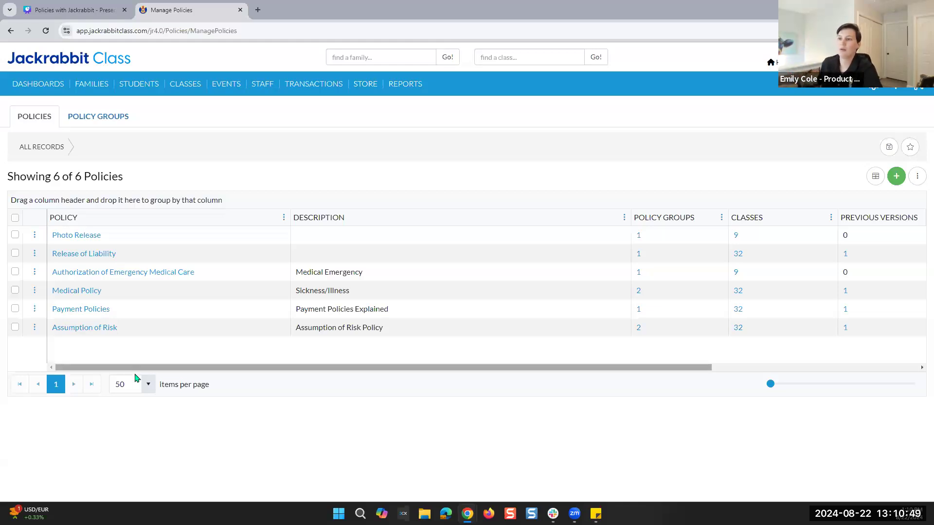
- Preview the Photo Release policy from start to finish, view its print layout, and close both without printing
{"action": "left_click", "coordinate": [35, 237]}
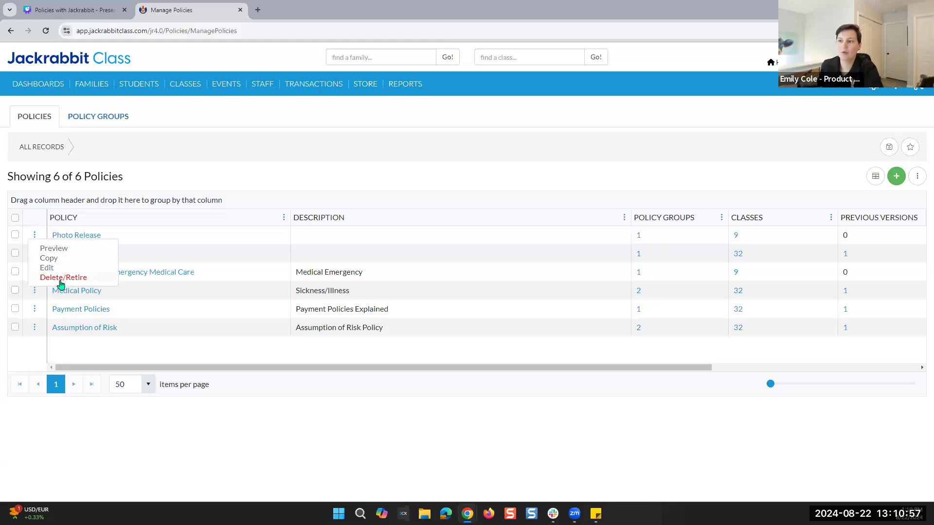
{"action": "left_click", "coordinate": [62, 248]}
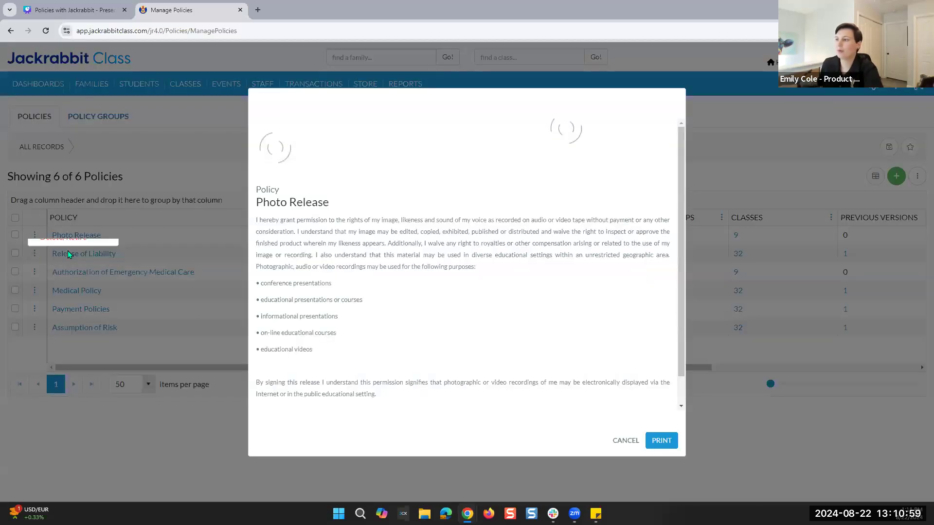
{"action": "scroll", "coordinate": [497, 315], "scroll_direction": "down", "scroll_amount": 1}
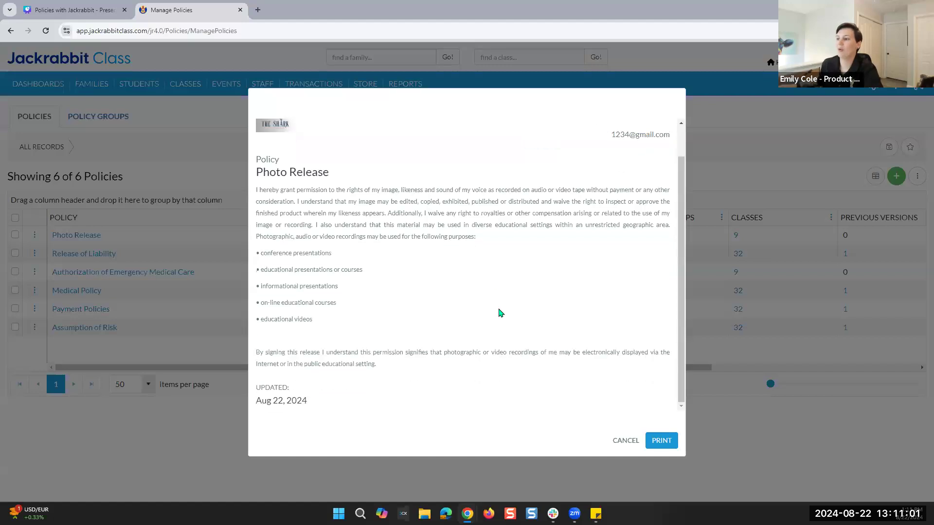
{"action": "scroll", "coordinate": [498, 315], "scroll_direction": "up", "scroll_amount": 1}
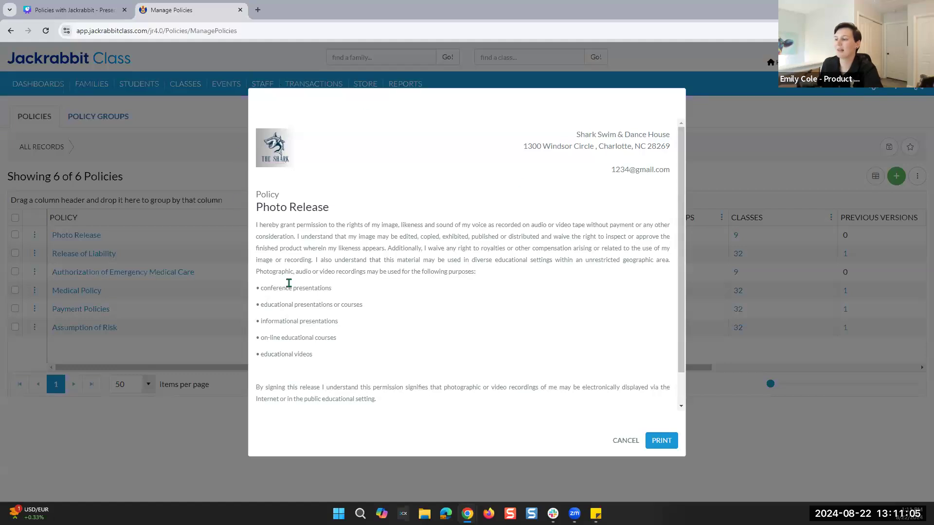
{"action": "scroll", "coordinate": [499, 341], "scroll_direction": "down", "scroll_amount": 1}
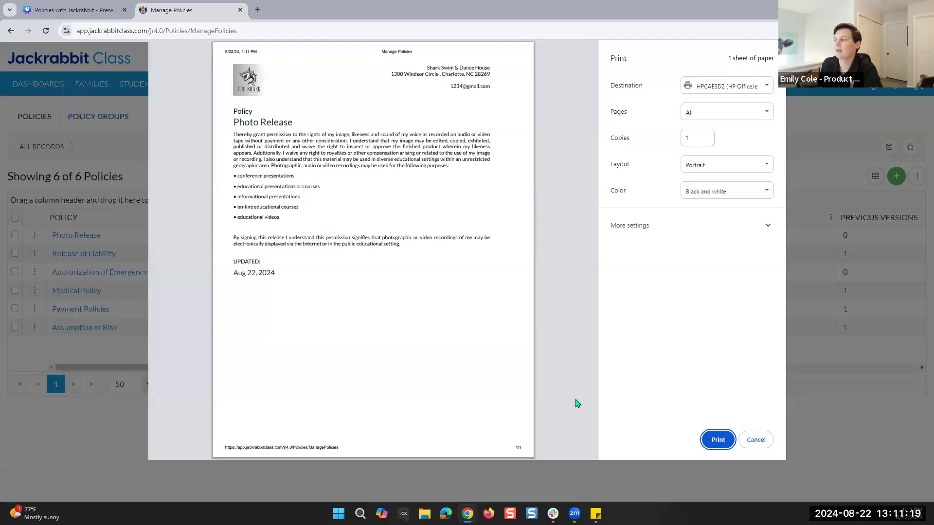
{"action": "left_click", "coordinate": [755, 439]}
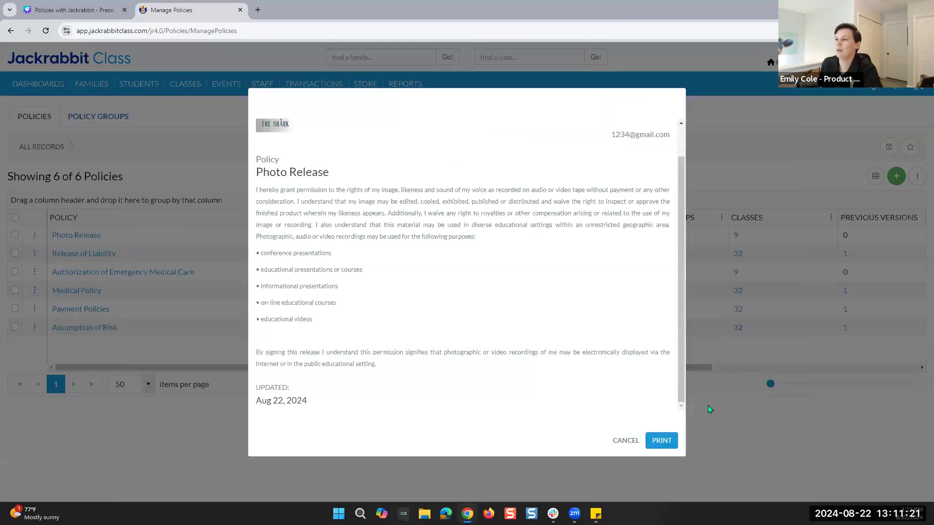
{"action": "left_click", "coordinate": [629, 442]}
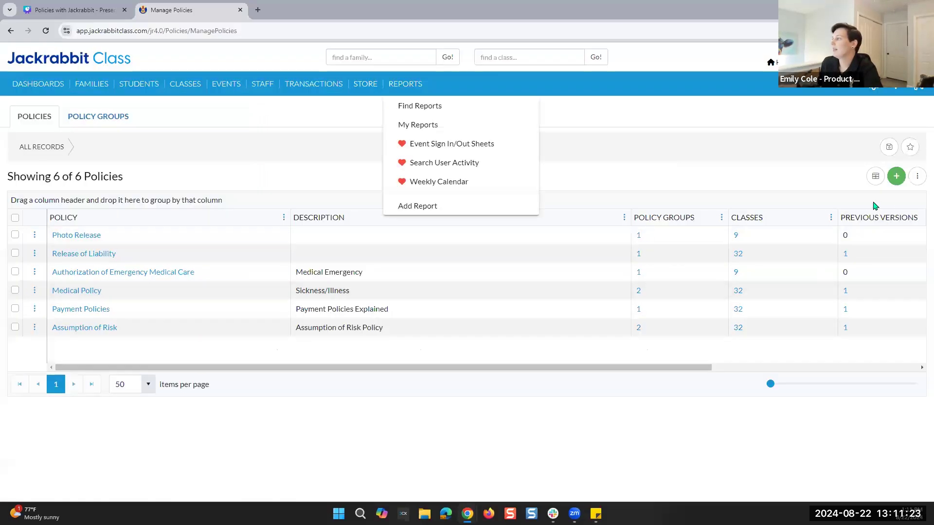
- Create a new policy titled "Late Fee" with the text "There will be a $25 charge for any late fees."
{"action": "left_click", "coordinate": [895, 178]}
{"action": "type", "text": "Late Fee"}
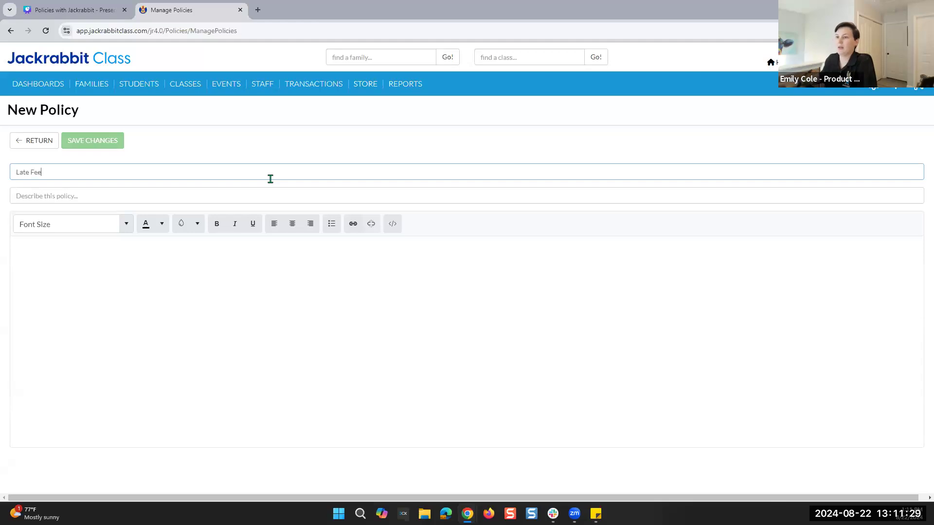
{"action": "left_click", "coordinate": [207, 305]}
{"action": "type", "text": "There will be a"}
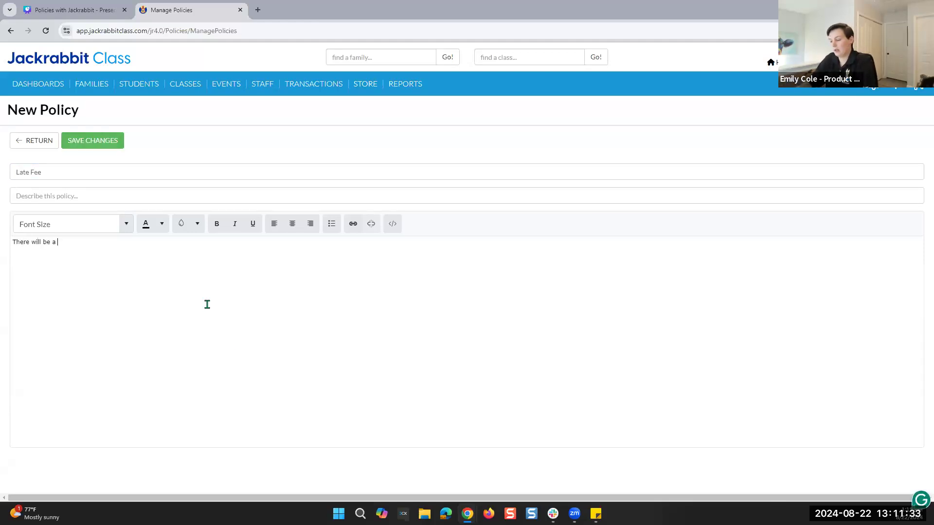
{"action": "type", "text": " $25 charge for any late fees."}
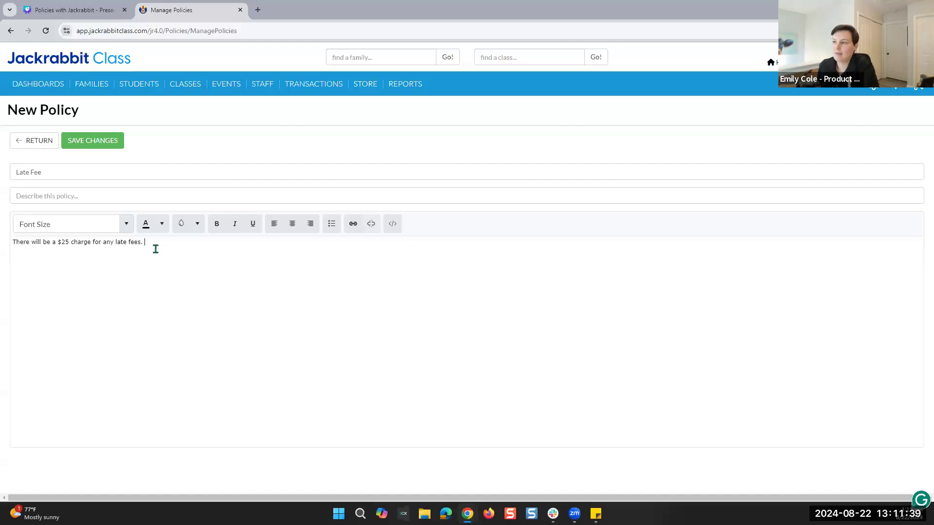
- Make the Late Fee policy text bold with a yellow highlight, and save the policy
{"action": "left_click_drag", "start_coordinate": [154, 243], "coordinate": [24, 249]}
{"action": "left_click", "coordinate": [216, 225]}
{"action": "left_click", "coordinate": [165, 244]}
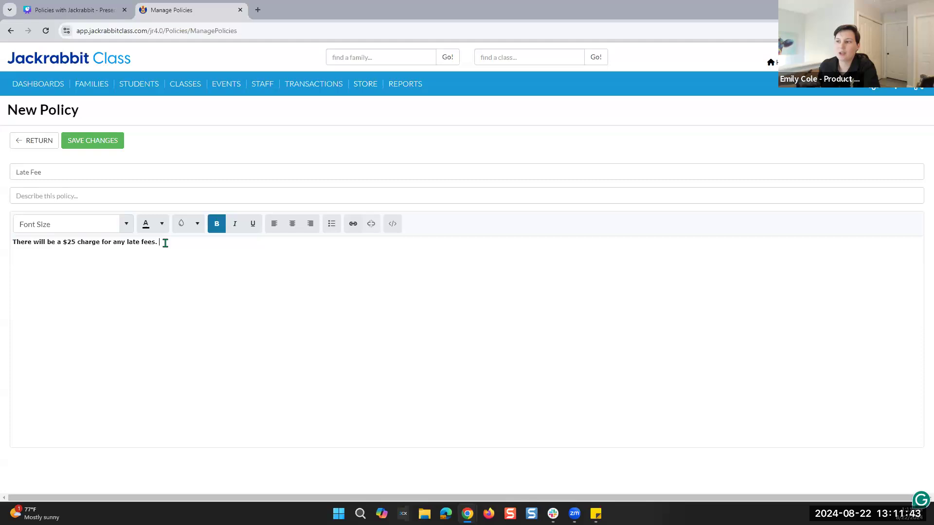
{"action": "left_click_drag", "start_coordinate": [163, 243], "coordinate": [7, 236]}
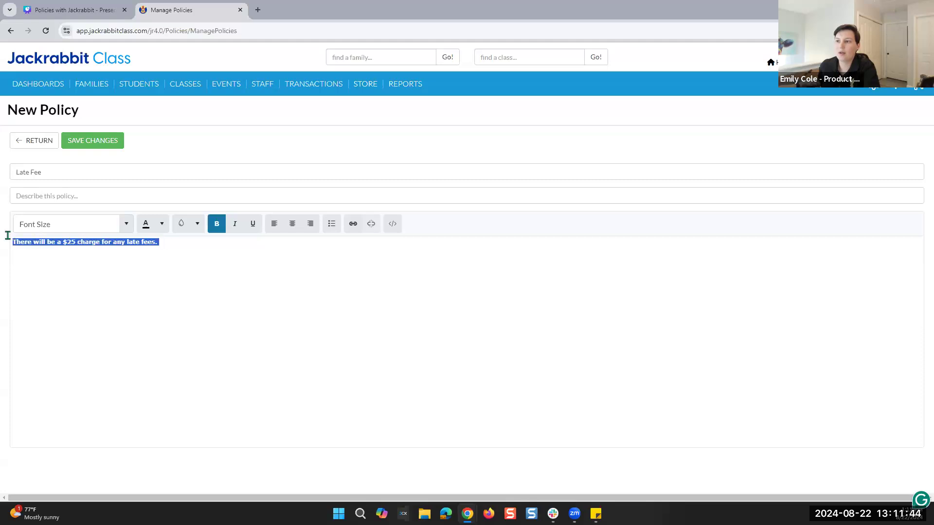
{"action": "left_click", "coordinate": [195, 226]}
{"action": "left_click", "coordinate": [178, 264]}
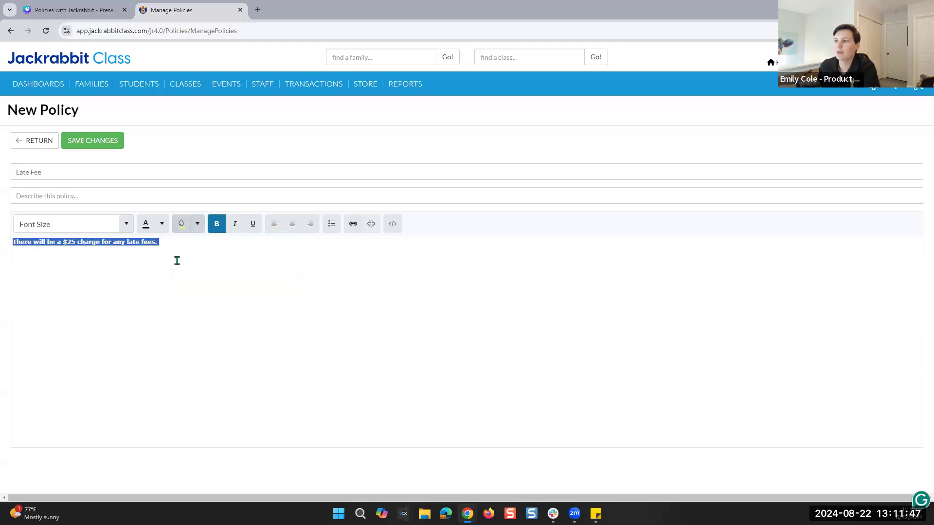
{"action": "left_click", "coordinate": [173, 270]}
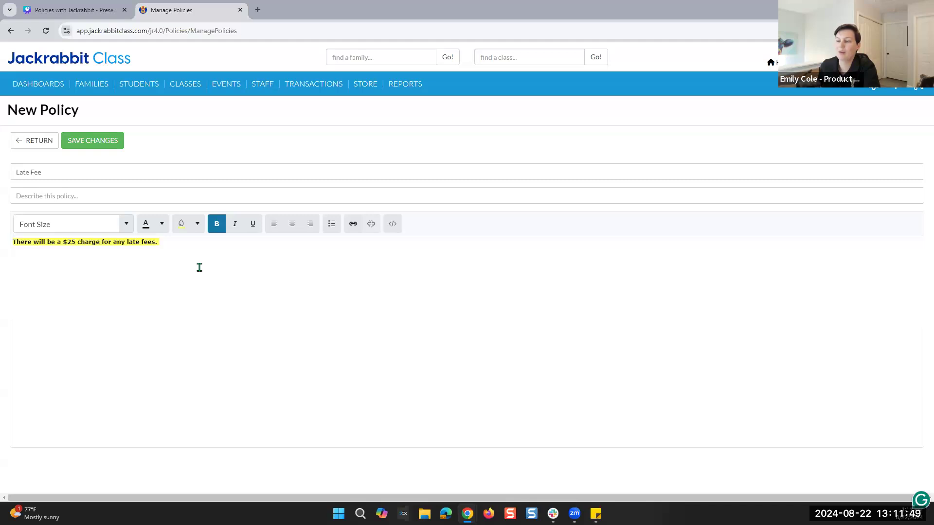
{"action": "left_click", "coordinate": [76, 145]}
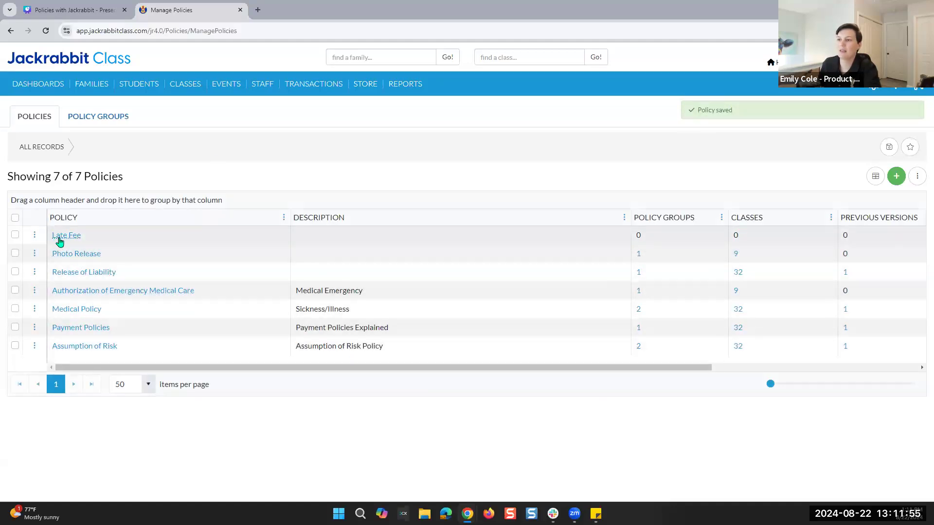
- Review the Late Fee policy's last-modified details, and open the list of policy groups
{"action": "left_click_drag", "start_coordinate": [307, 366], "coordinate": [516, 385]}
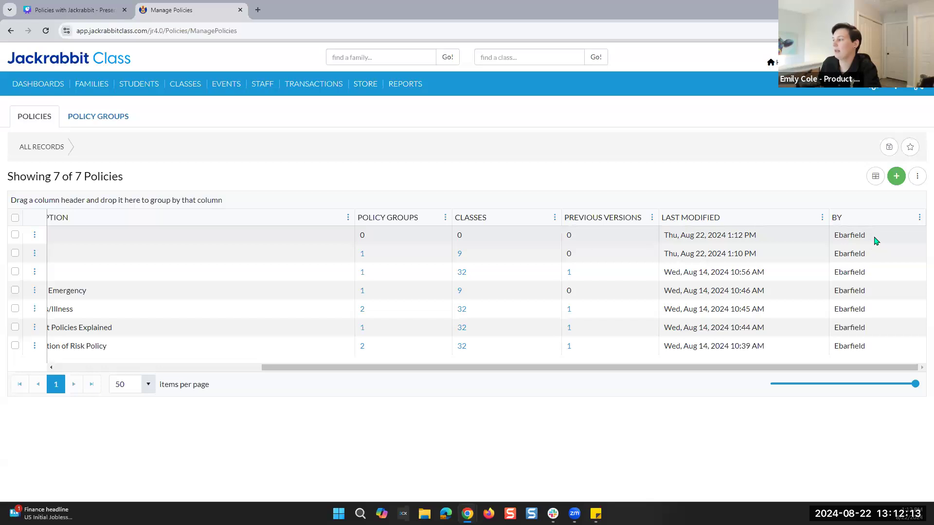
{"action": "left_click_drag", "start_coordinate": [552, 369], "coordinate": [236, 347]}
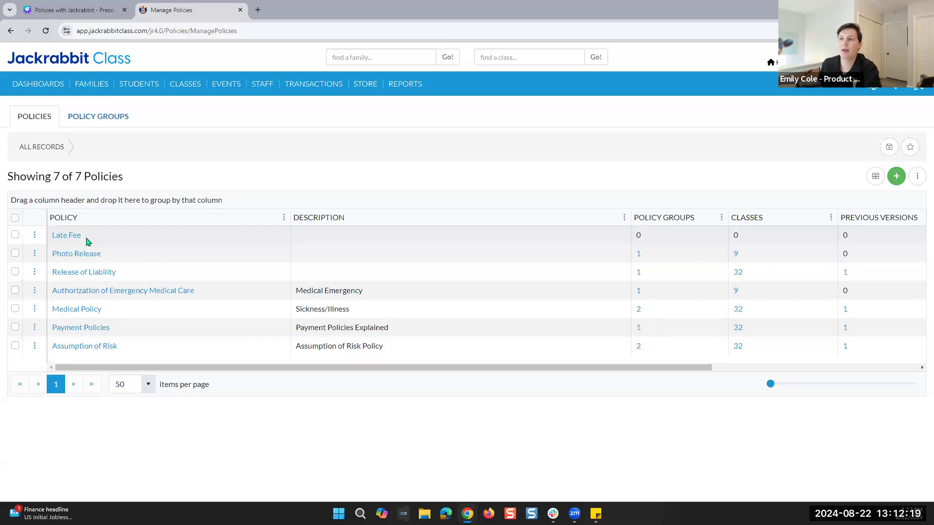
{"action": "left_click", "coordinate": [107, 120]}
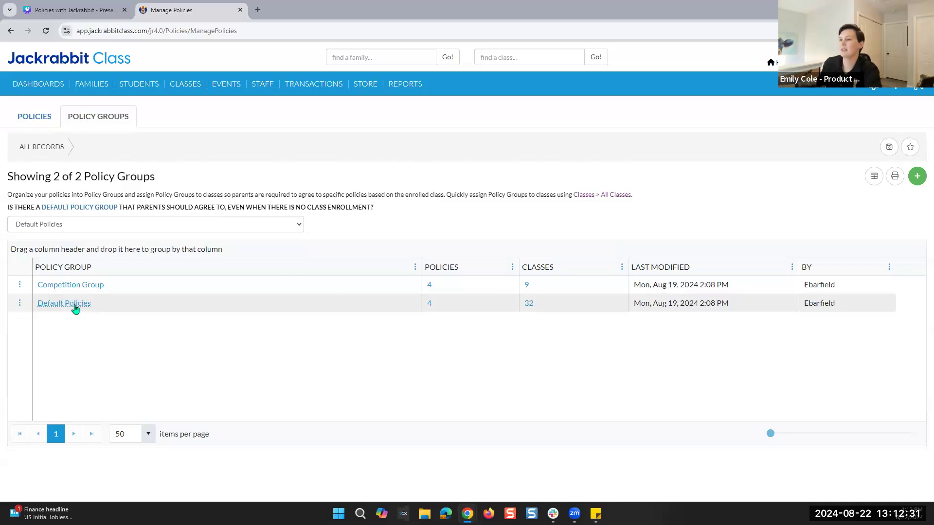
- Start a new policy group to view the existing policies it can include, and return to the group list without saving
{"action": "left_click", "coordinate": [917, 178]}
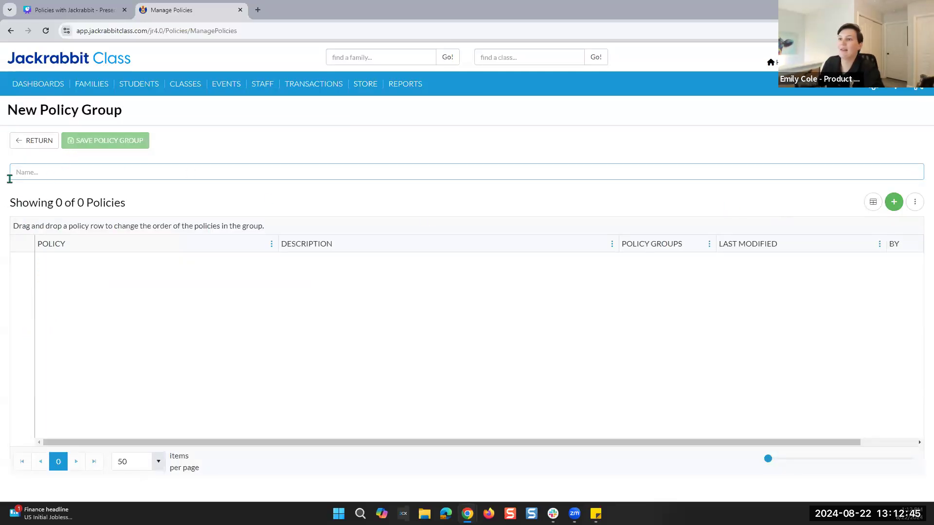
{"action": "left_click", "coordinate": [894, 202]}
{"action": "left_click", "coordinate": [395, 254]}
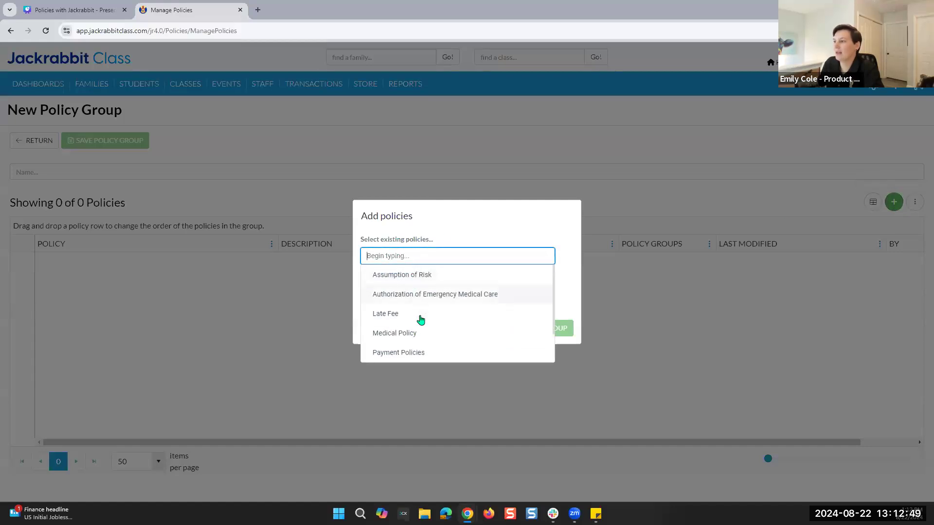
{"action": "scroll", "coordinate": [426, 341], "scroll_direction": "down", "scroll_amount": 1}
{"action": "left_click", "coordinate": [537, 304]}
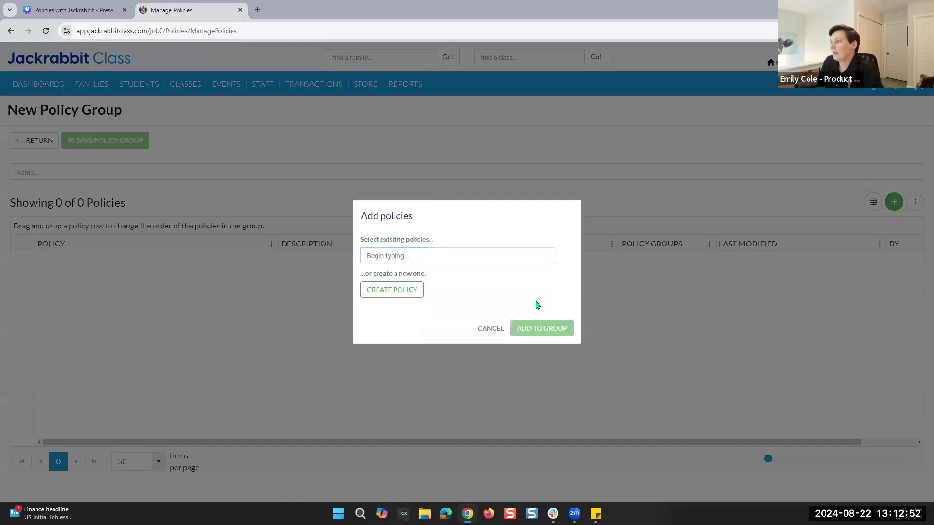
{"action": "left_click", "coordinate": [490, 329]}
{"action": "left_click", "coordinate": [30, 141]}
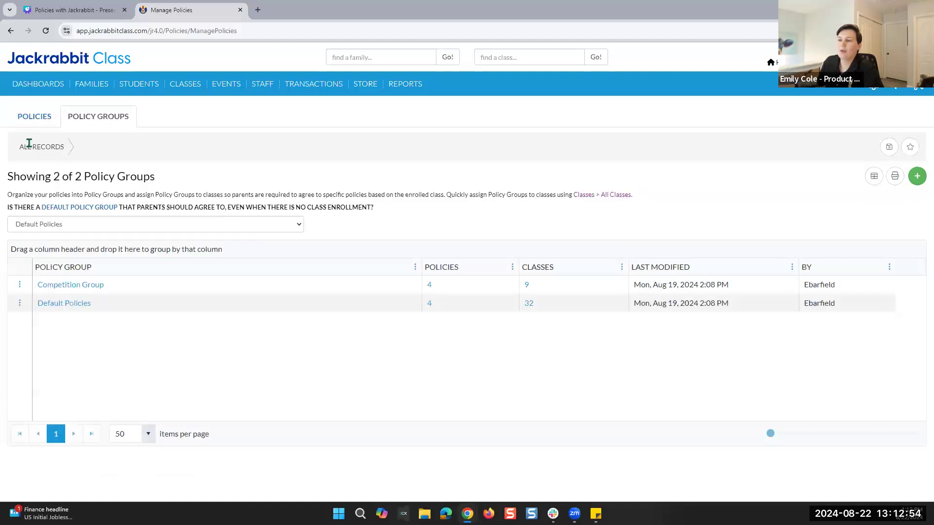
- Open the Default Policies group for editing and select Late Fee and Photo Release as existing policies to add
{"action": "left_click", "coordinate": [65, 304]}
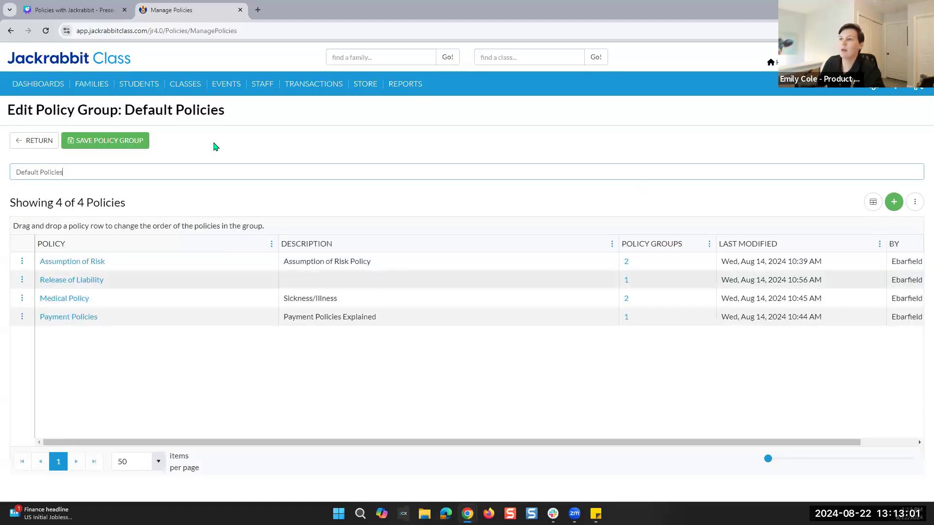
{"action": "left_click", "coordinate": [894, 202]}
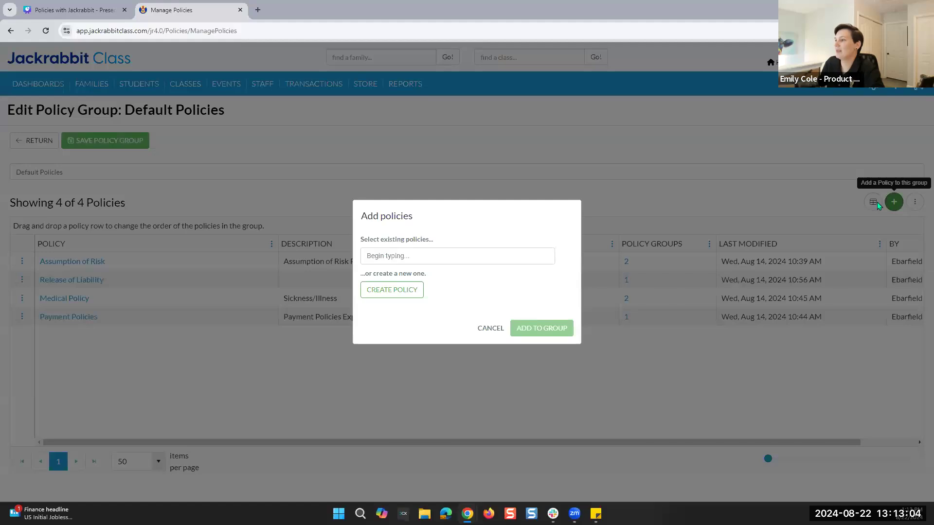
{"action": "left_click", "coordinate": [443, 256]}
{"action": "left_click", "coordinate": [430, 314]}
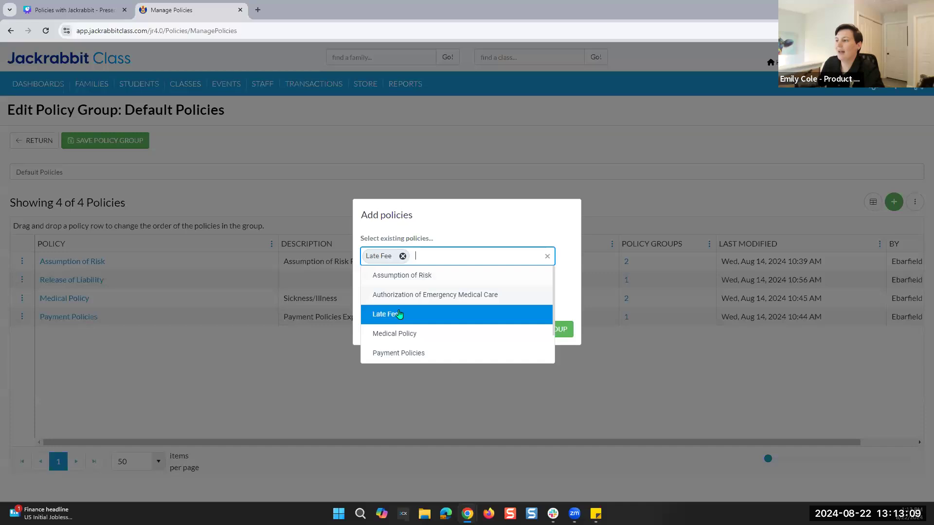
{"action": "scroll", "coordinate": [412, 333], "scroll_direction": "down", "scroll_amount": 1}
{"action": "scroll", "coordinate": [412, 332], "scroll_direction": "down", "scroll_amount": 1}
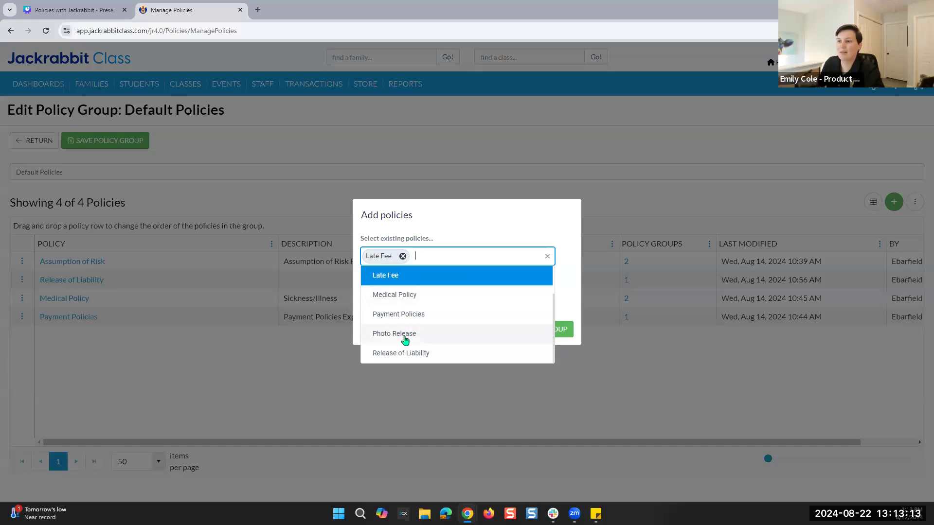
{"action": "left_click", "coordinate": [405, 337]}
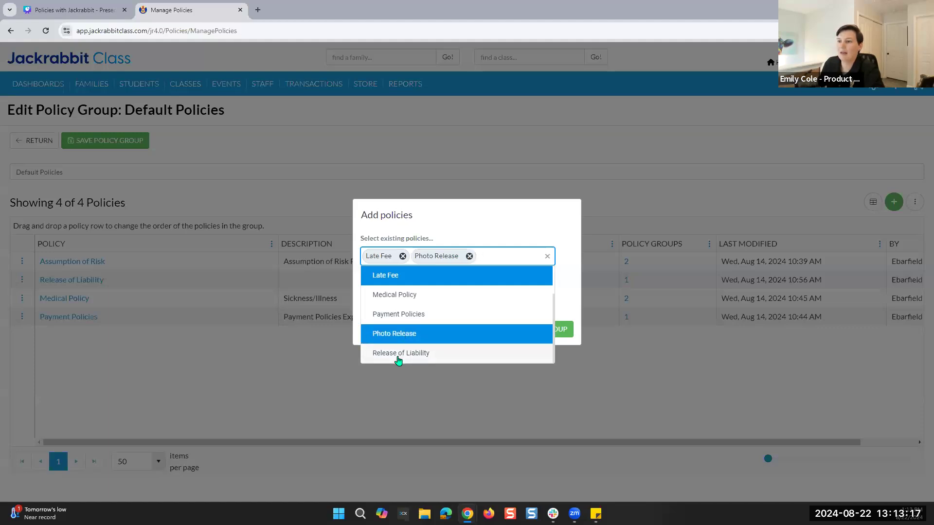
- Include Authorization of Emergency Medical Care among the policies to add, and remove it from the selection again
{"action": "scroll", "coordinate": [384, 316], "scroll_direction": "up", "scroll_amount": 2}
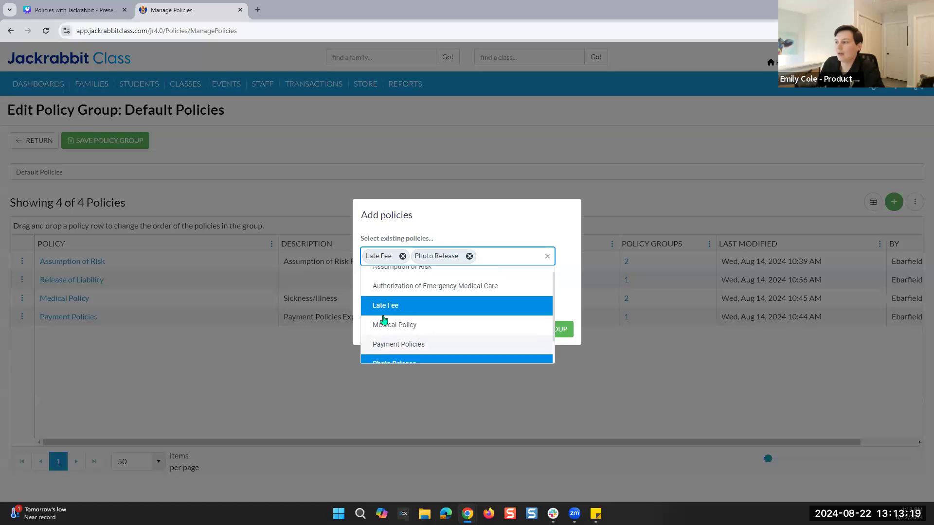
{"action": "left_click", "coordinate": [387, 307]}
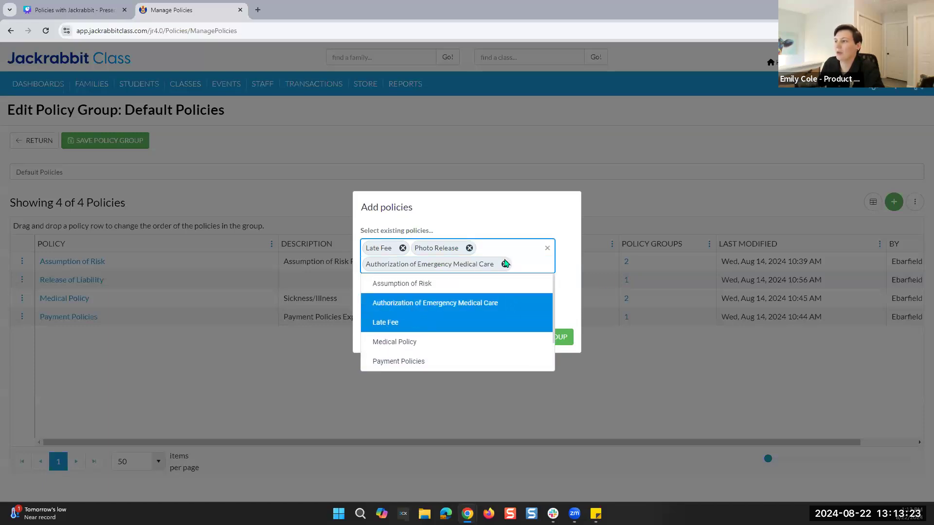
{"action": "left_click", "coordinate": [567, 310]}
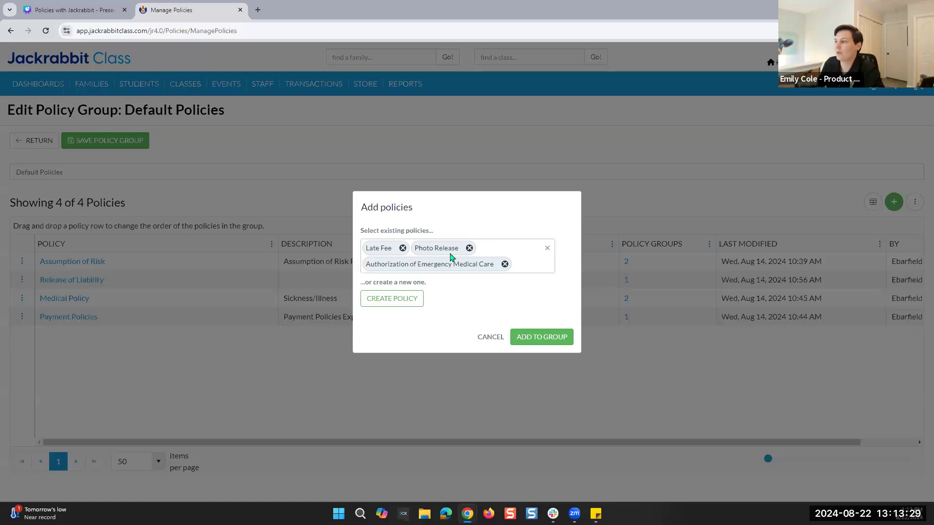
{"action": "left_click", "coordinate": [504, 265]}
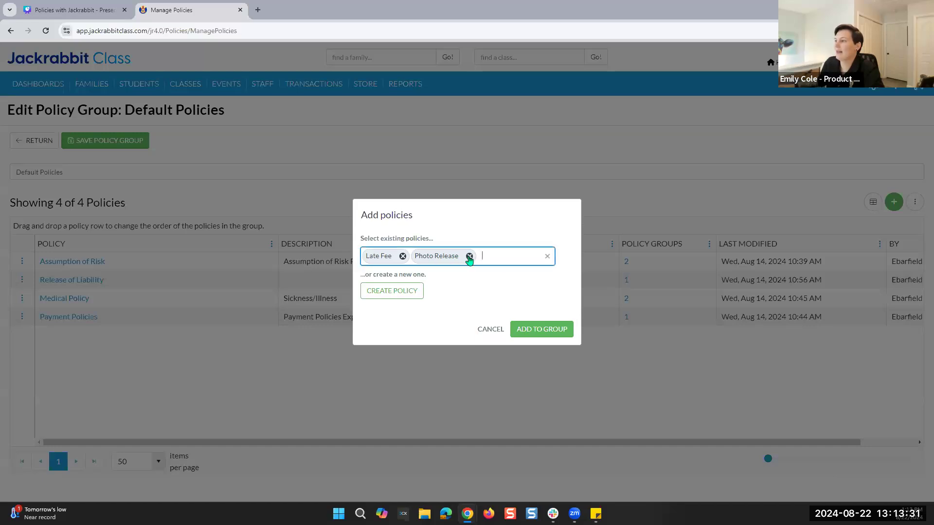
- Add Late Fee and Photo Release to the Default Policies group, review the policy columns, and reload the page without saving
{"action": "left_click", "coordinate": [550, 334]}
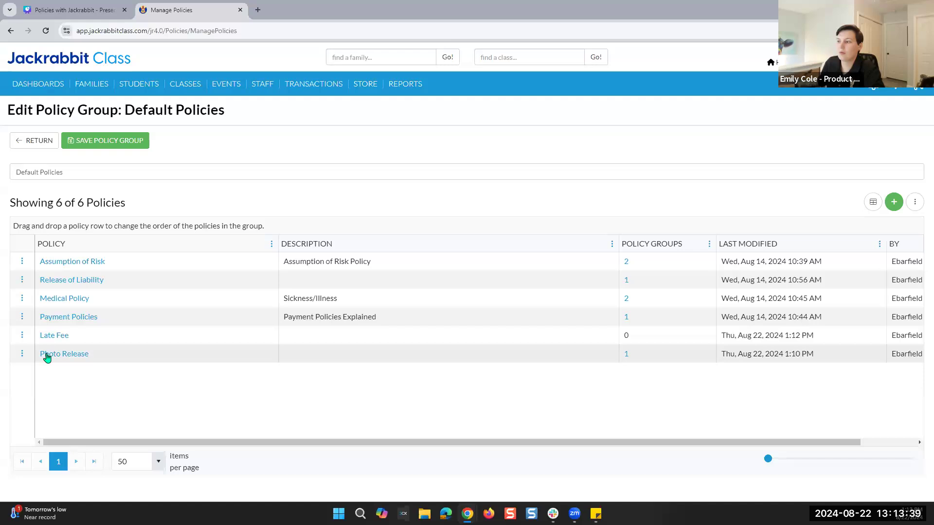
{"action": "left_click_drag", "start_coordinate": [594, 444], "coordinate": [680, 447]}
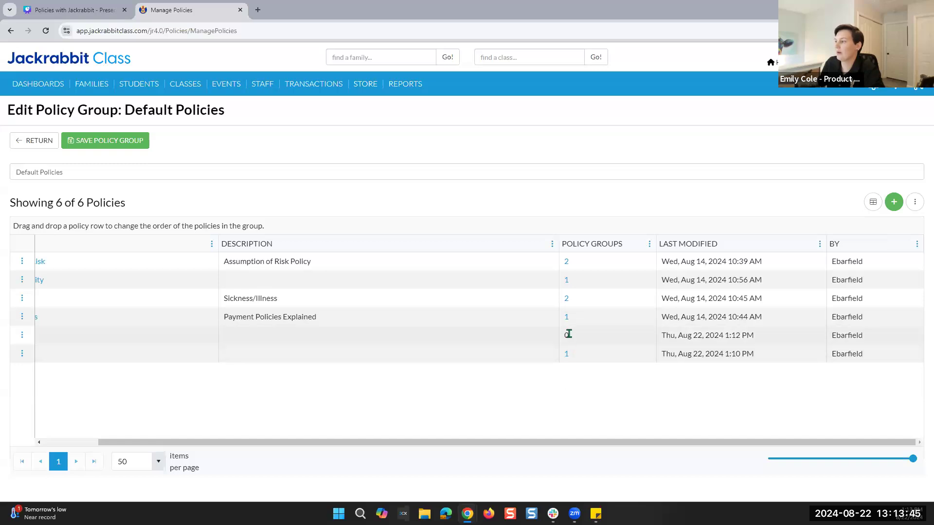
{"action": "left_click", "coordinate": [46, 30]}
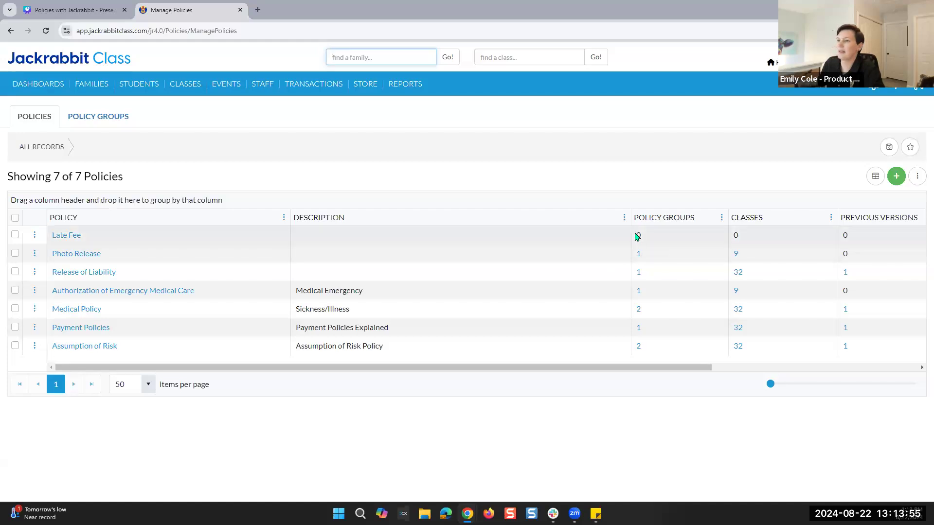
- Add only the existing Late Fee policy to the Default Policies group and save the policy group
{"action": "left_click", "coordinate": [100, 122]}
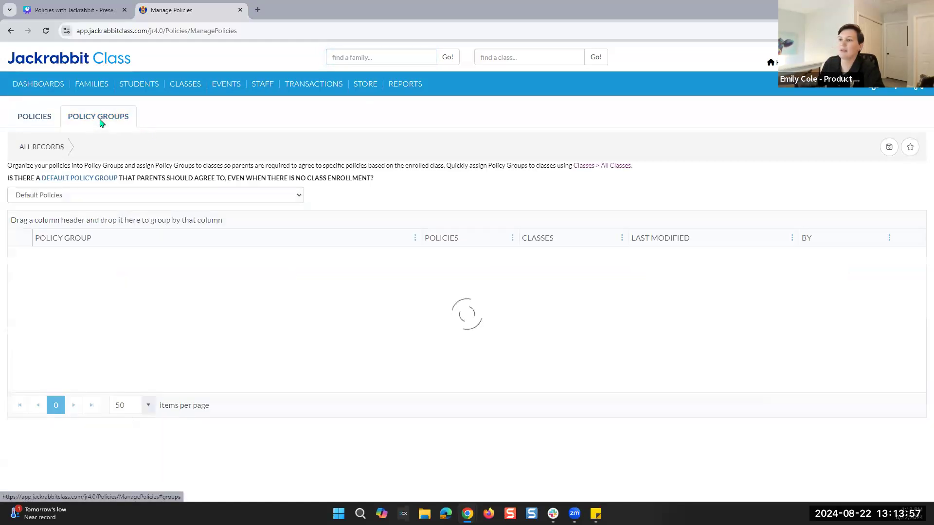
{"action": "left_click", "coordinate": [71, 306]}
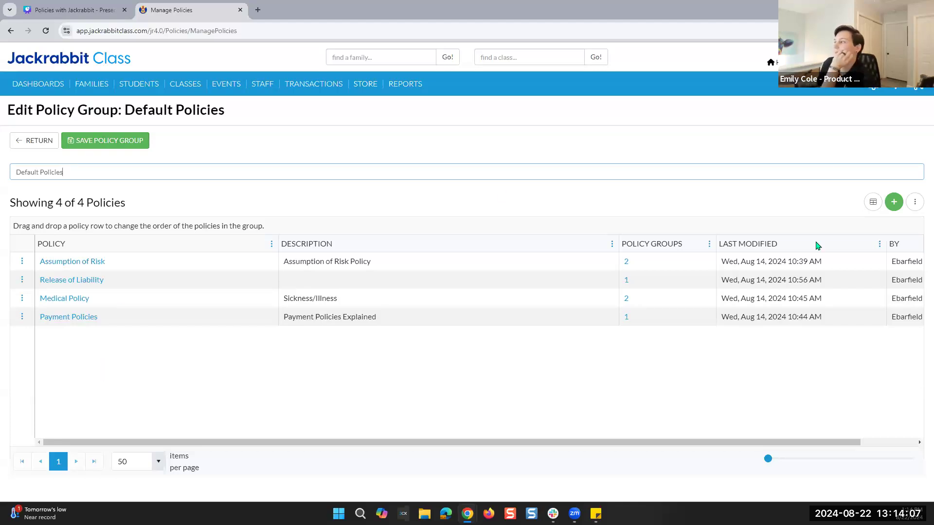
{"action": "left_click", "coordinate": [887, 209]}
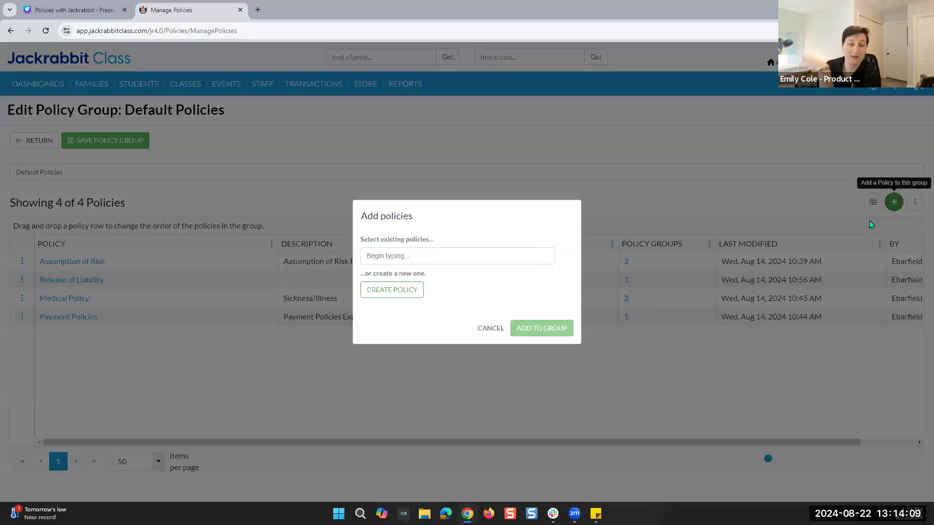
{"action": "left_click", "coordinate": [385, 255]}
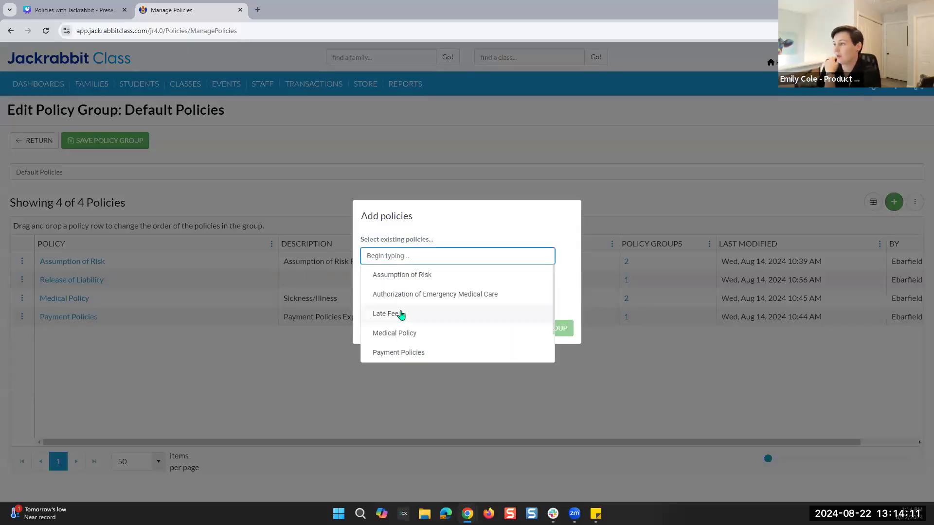
{"action": "left_click", "coordinate": [399, 314]}
{"action": "left_click", "coordinate": [561, 329]}
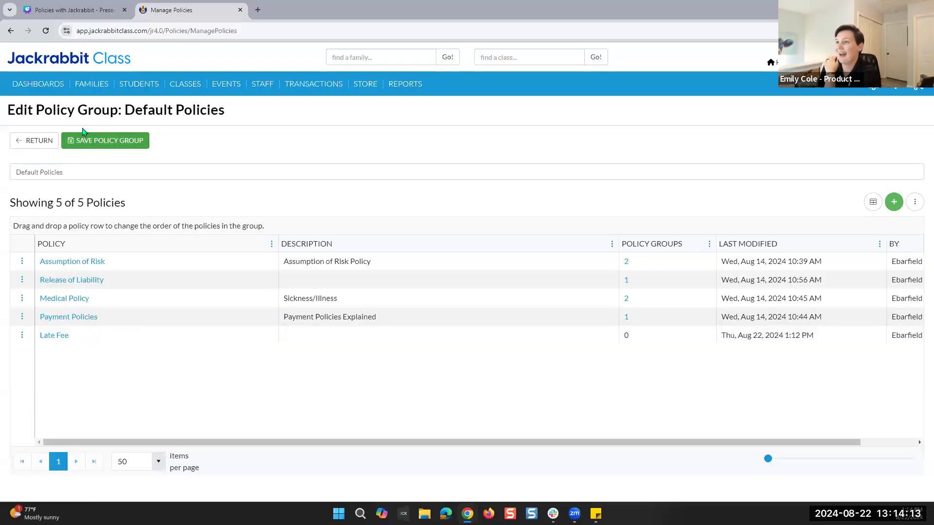
{"action": "left_click", "coordinate": [97, 150]}
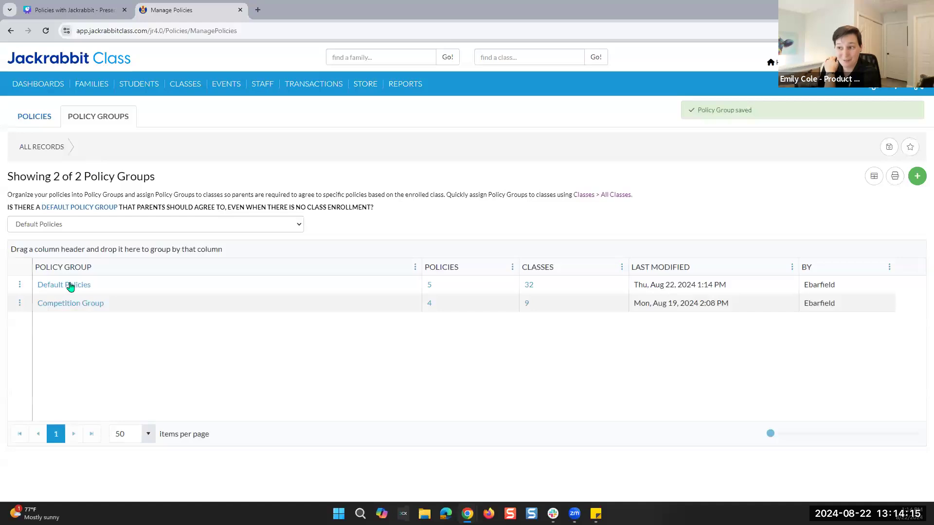
- Check within the Default Policies group which policy groups contain Medical Policy, and return to the policy group list
{"action": "left_click", "coordinate": [62, 287]}
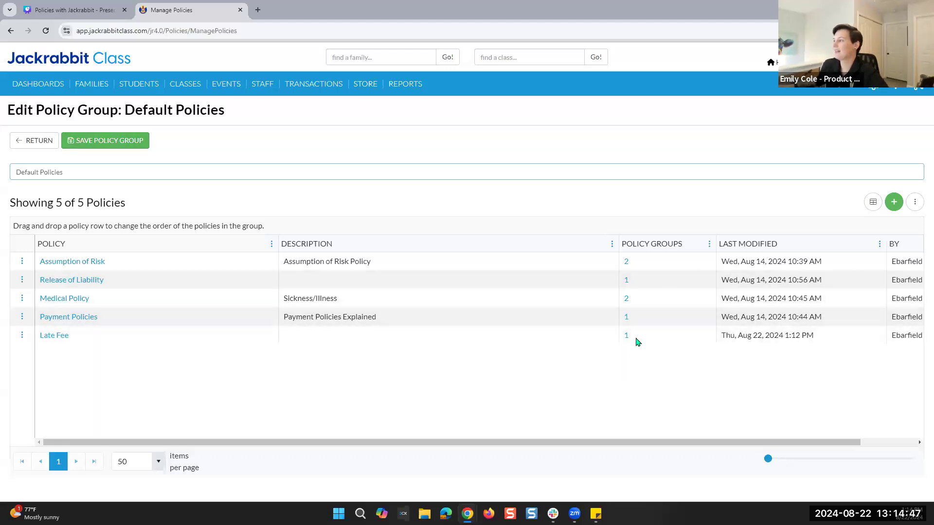
{"action": "left_click_drag", "start_coordinate": [611, 444], "coordinate": [681, 451]}
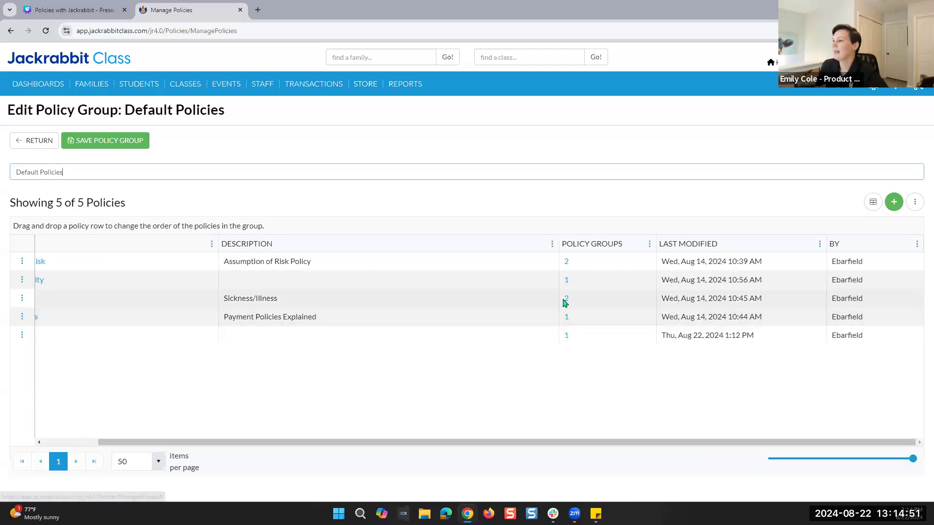
{"action": "left_click_drag", "start_coordinate": [543, 442], "coordinate": [379, 384]}
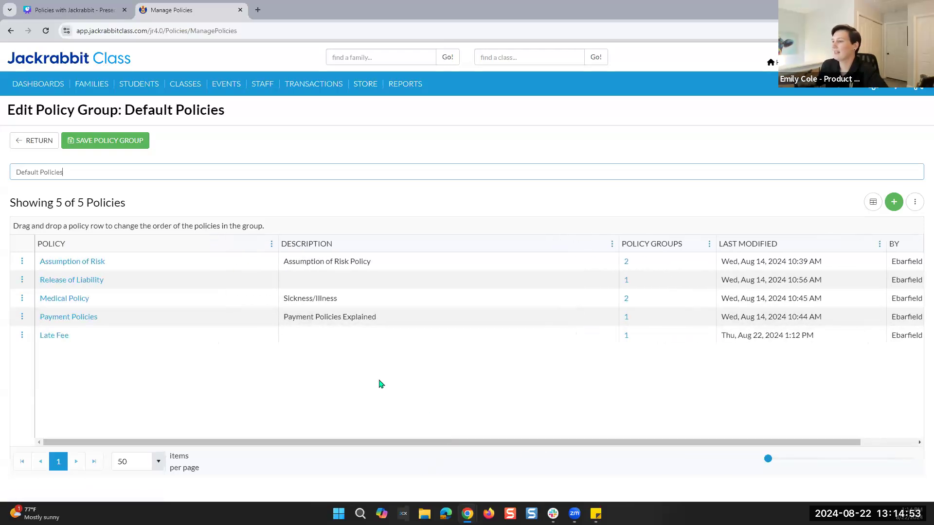
{"action": "left_click", "coordinate": [626, 299]}
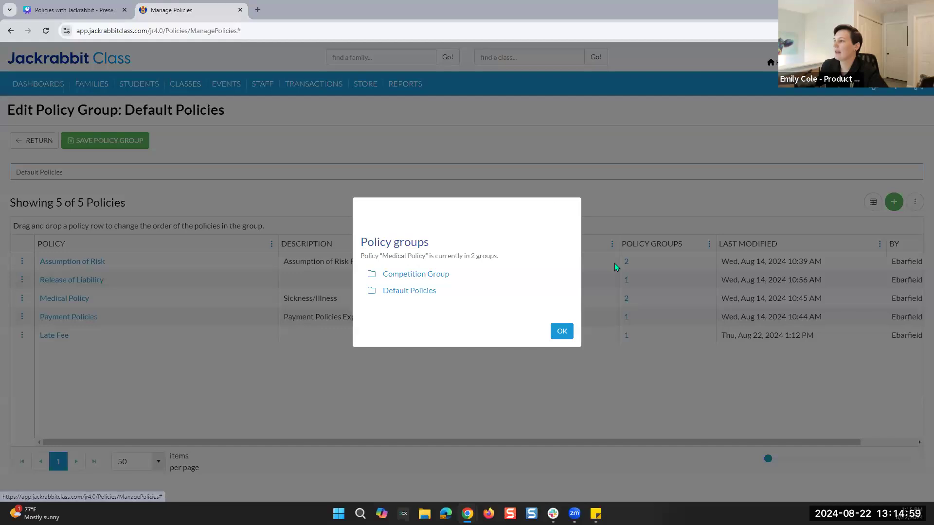
{"action": "left_click_drag", "start_coordinate": [381, 278], "coordinate": [460, 286]}
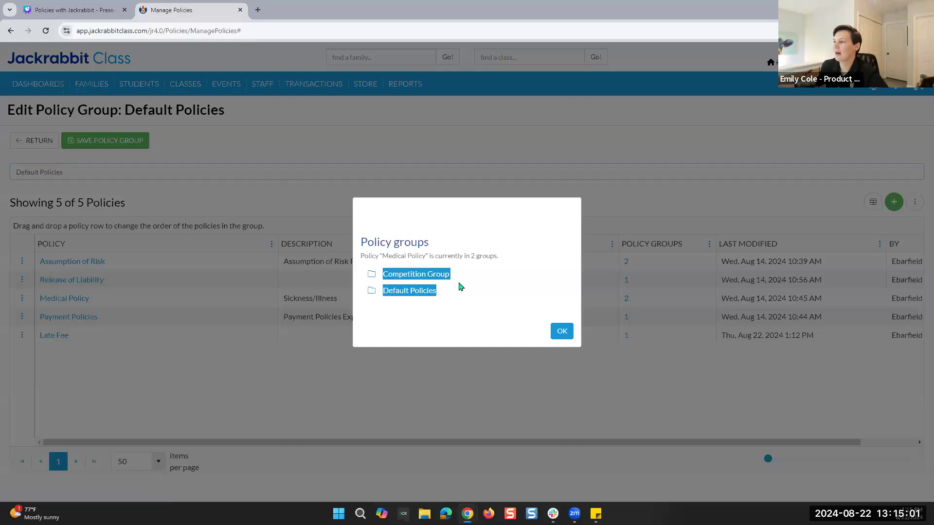
{"action": "left_click", "coordinate": [398, 300]}
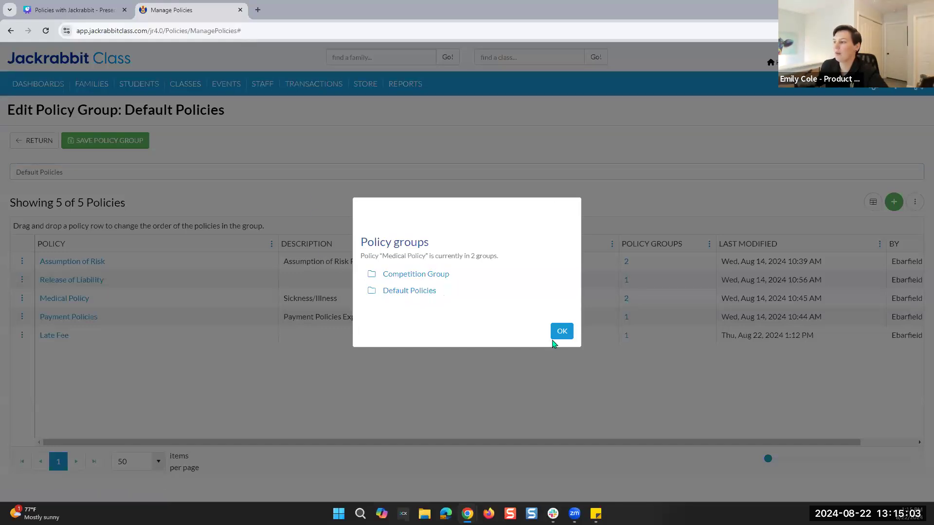
{"action": "left_click", "coordinate": [562, 332]}
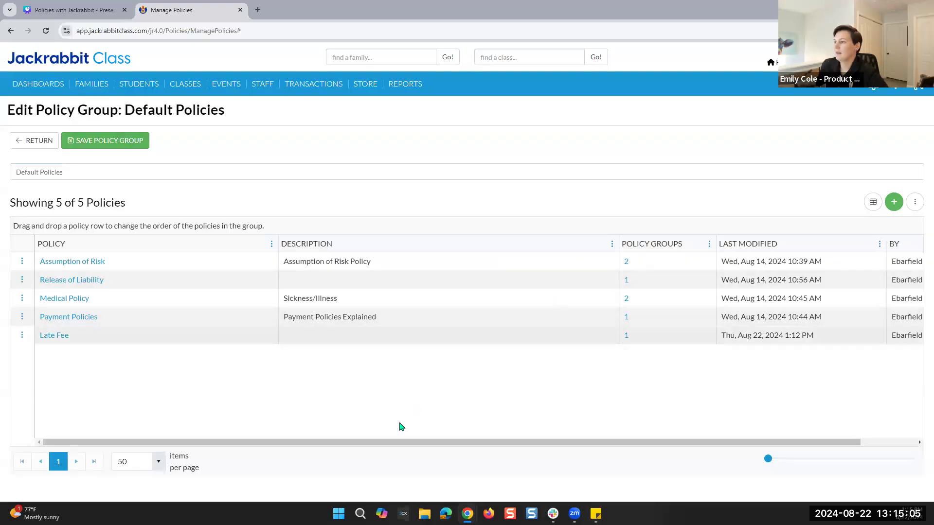
{"action": "left_click_drag", "start_coordinate": [367, 440], "coordinate": [258, 454]}
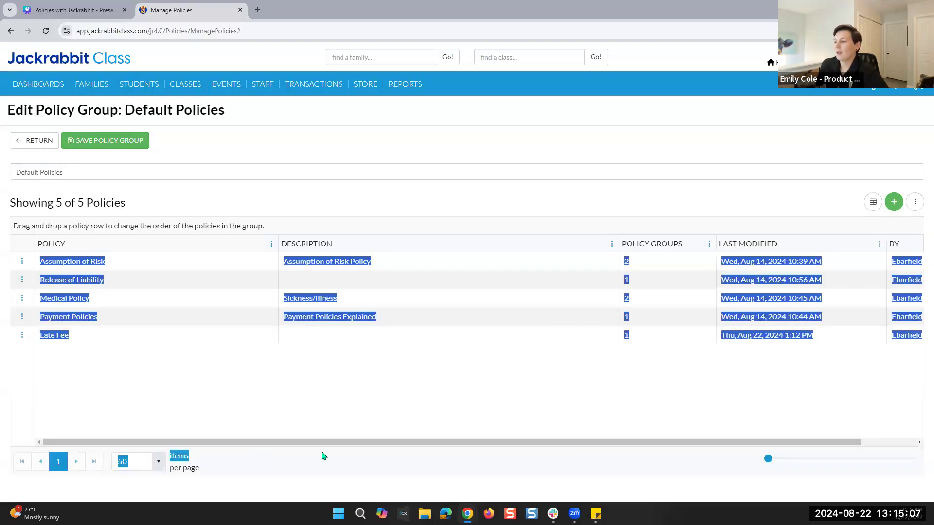
{"action": "left_click_drag", "start_coordinate": [364, 440], "coordinate": [254, 451]}
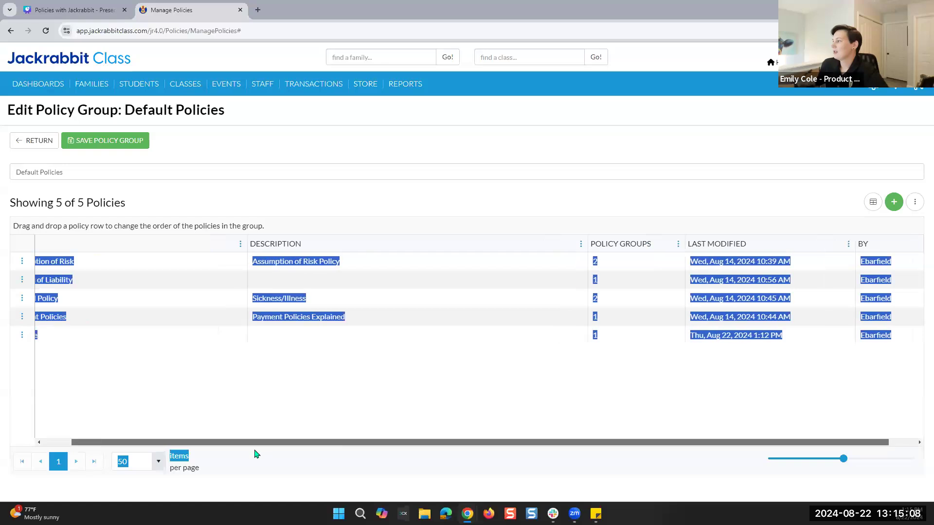
{"action": "left_click", "coordinate": [294, 389]}
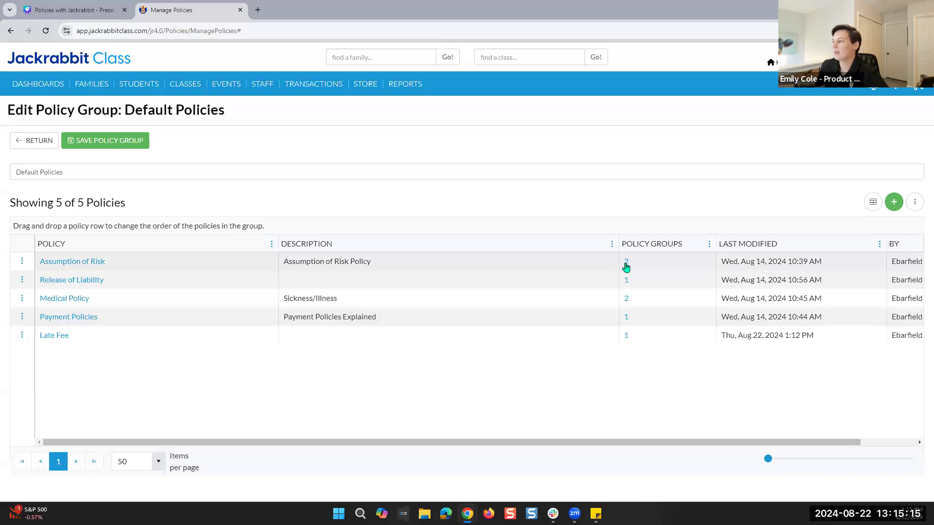
{"action": "left_click", "coordinate": [21, 141]}
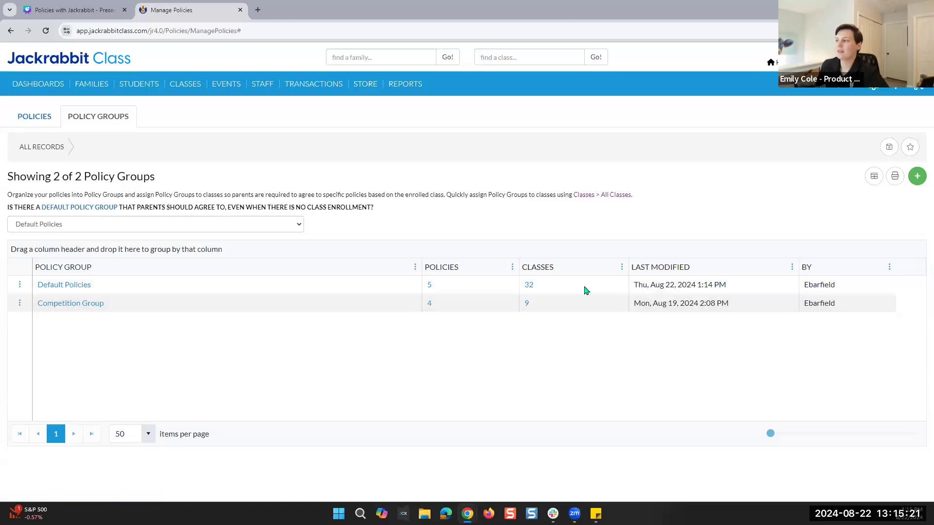
- View the classes assigned to Default Policies, filter their Policy Groups column by "comp", and close the class list
{"action": "left_click", "coordinate": [528, 286]}
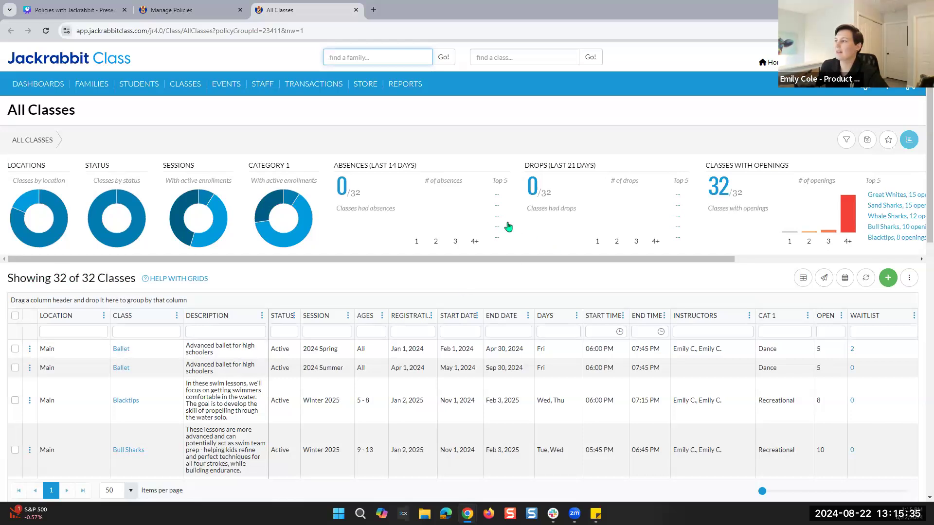
{"action": "left_click", "coordinate": [816, 493]}
{"action": "left_click_drag", "start_coordinate": [761, 492], "coordinate": [890, 503]}
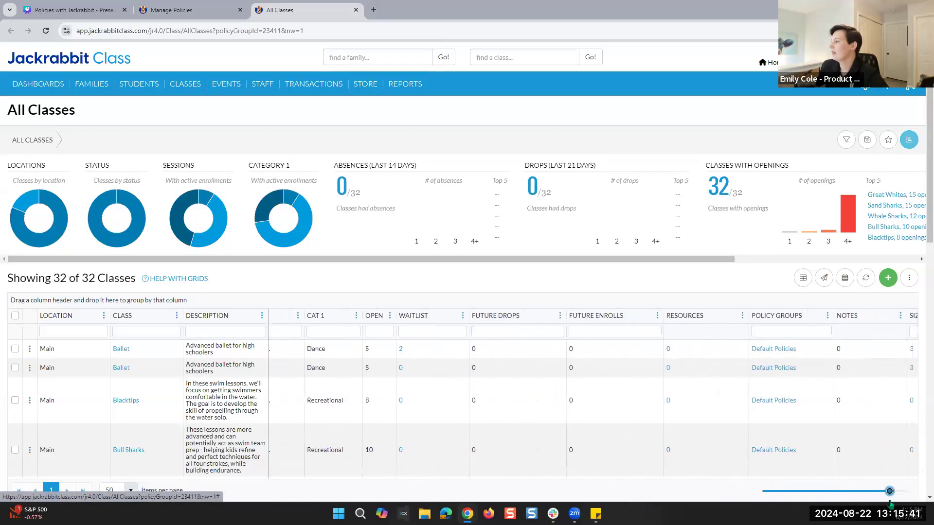
{"action": "left_click", "coordinate": [783, 330]}
{"action": "type", "text": "comp"}
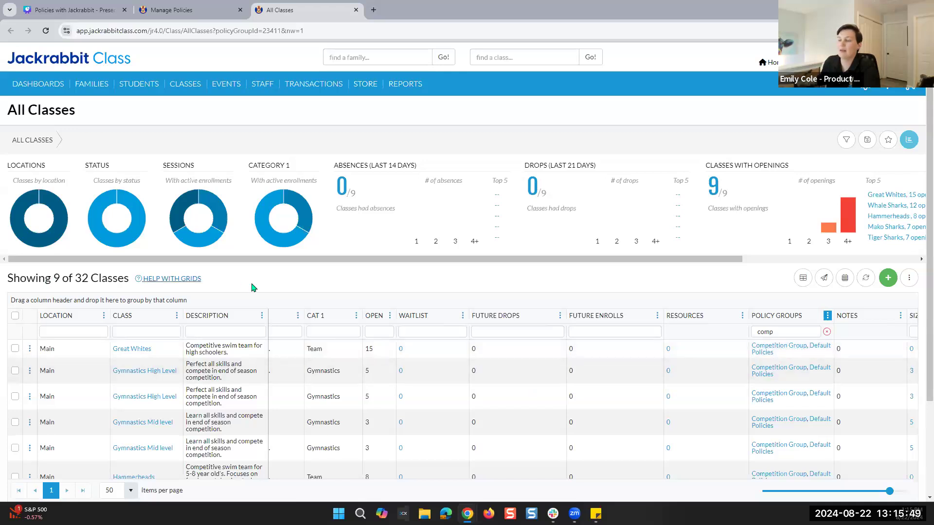
{"action": "left_click", "coordinate": [188, 10]}
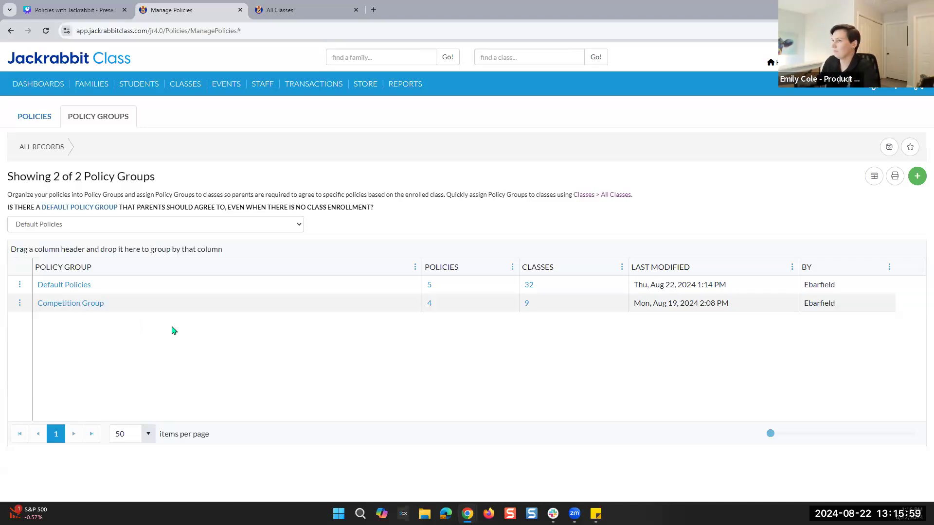
{"action": "left_click", "coordinate": [356, 10]}
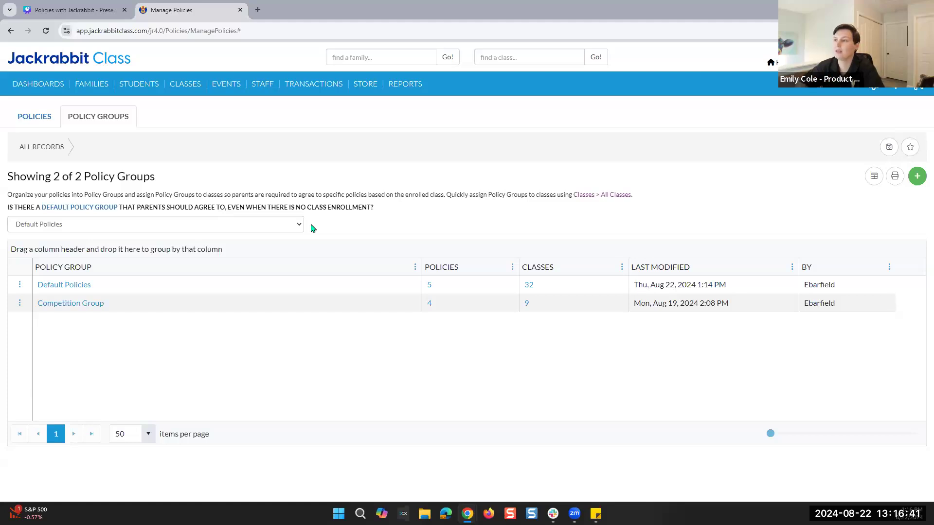
- Review the choices for the default policy group without class enrollment, and choose Default Policies
{"action": "left_click", "coordinate": [218, 228]}
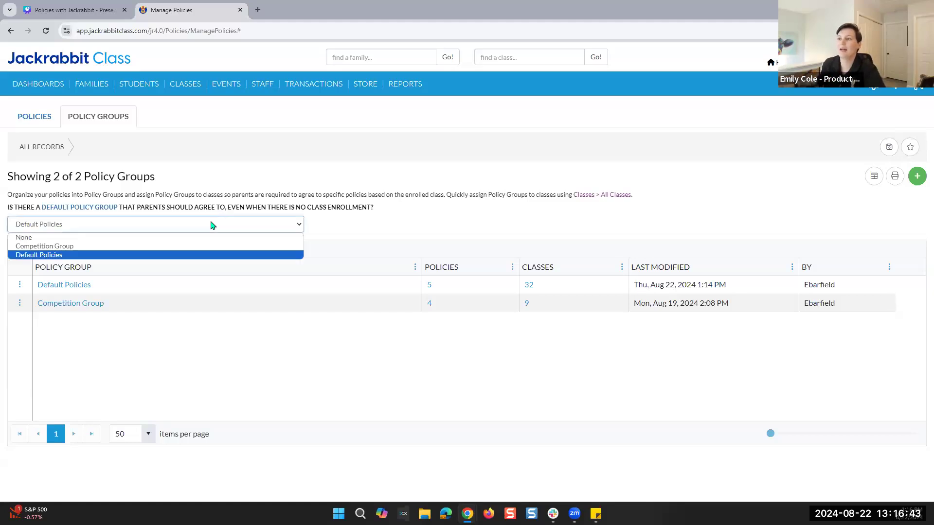
{"action": "left_click", "coordinate": [51, 254]}
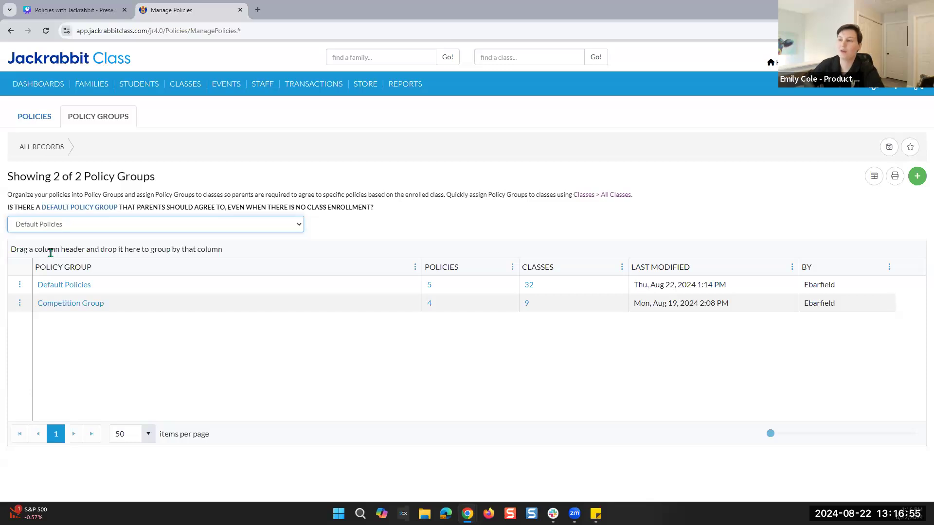
{"action": "left_click", "coordinate": [345, 225]}
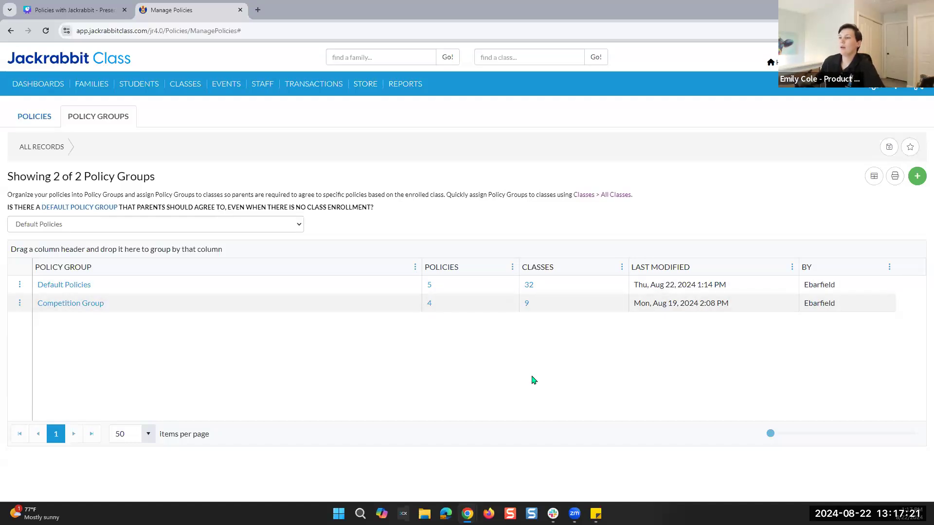
- Append "Updated: 8/22/24" to the end of the Authorization of Emergency Medical Care policy text and save the changes
{"action": "left_click", "coordinate": [47, 121]}
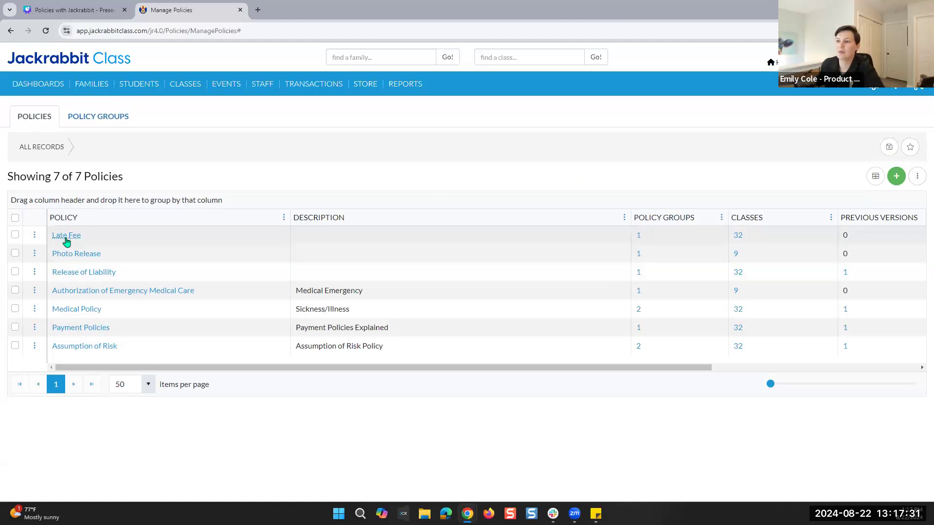
{"action": "left_click", "coordinate": [87, 296]}
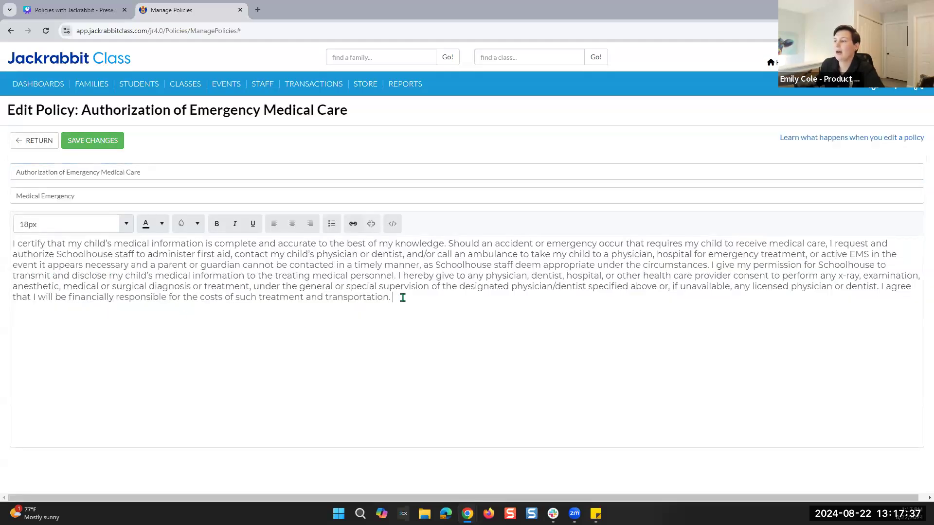
{"action": "left_click_drag", "start_coordinate": [401, 298], "coordinate": [13, 243]}
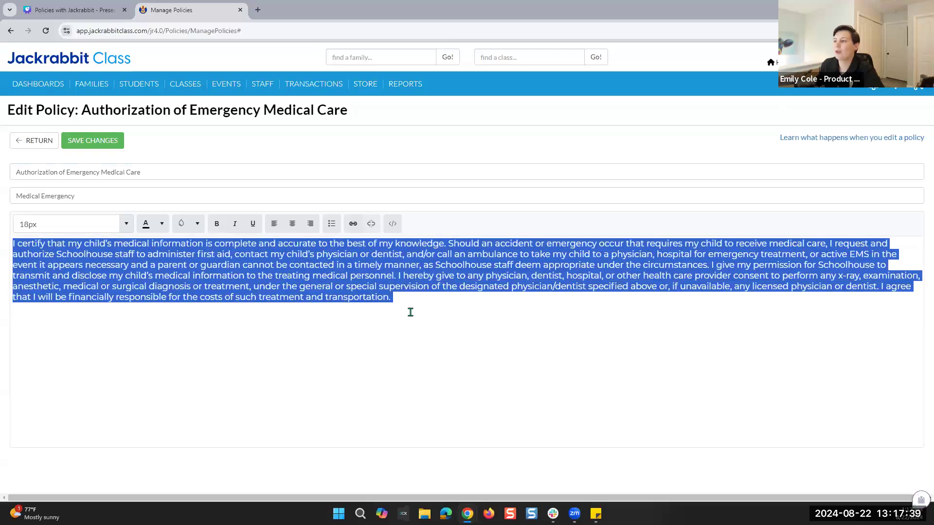
{"action": "left_click", "coordinate": [396, 303]}
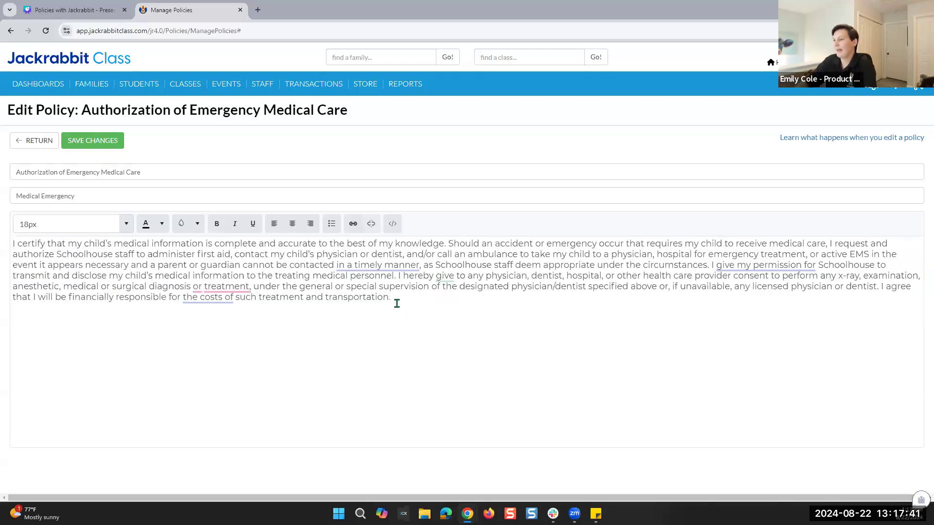
{"action": "type", "text": "Updated: "}
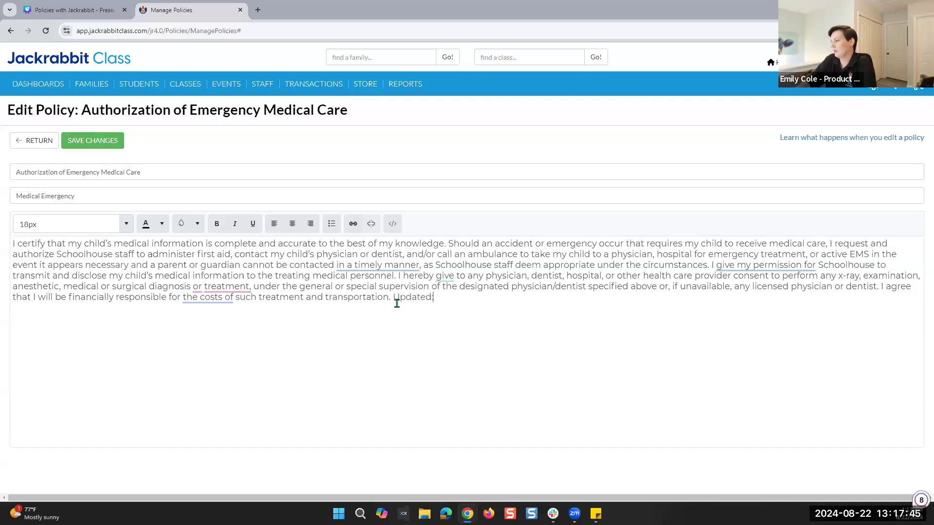
{"action": "type", "text": "8/22/24"}
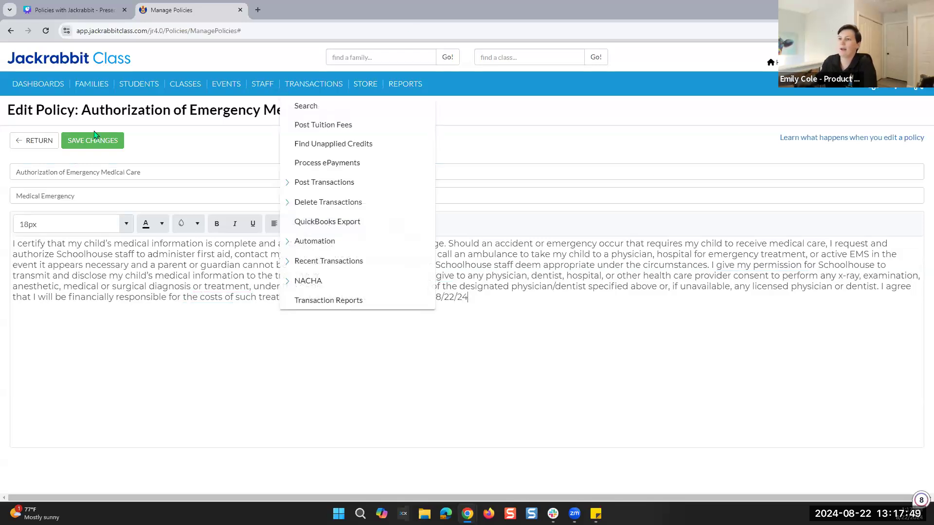
{"action": "left_click", "coordinate": [89, 143]}
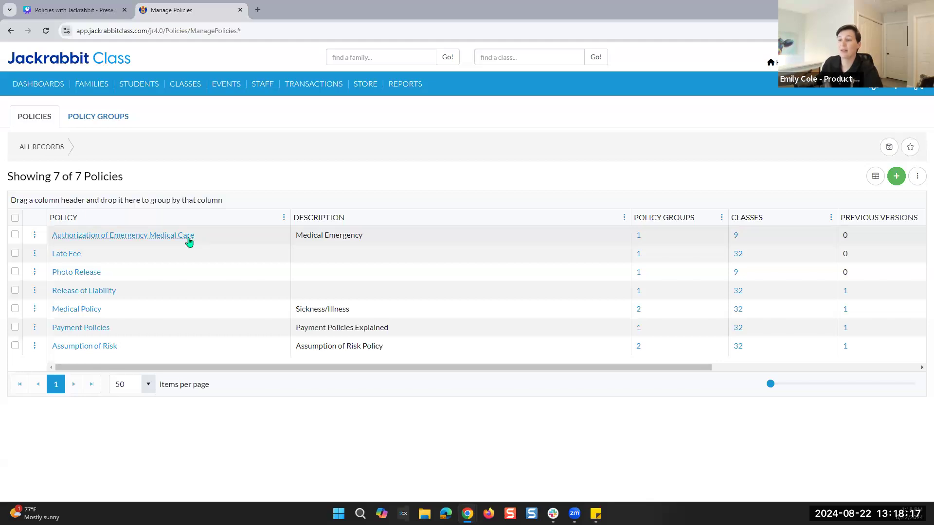
- Require parents to reagree to all listed policies by creating new identical versions of them
{"action": "left_click", "coordinate": [916, 177]}
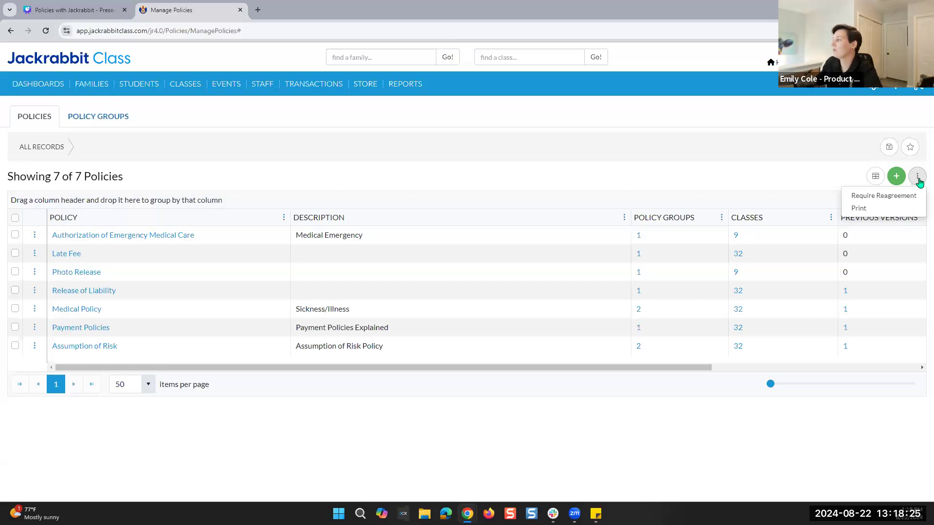
{"action": "left_click", "coordinate": [887, 200]}
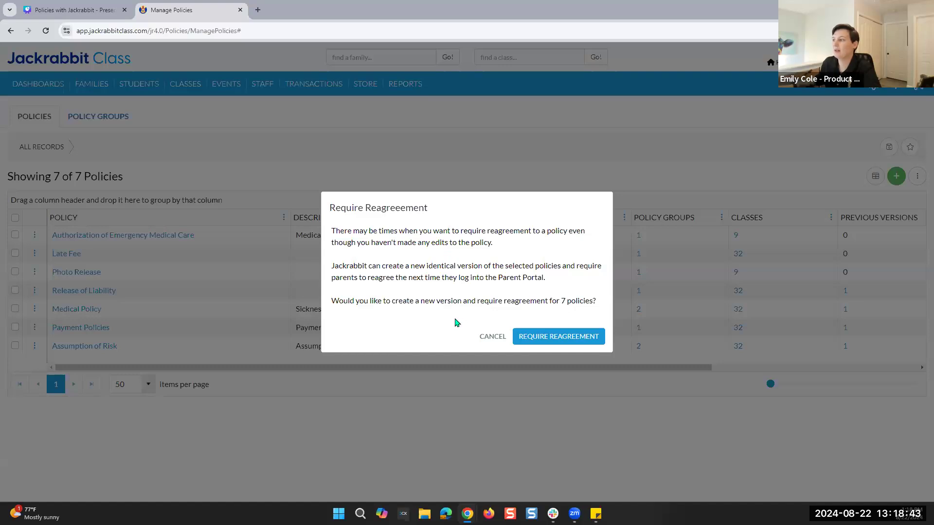
{"action": "left_click", "coordinate": [557, 349]}
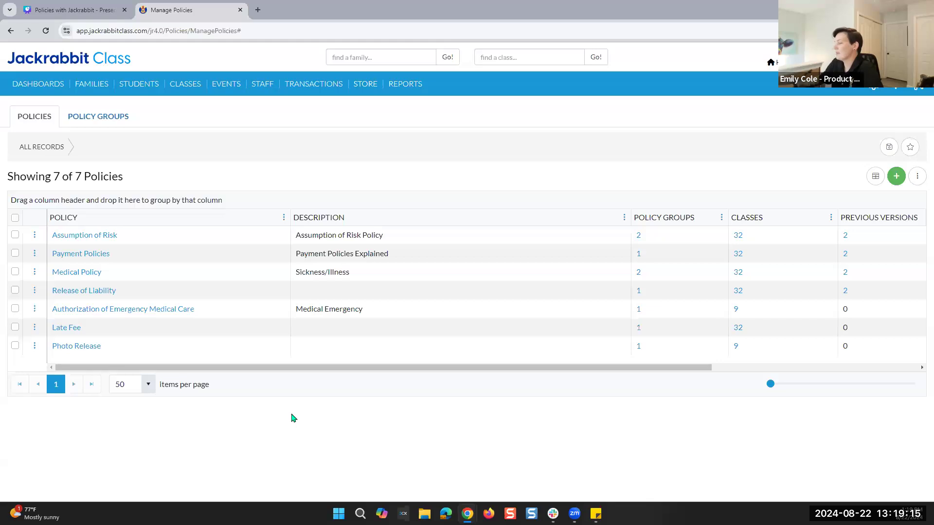
- Reorder the Default Policies group as Payment Policies, Late Fee, Medical Policy, Assumption of Risk, Release of Liability, and save the group
{"action": "left_click", "coordinate": [108, 122]}
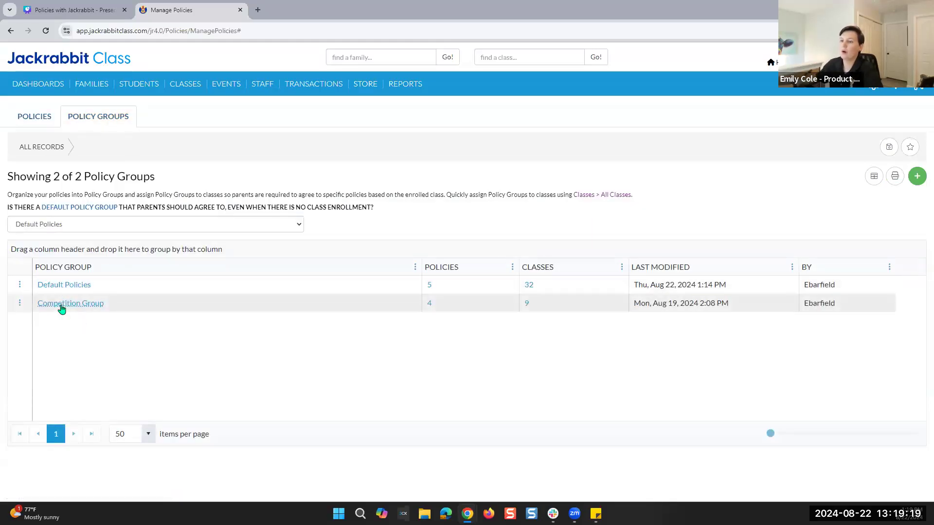
{"action": "left_click", "coordinate": [61, 287]}
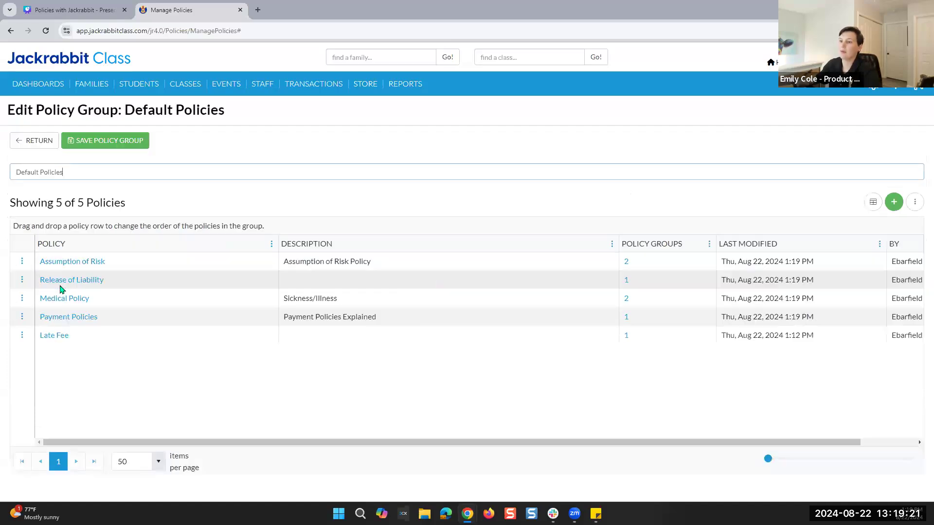
{"action": "left_click_drag", "start_coordinate": [55, 342], "coordinate": [57, 260]}
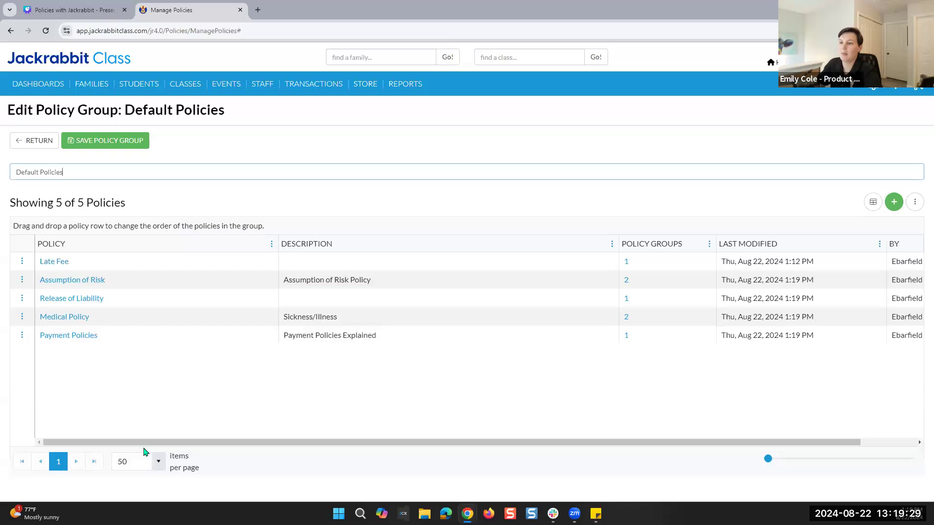
{"action": "left_click_drag", "start_coordinate": [78, 339], "coordinate": [73, 261]}
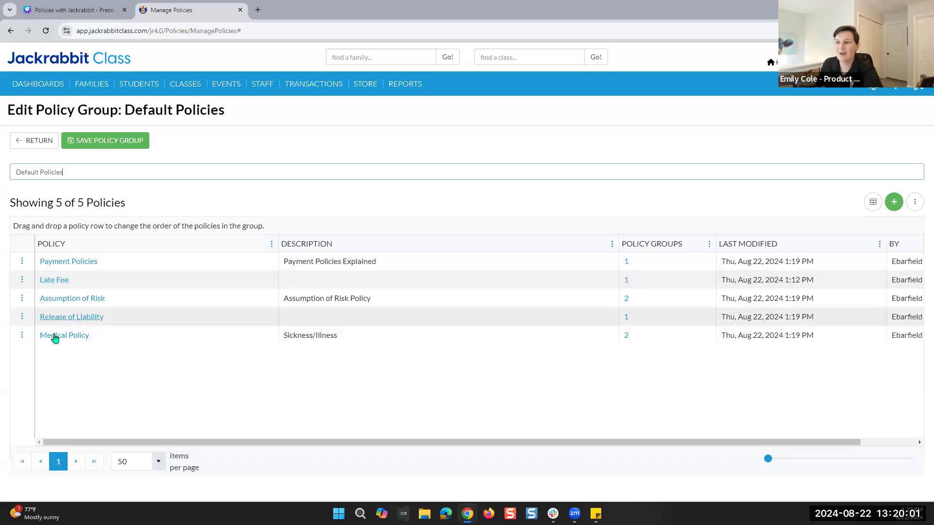
{"action": "left_click_drag", "start_coordinate": [60, 341], "coordinate": [55, 287]}
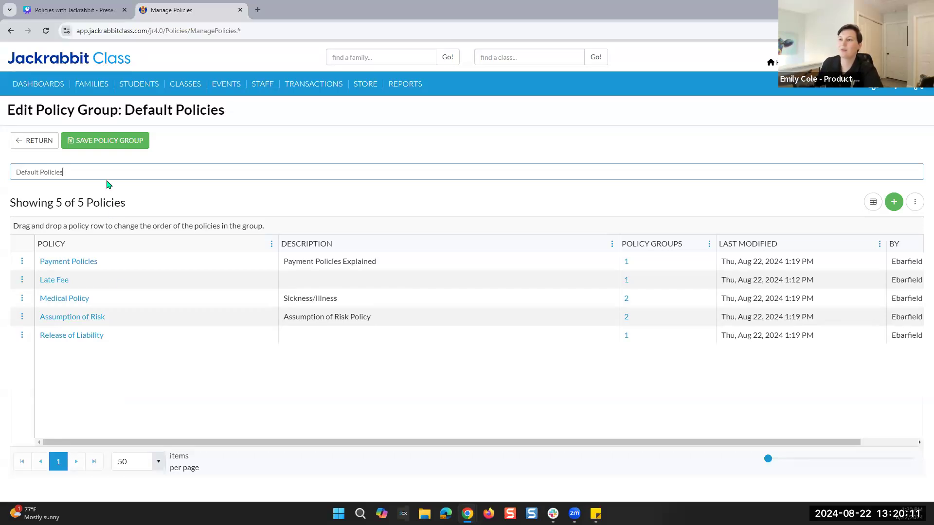
{"action": "left_click", "coordinate": [99, 149]}
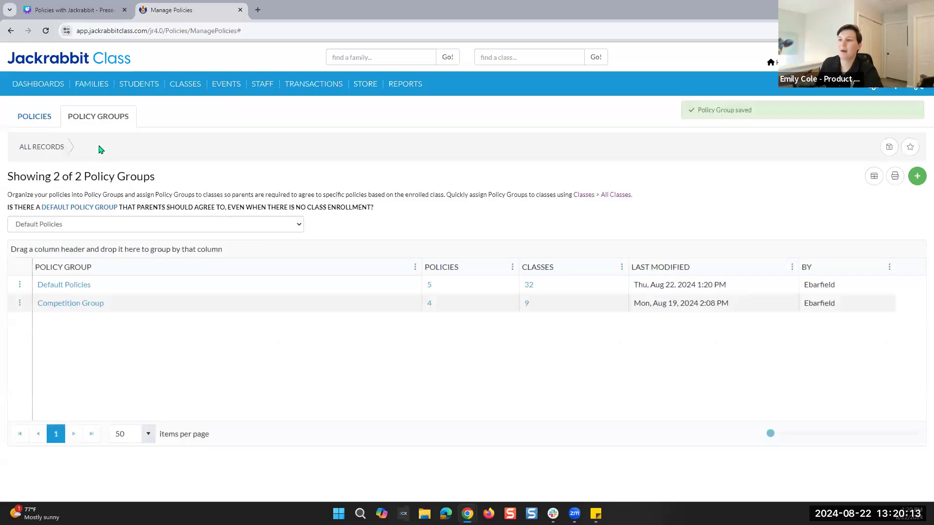
- Open the list of all classes, filter the class names by "ballet", and bring up their Policy Groups column
{"action": "left_click", "coordinate": [60, 286]}
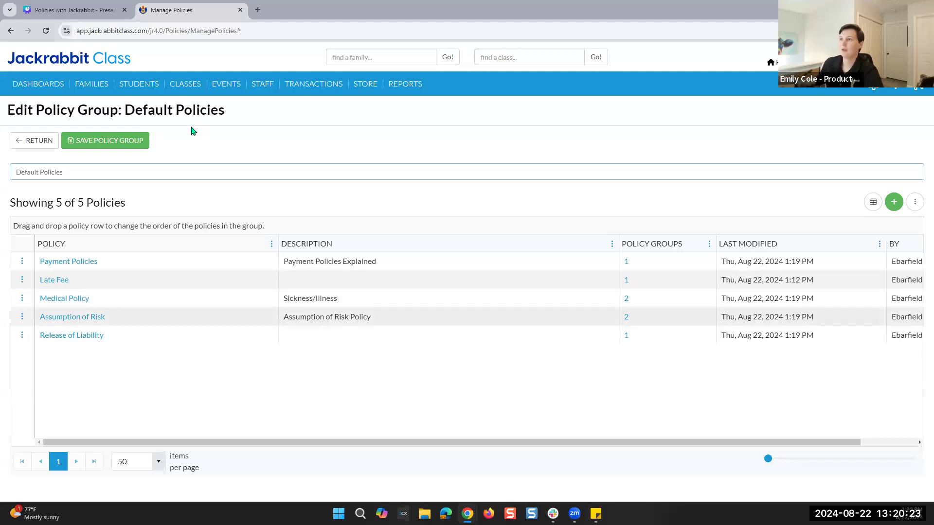
{"action": "mouse_move", "coordinate": [186, 85]}
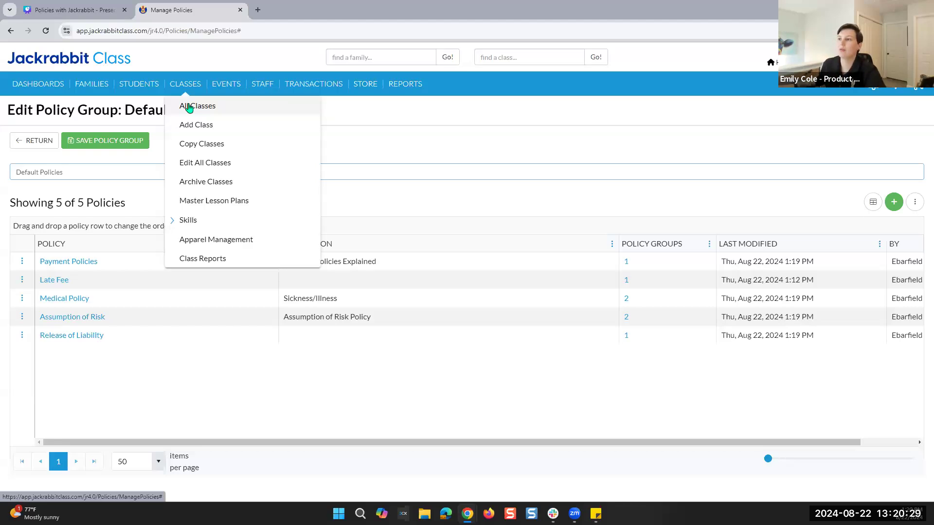
{"action": "left_click", "coordinate": [189, 108]}
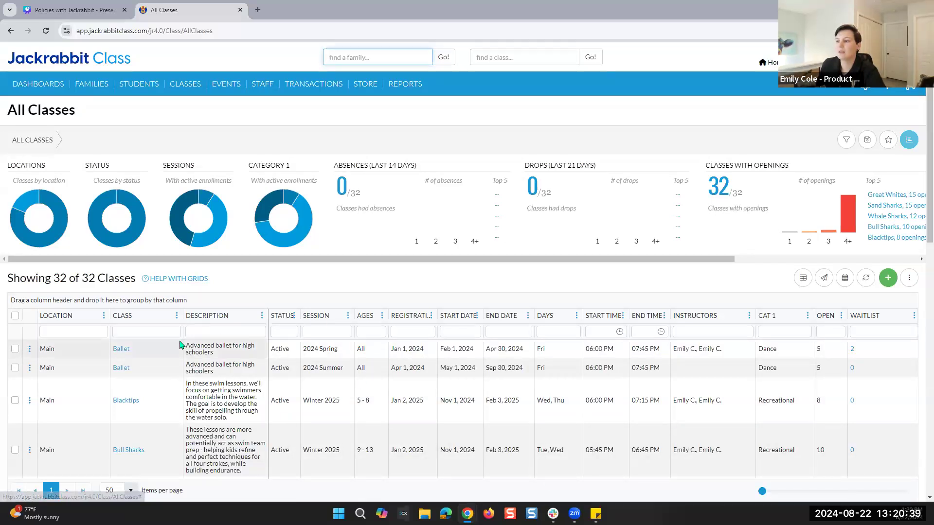
{"action": "left_click", "coordinate": [138, 331]}
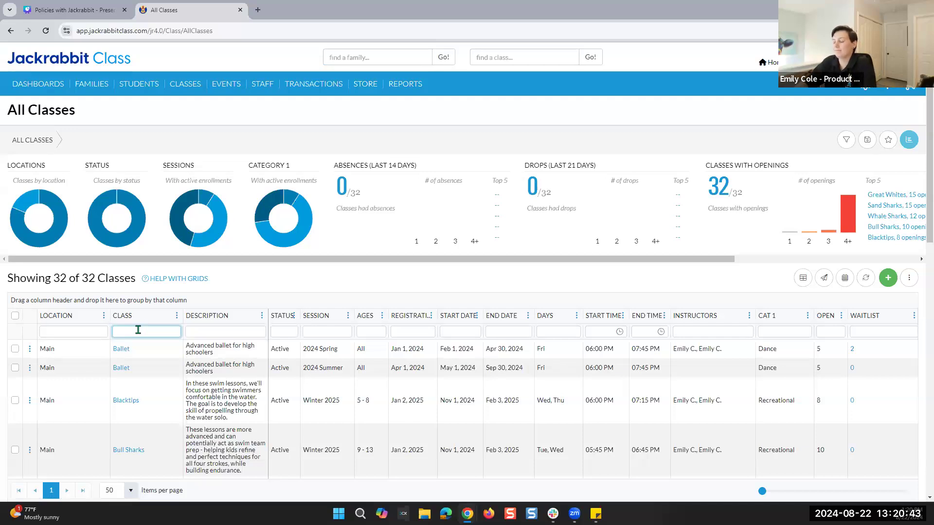
{"action": "type", "text": "ballet"}
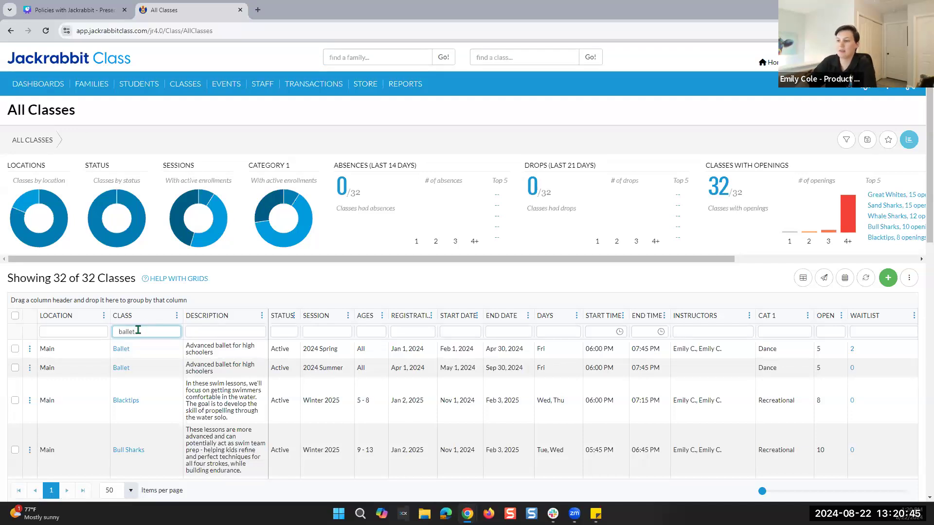
{"action": "key", "text": "Return"}
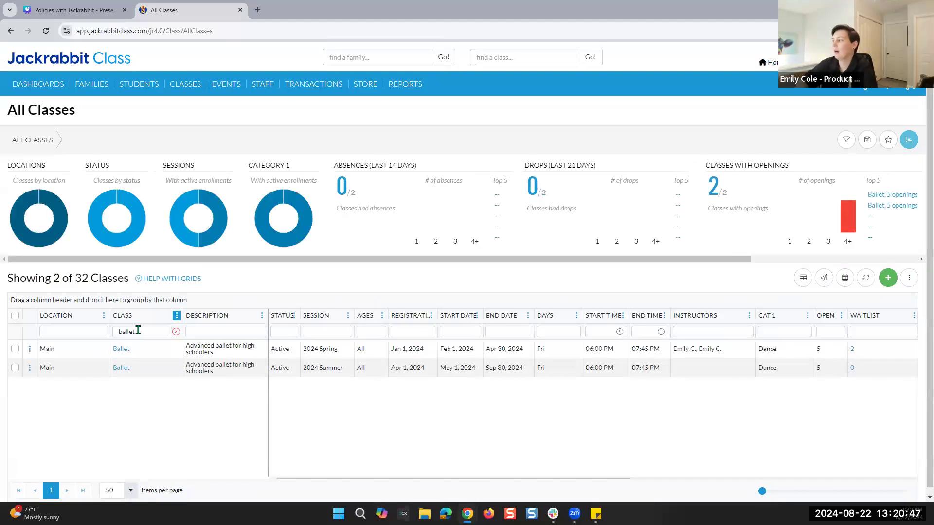
{"action": "left_click_drag", "start_coordinate": [761, 493], "coordinate": [887, 498]}
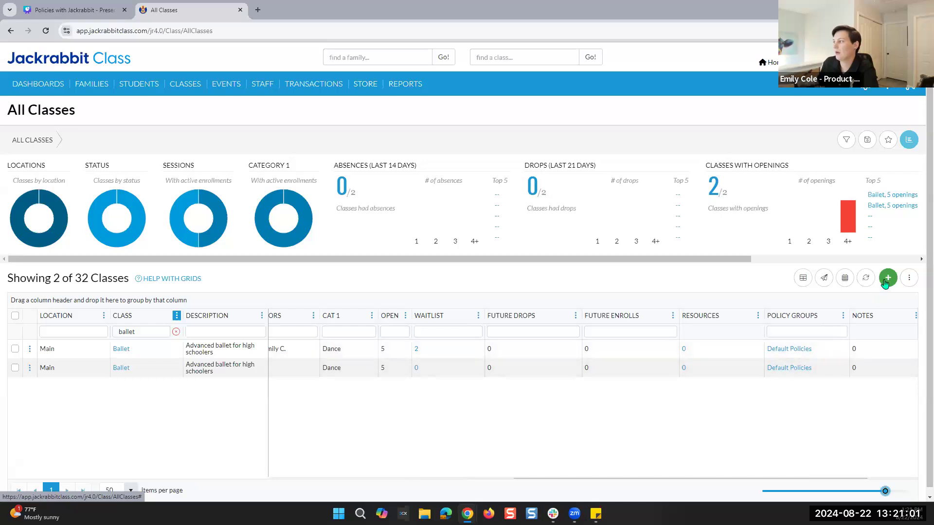
- Add the Competition Group policy group to the filtered Ballet classes
{"action": "left_click", "coordinate": [907, 278]}
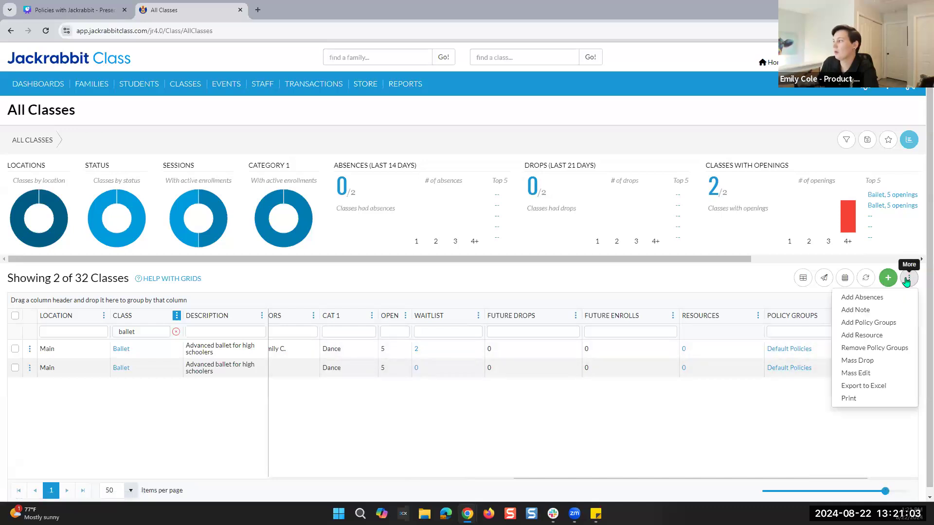
{"action": "left_click", "coordinate": [864, 325]}
{"action": "left_click", "coordinate": [423, 282]}
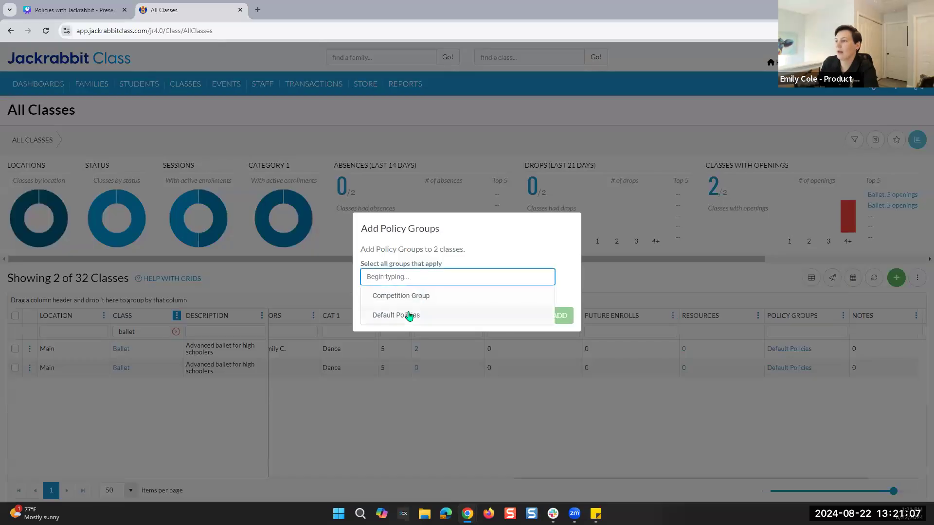
{"action": "left_click", "coordinate": [415, 301]}
{"action": "left_click", "coordinate": [564, 306]}
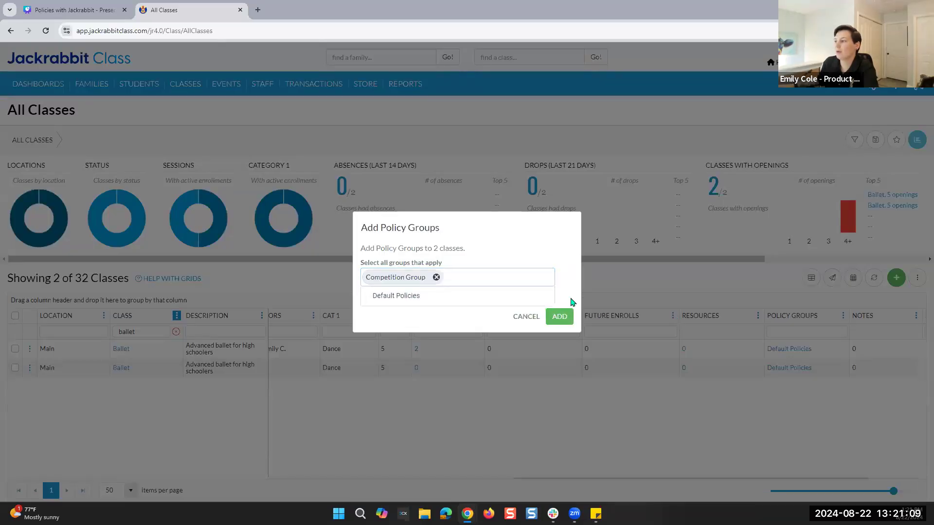
{"action": "left_click", "coordinate": [563, 317]}
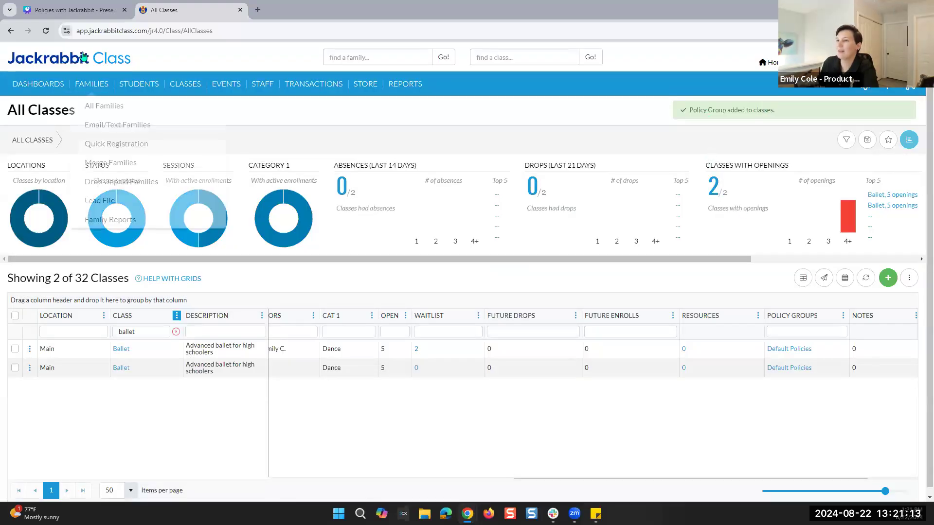
- Reload the class list, check the policy groups of the classes matching "ballet", and clear the filter
{"action": "left_click", "coordinate": [47, 31]}
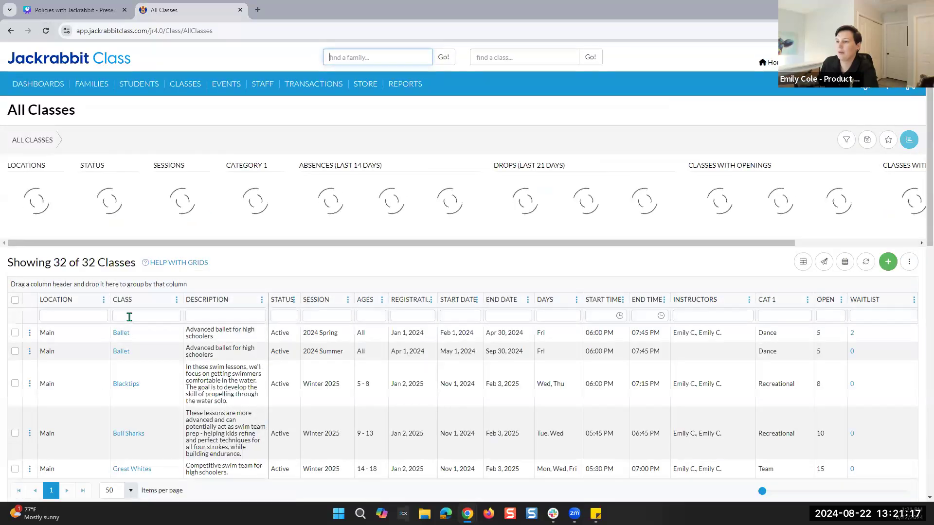
{"action": "left_click", "coordinate": [130, 322]}
{"action": "left_click", "coordinate": [131, 331]}
{"action": "type", "text": "balle"}
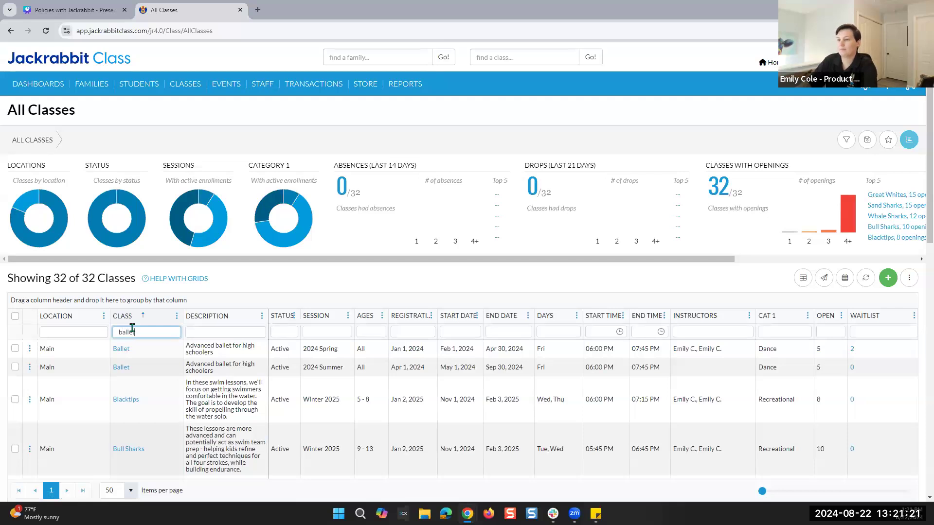
{"action": "type", "text": "t"}
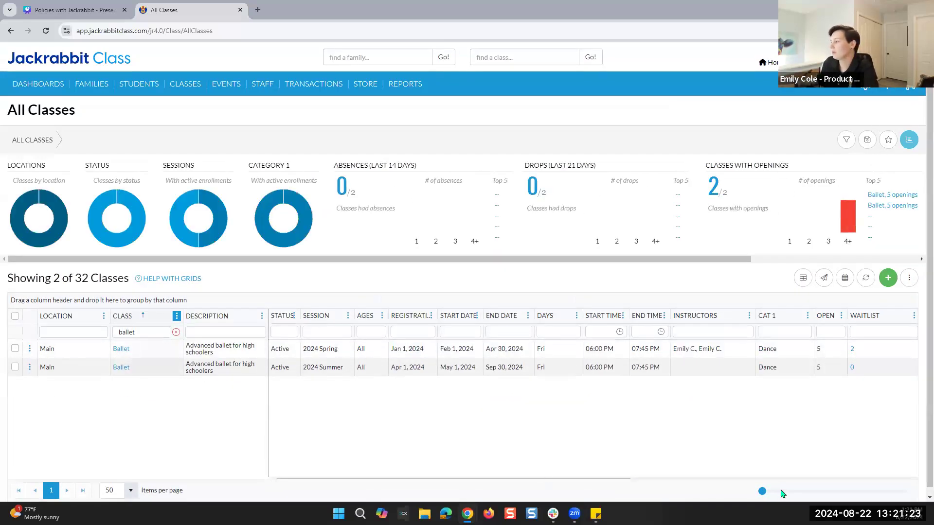
{"action": "left_click_drag", "start_coordinate": [762, 491], "coordinate": [885, 491]}
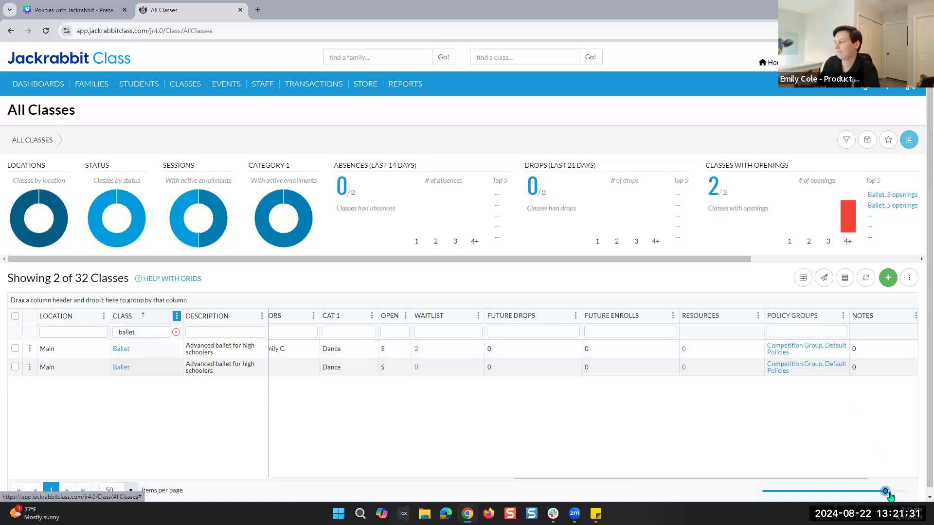
{"action": "left_click_drag", "start_coordinate": [886, 492], "coordinate": [762, 492]}
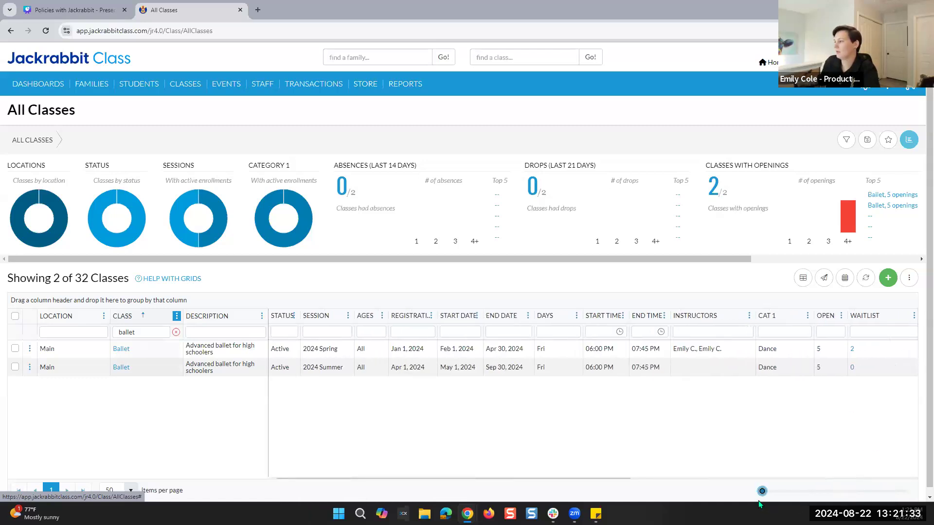
{"action": "left_click", "coordinate": [175, 331]}
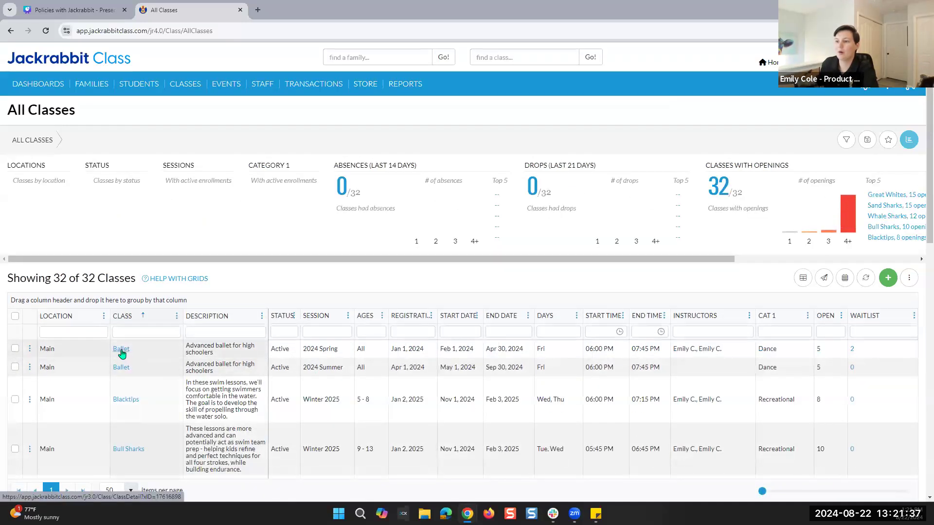
- View the policy groups assigned to the Blacktips class, and return to the list of all classes
{"action": "left_click", "coordinate": [127, 402]}
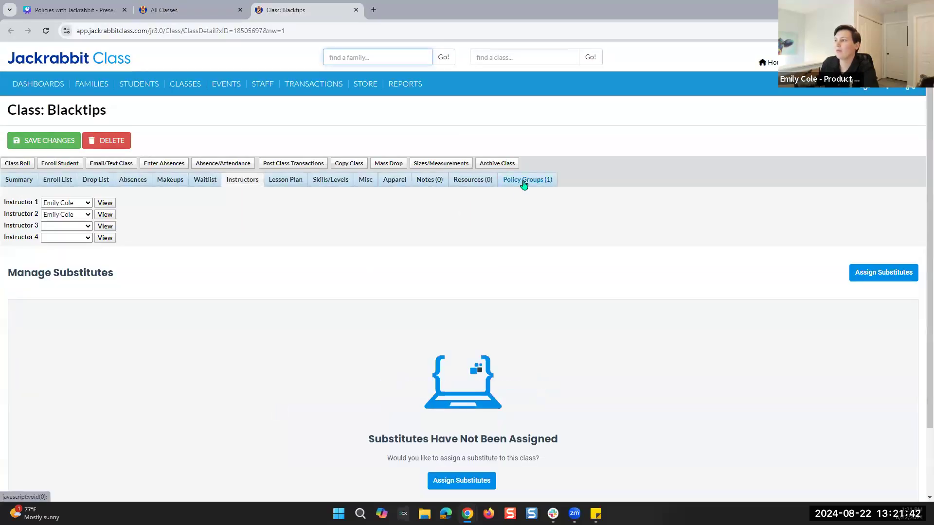
{"action": "left_click", "coordinate": [523, 183]}
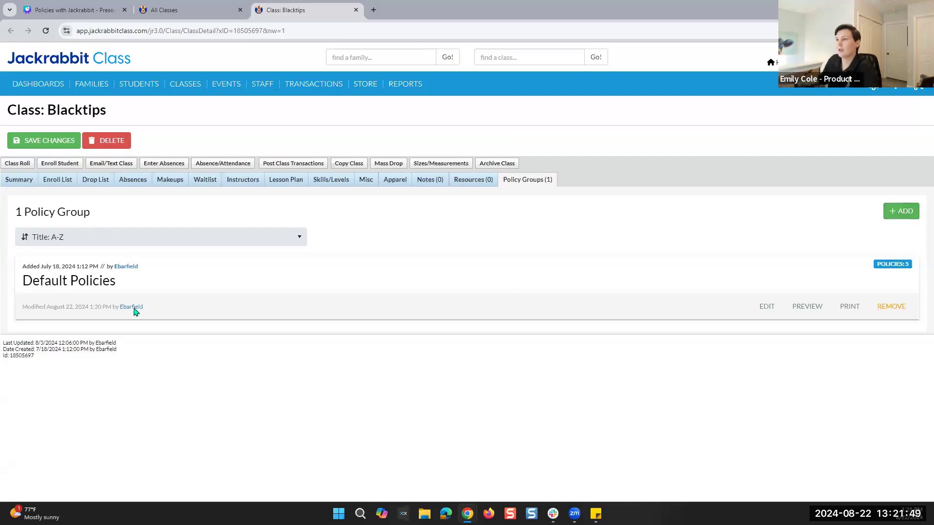
{"action": "mouse_move", "coordinate": [192, 84]}
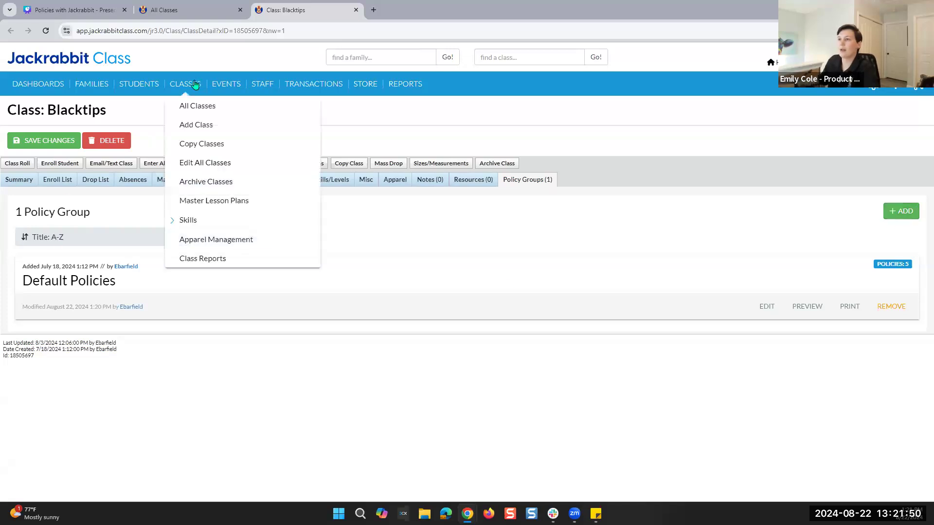
{"action": "left_click", "coordinate": [197, 107]}
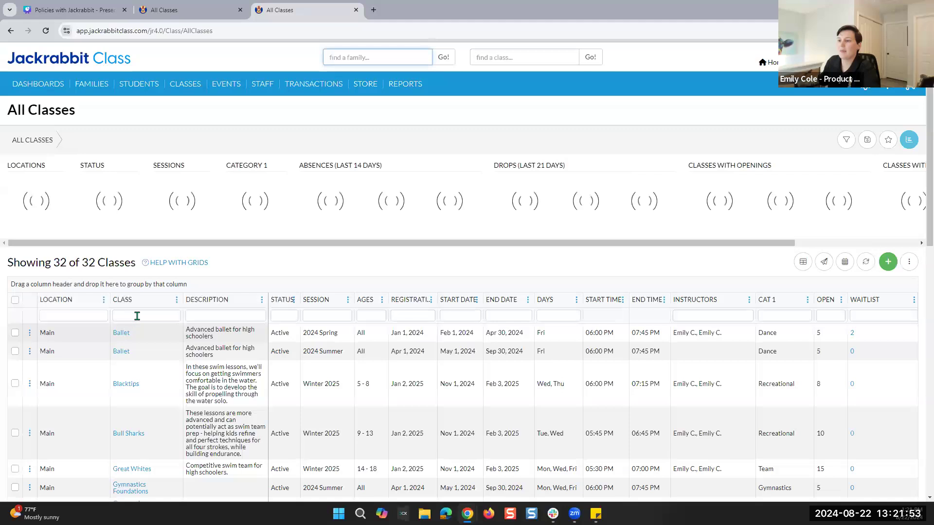
- Search the classes for "bull" and open the policy groups of the Bull Sharks class
{"action": "left_click", "coordinate": [505, 57]}
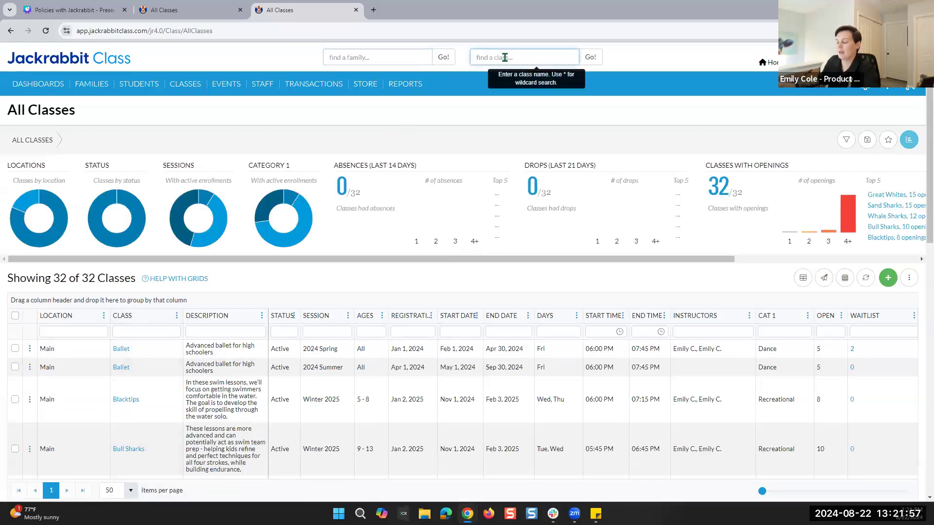
{"action": "type", "text": "bull"}
{"action": "key", "text": "Return"}
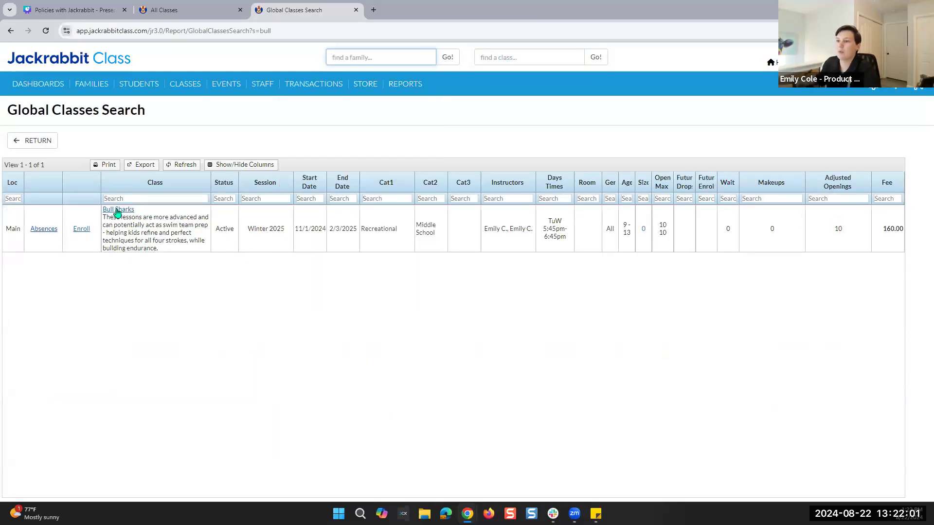
{"action": "left_click", "coordinate": [117, 210]}
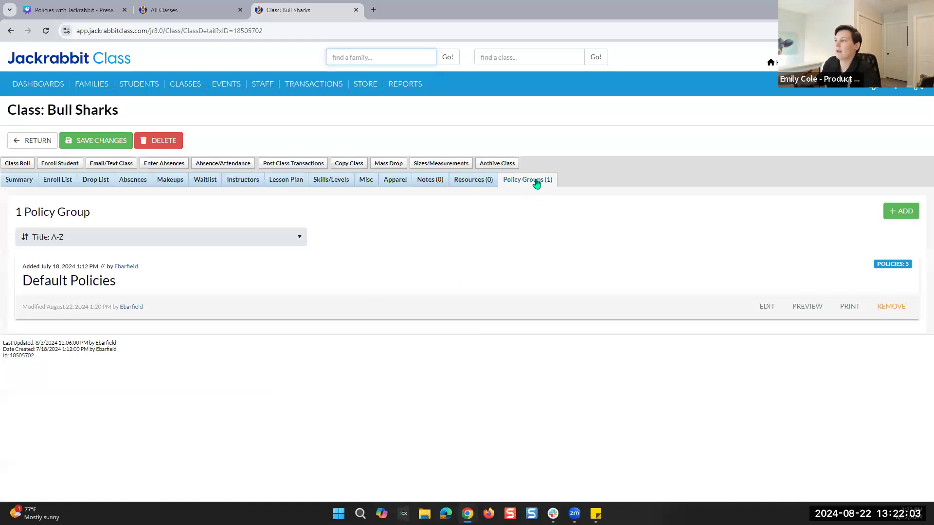
- Add the Competition Group policy group to the Bull Sharks class
{"action": "left_click", "coordinate": [900, 211]}
{"action": "left_click", "coordinate": [396, 254]}
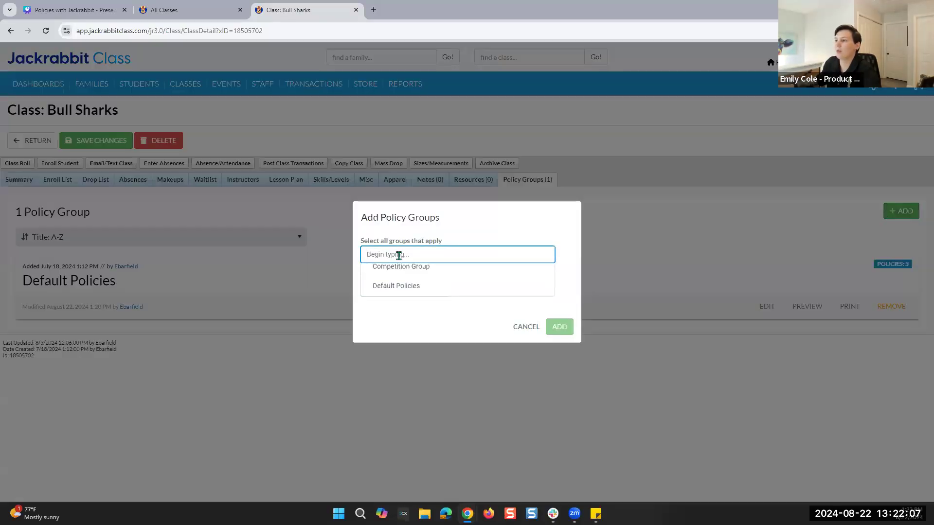
{"action": "left_click", "coordinate": [400, 279]}
{"action": "left_click", "coordinate": [558, 328]}
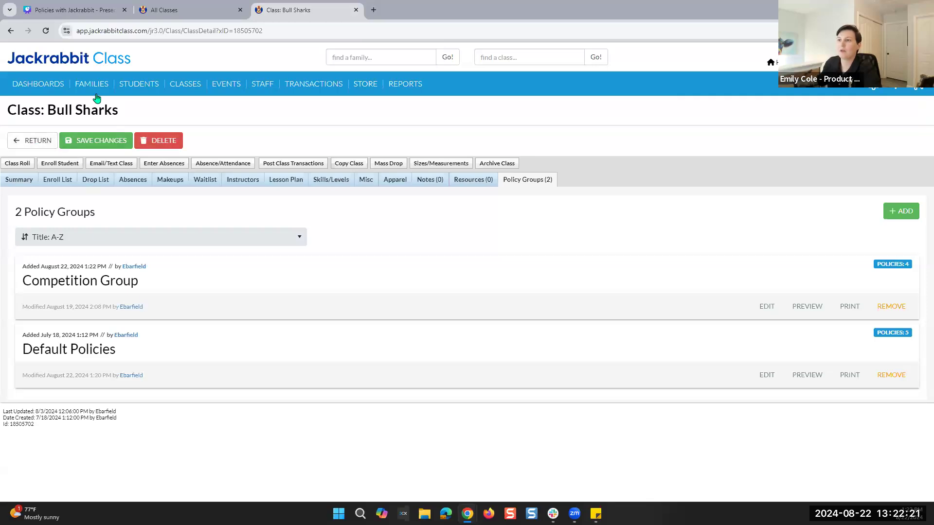
- Return to the list of all classes, open the form for adding policy groups to every listed class, and cancel it
{"action": "mouse_move", "coordinate": [139, 85]}
{"action": "mouse_move", "coordinate": [185, 85]}
{"action": "left_click", "coordinate": [198, 106]}
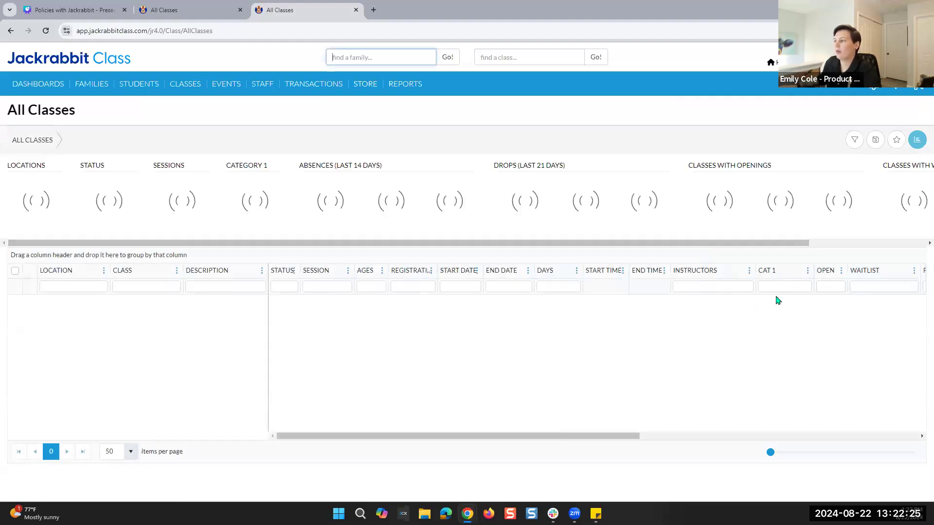
{"action": "left_click", "coordinate": [910, 278]}
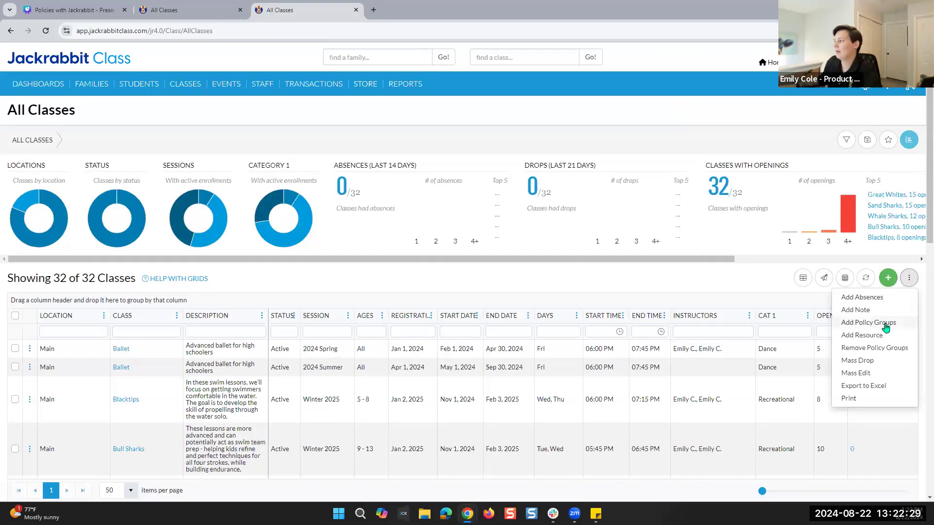
{"action": "left_click", "coordinate": [868, 323]}
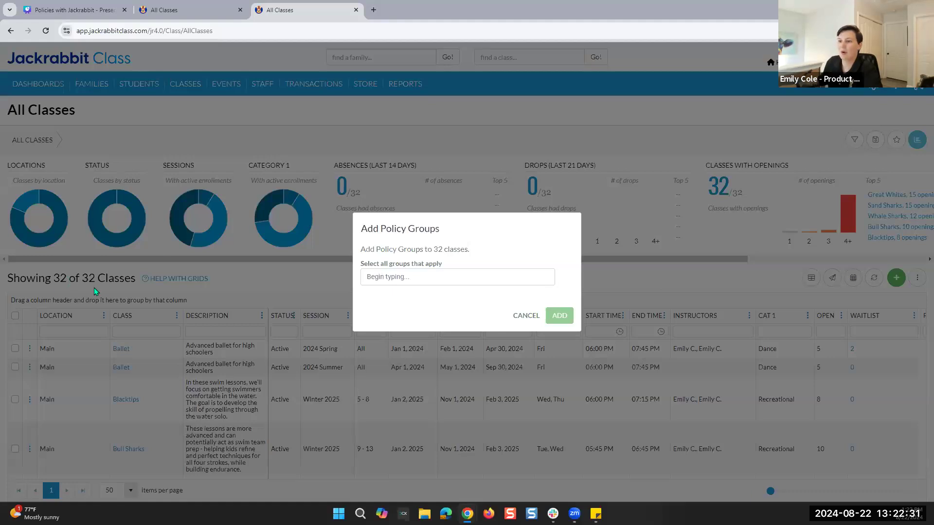
{"action": "left_click", "coordinate": [464, 279]}
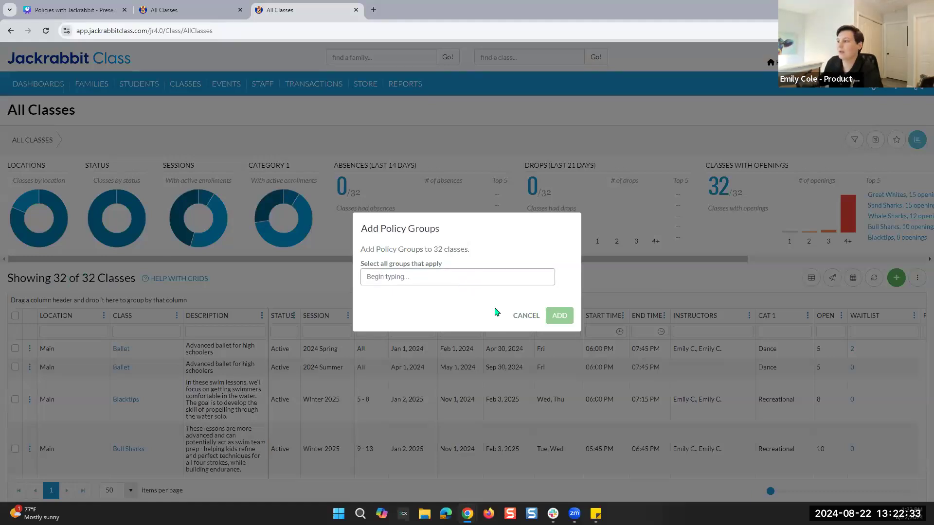
{"action": "left_click", "coordinate": [517, 316]}
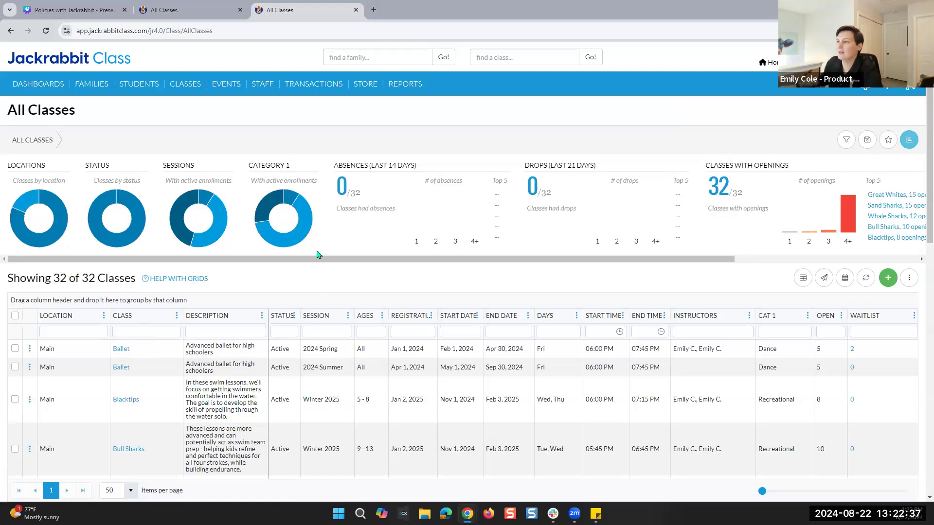
- Filter the class list to the Team category, fit the grid columns to check their policy groups, and clear the filter
{"action": "mouse_move", "coordinate": [272, 200]}
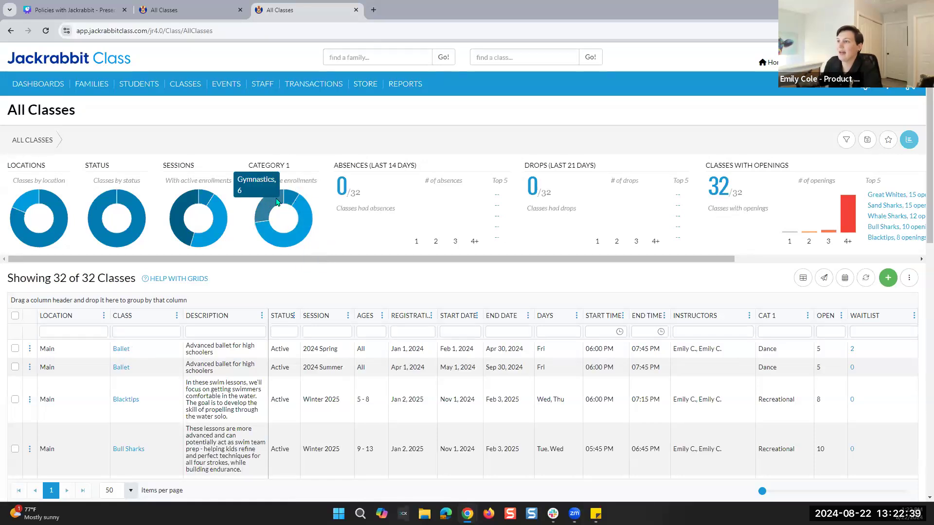
{"action": "left_click", "coordinate": [291, 201]}
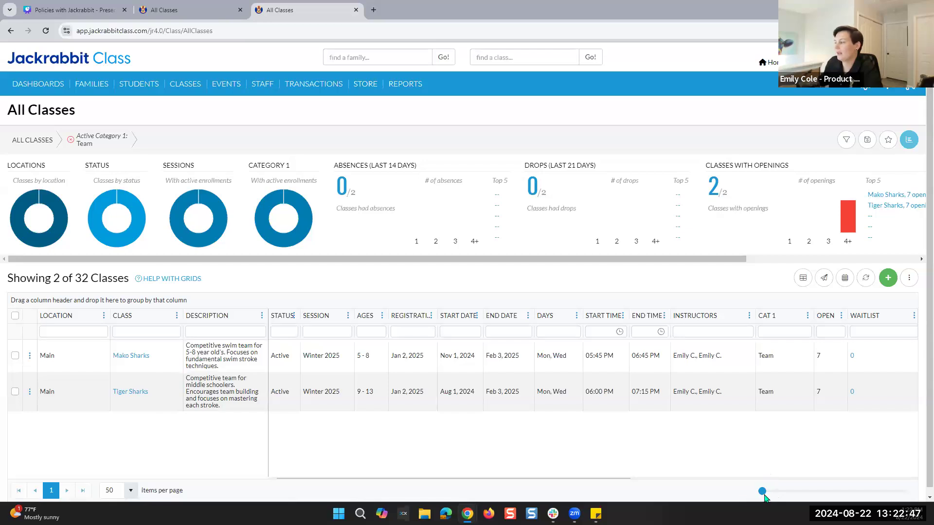
{"action": "left_click", "coordinate": [803, 279]}
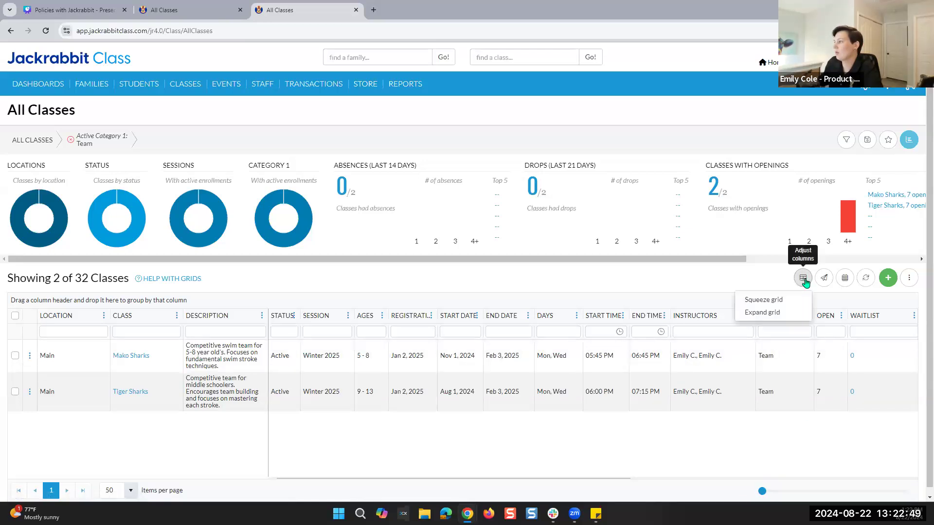
{"action": "left_click", "coordinate": [765, 311]}
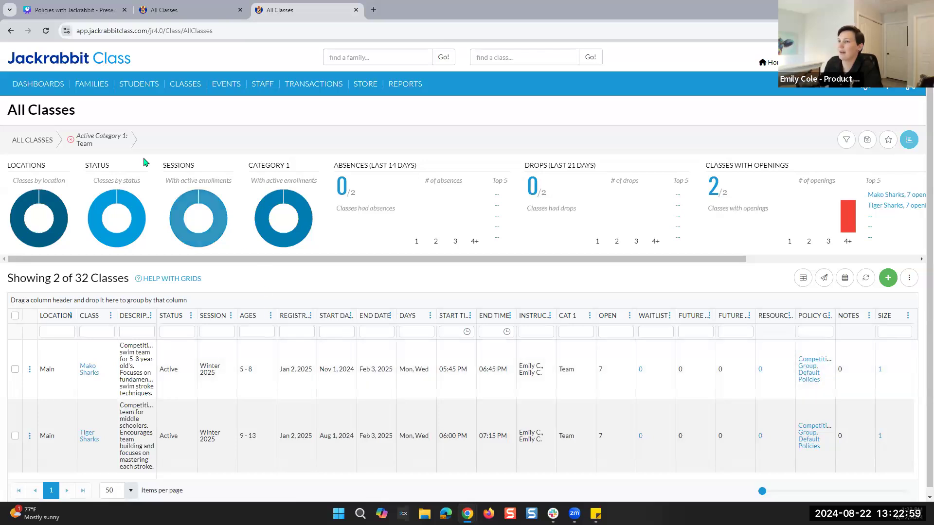
{"action": "left_click", "coordinate": [71, 139]}
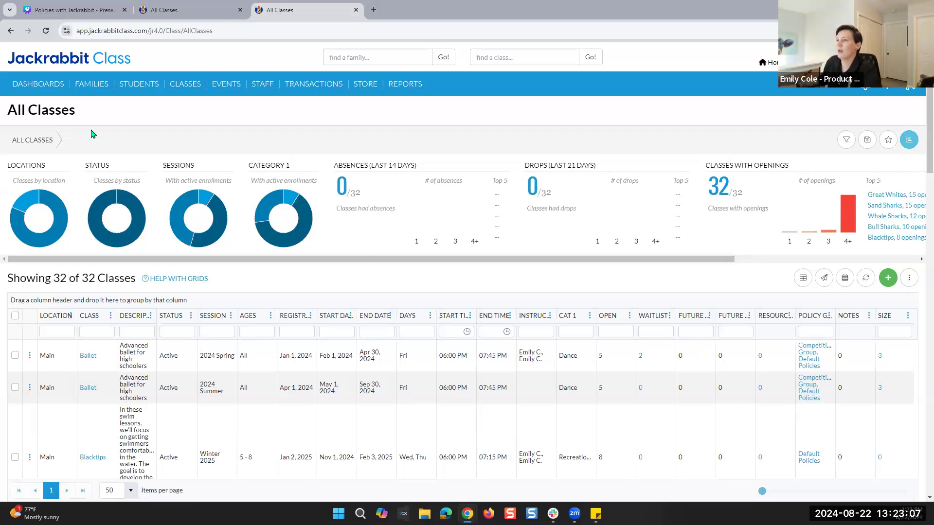
- Open the list of all families and review the active policies of the first listed family
{"action": "mouse_move", "coordinate": [92, 84]}
{"action": "left_click", "coordinate": [88, 108]}
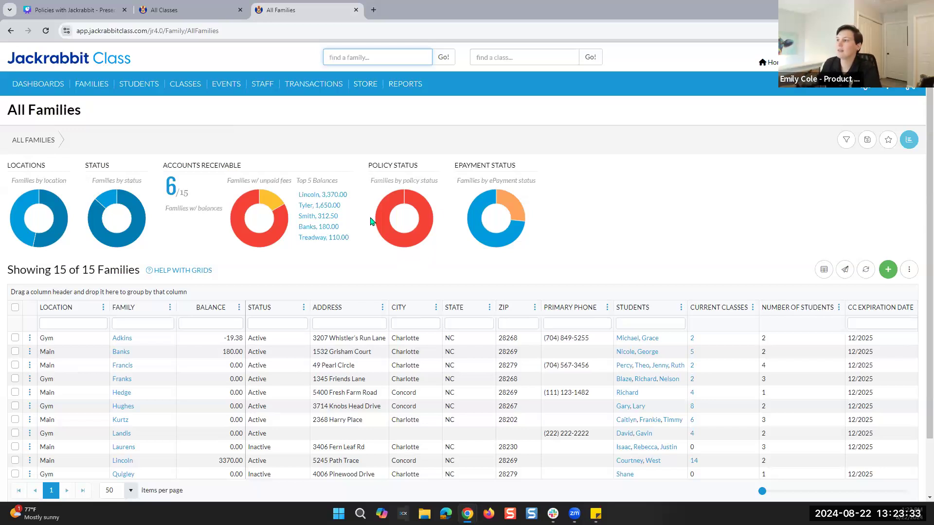
{"action": "mouse_move", "coordinate": [397, 231]}
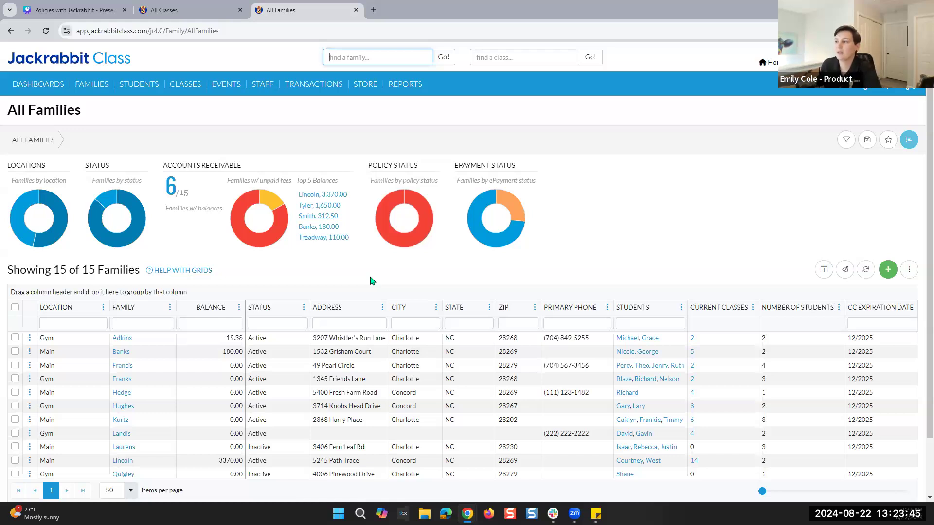
{"action": "left_click", "coordinate": [118, 344]}
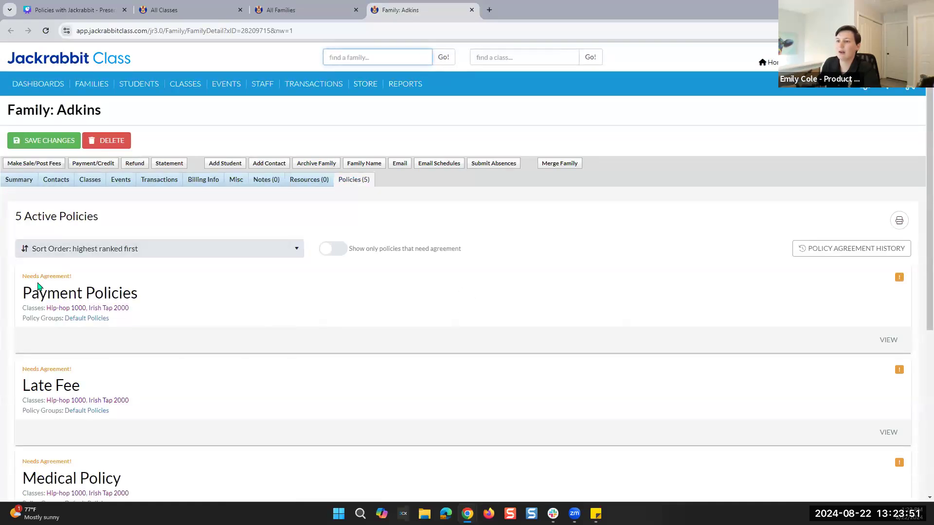
{"action": "scroll", "coordinate": [388, 328], "scroll_direction": "down", "scroll_amount": 5}
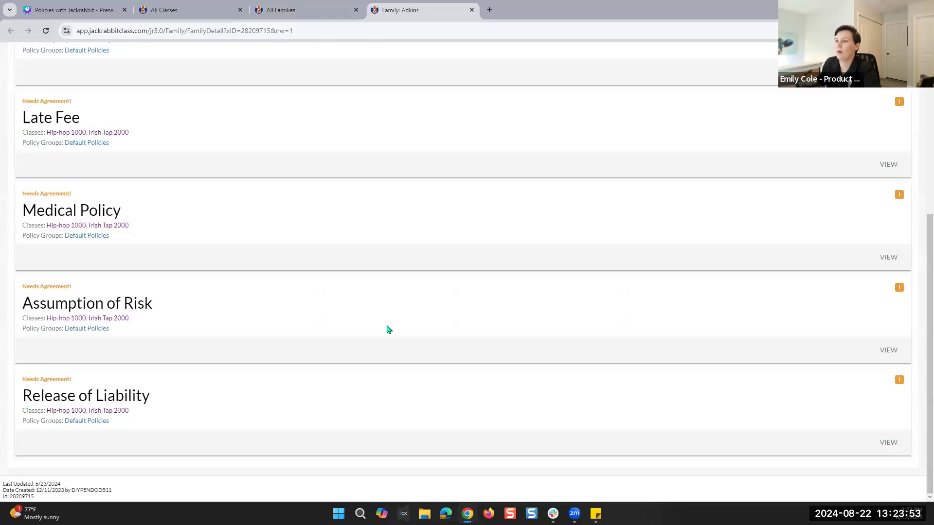
{"action": "scroll", "coordinate": [381, 340], "scroll_direction": "up", "scroll_amount": 5}
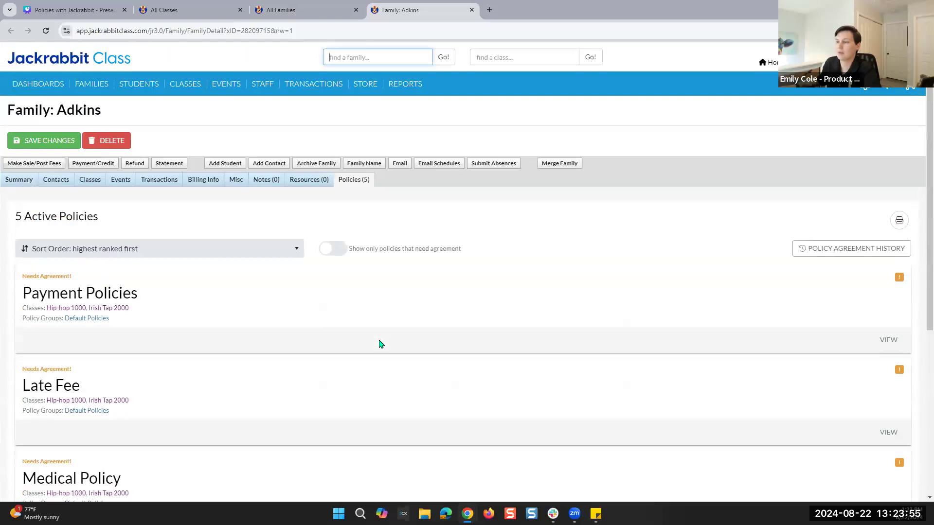
- Open the Parent Portal settings and launch the portal as the first listed family
{"action": "left_click", "coordinate": [865, 90]}
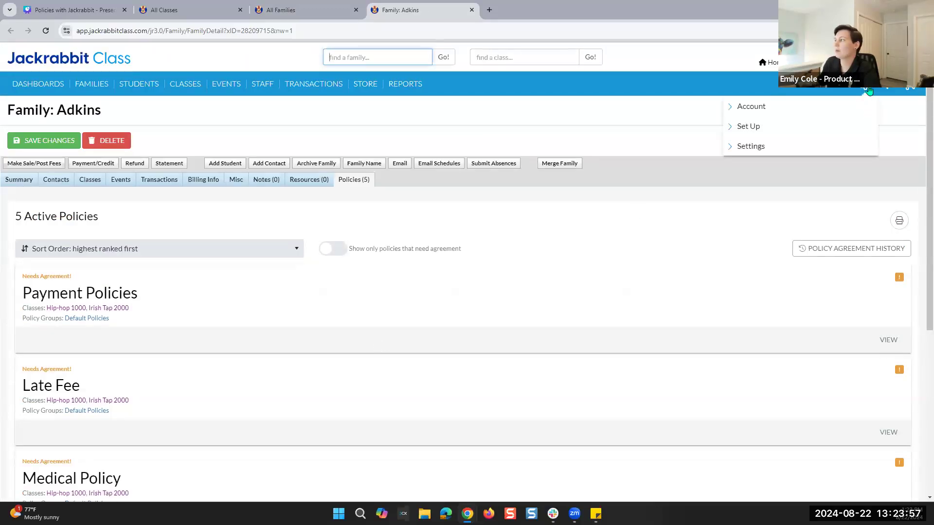
{"action": "left_click", "coordinate": [742, 152]}
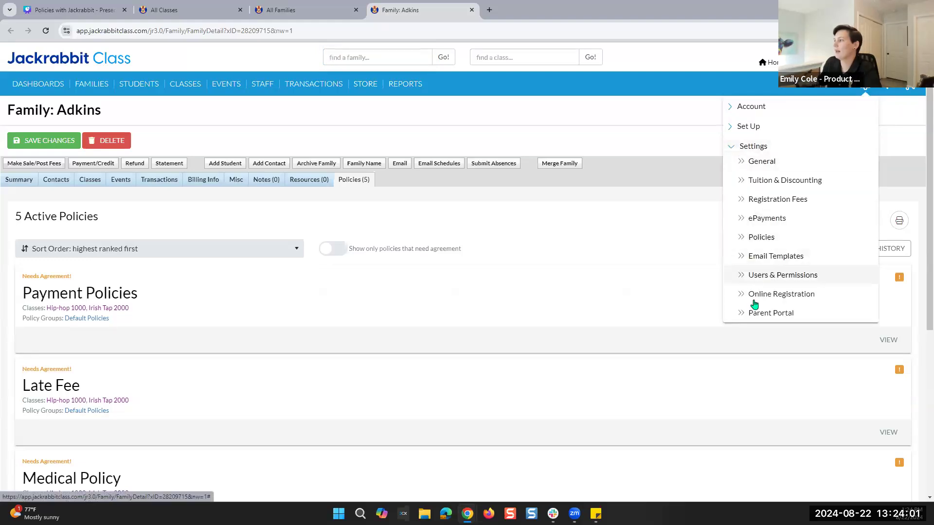
{"action": "left_click", "coordinate": [750, 313]}
{"action": "left_click", "coordinate": [19, 73]}
{"action": "left_click", "coordinate": [457, 240]}
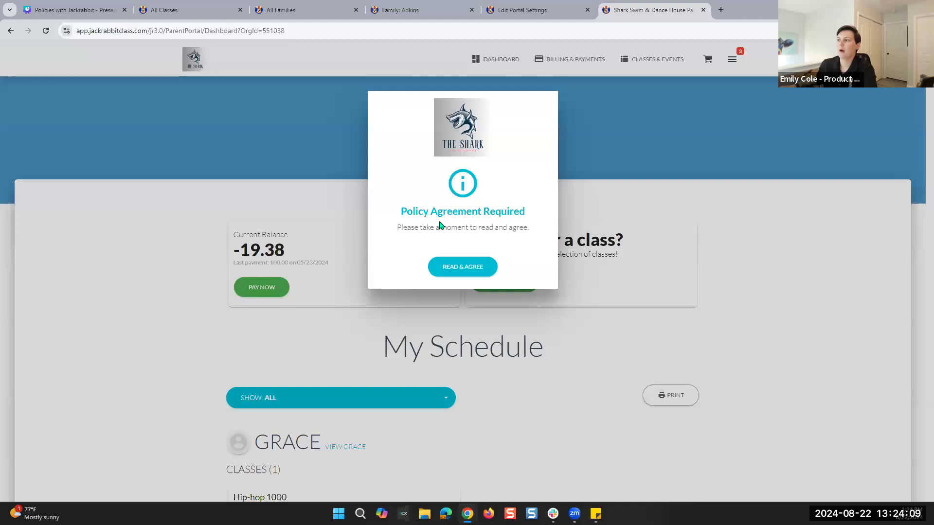
- Follow the policy agreement prompt to the account's policies and look through those needing agreement
{"action": "left_click", "coordinate": [462, 273]}
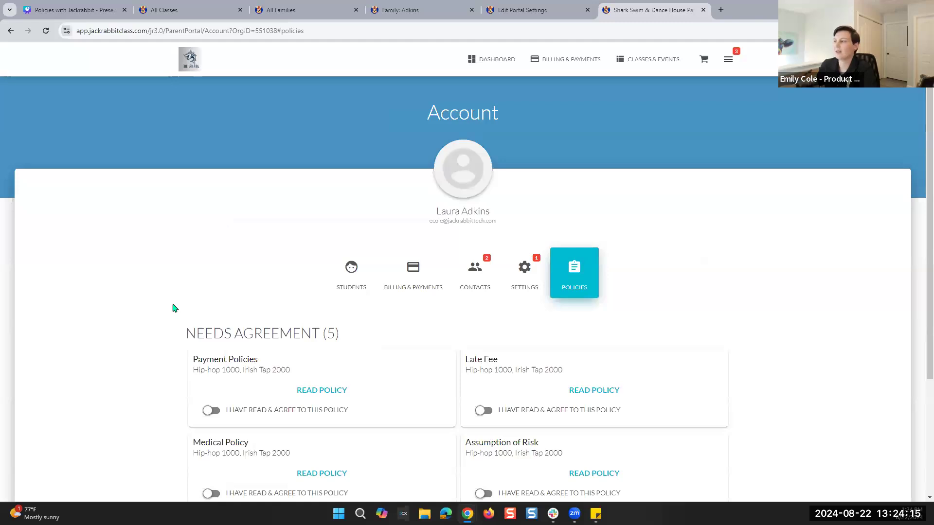
{"action": "left_click_drag", "start_coordinate": [430, 213], "coordinate": [510, 210]}
{"action": "left_click", "coordinate": [511, 212]}
{"action": "scroll", "coordinate": [136, 319], "scroll_direction": "down", "scroll_amount": 3}
{"action": "scroll", "coordinate": [184, 320], "scroll_direction": "up", "scroll_amount": 3}
{"action": "scroll", "coordinate": [184, 320], "scroll_direction": "down", "scroll_amount": 3}
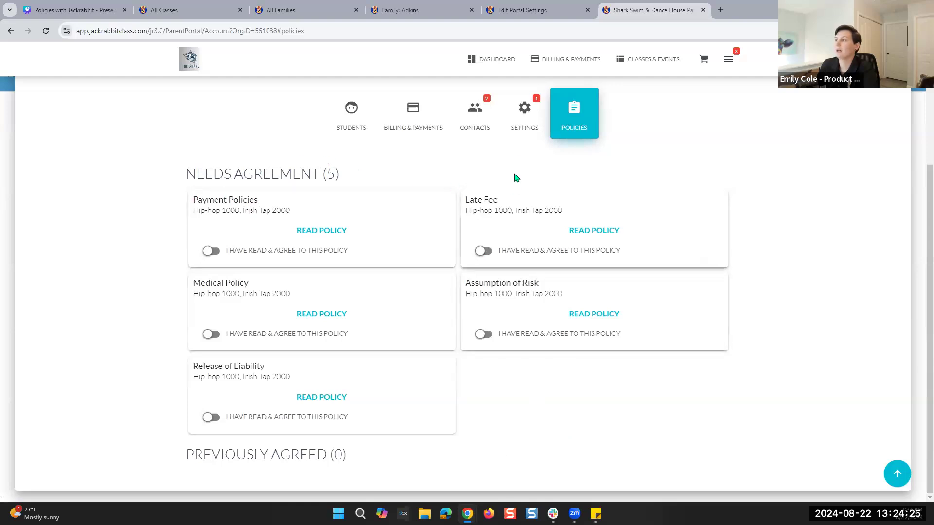
- Try to view Billing & Payments, and return to the policies through the agreement prompt
{"action": "left_click", "coordinate": [410, 116]}
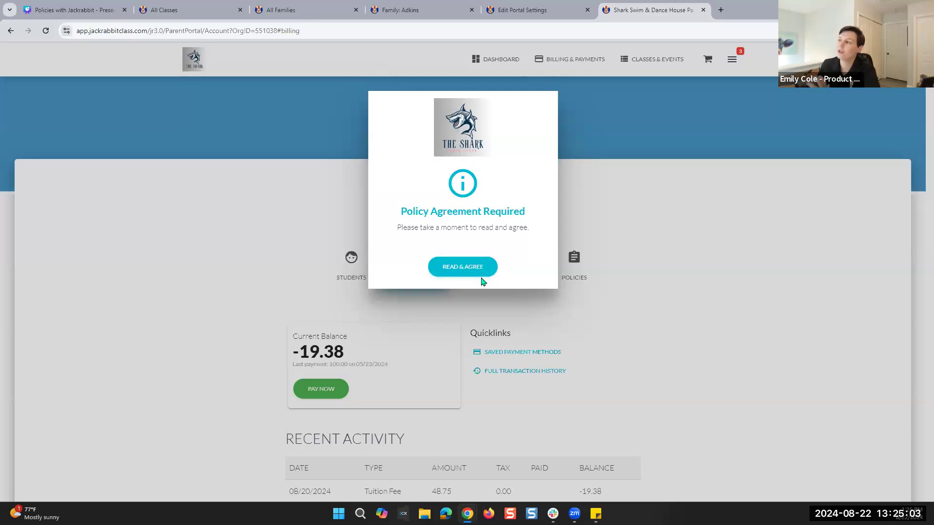
{"action": "left_click_drag", "start_coordinate": [431, 208], "coordinate": [531, 214]}
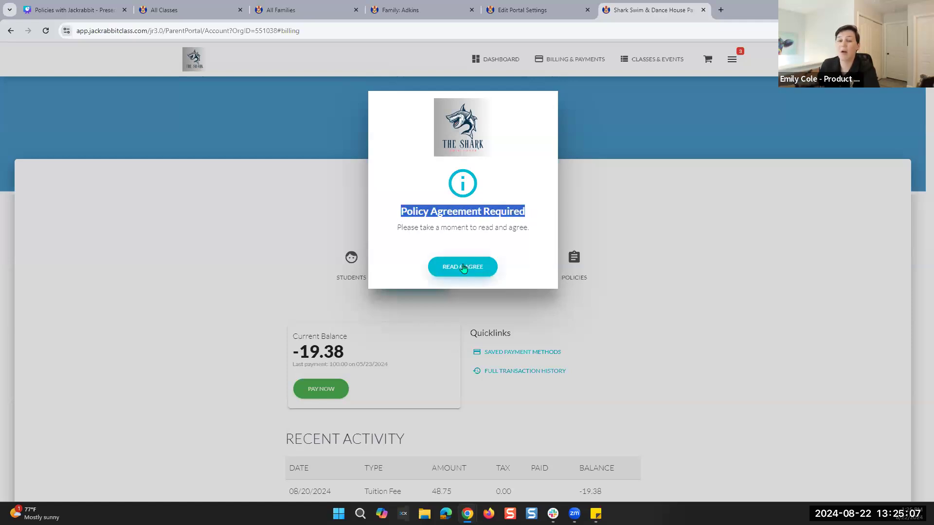
{"action": "left_click", "coordinate": [501, 240]}
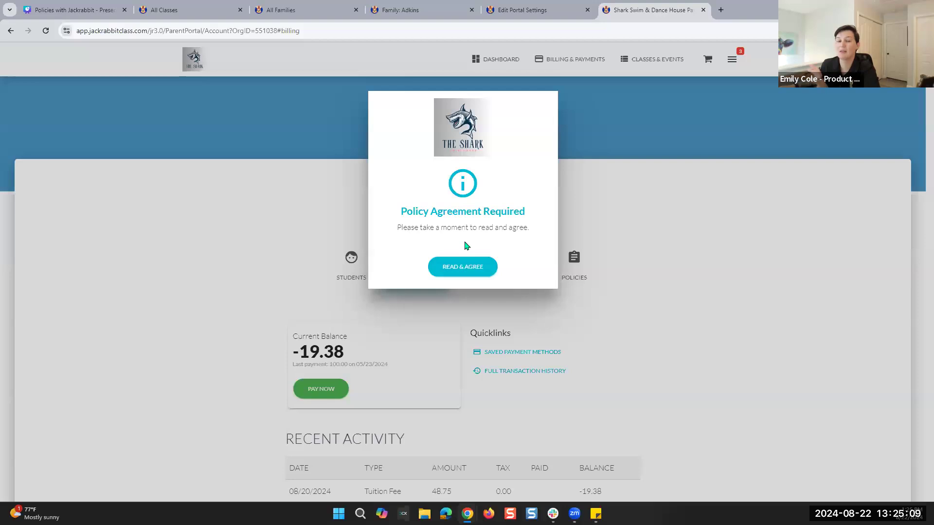
{"action": "left_click", "coordinate": [459, 268]}
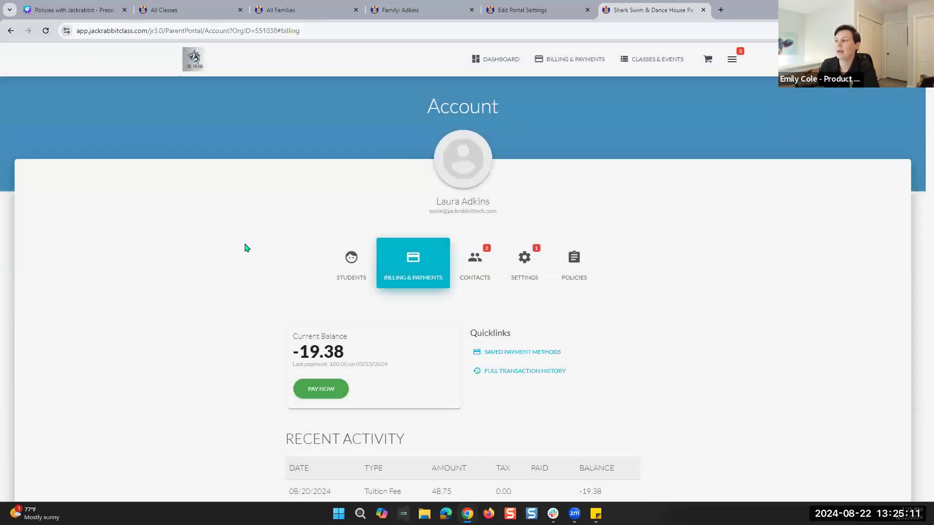
- Agree to the Payment Policies, Late Fee, Medical Policy, Assumption of Risk and Release of Liability policies, reading the Late Fee text before accepting it
{"action": "left_click", "coordinate": [209, 256]}
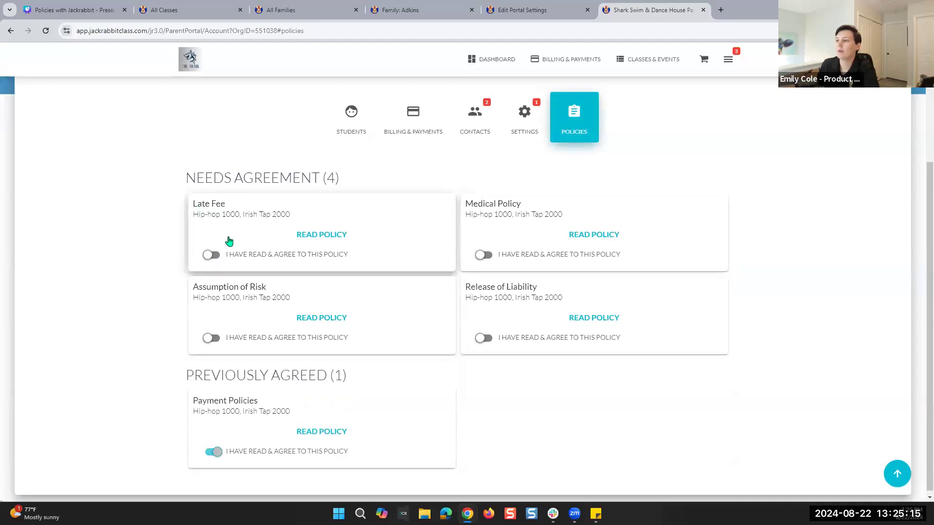
{"action": "left_click", "coordinate": [314, 235]}
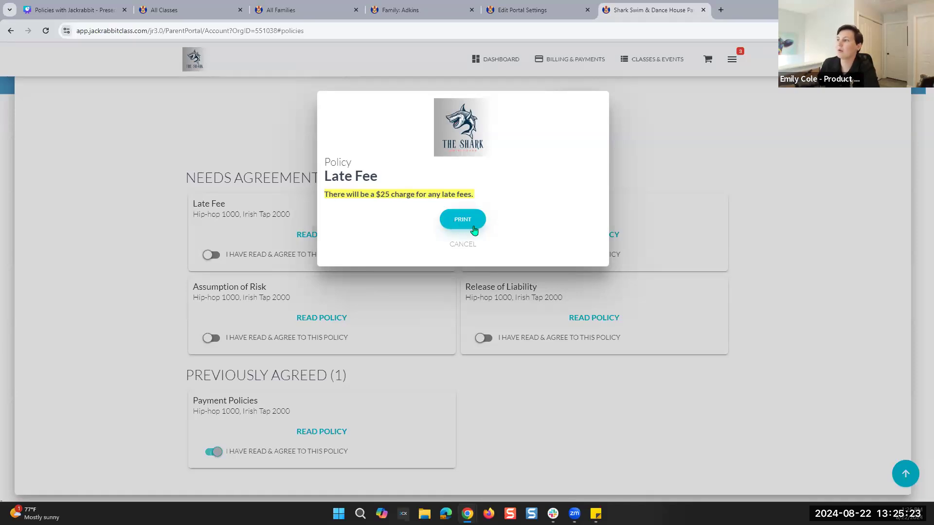
{"action": "left_click", "coordinate": [459, 245]}
{"action": "left_click", "coordinate": [211, 255]}
{"action": "left_click", "coordinate": [210, 255]}
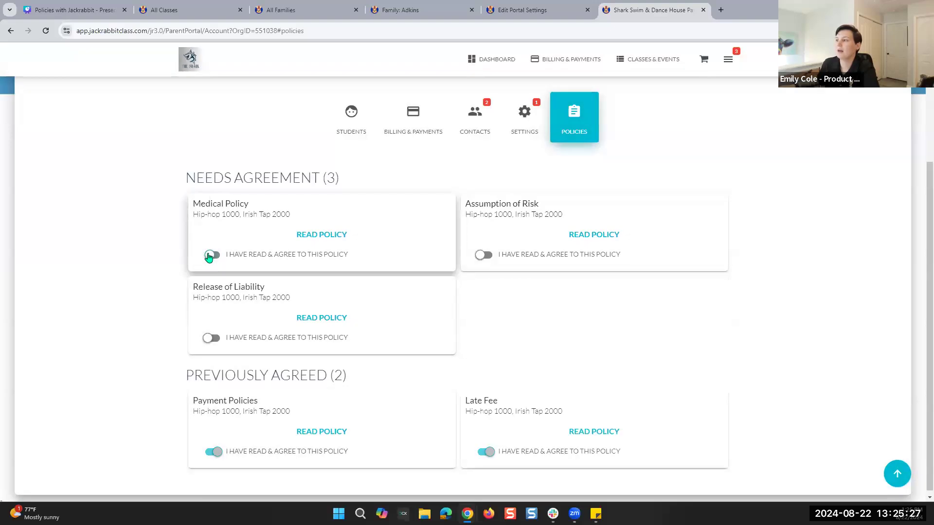
{"action": "left_click", "coordinate": [210, 255]}
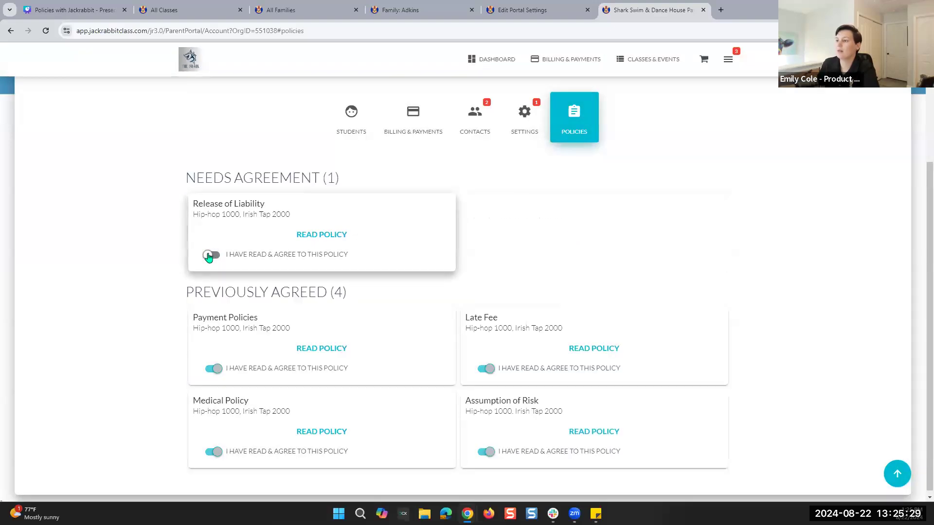
{"action": "left_click", "coordinate": [210, 255]}
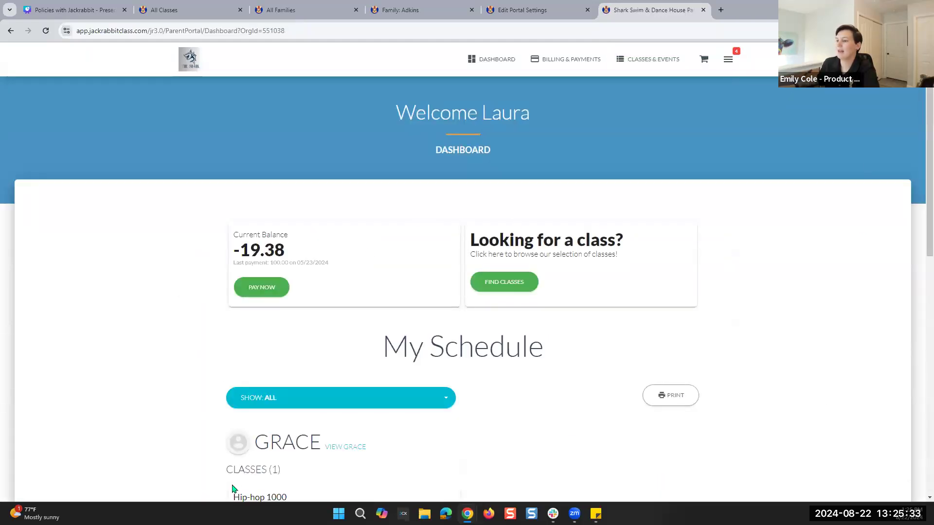
- View the account's Billing & Payments page and look through its recent activity
{"action": "left_click", "coordinate": [567, 63]}
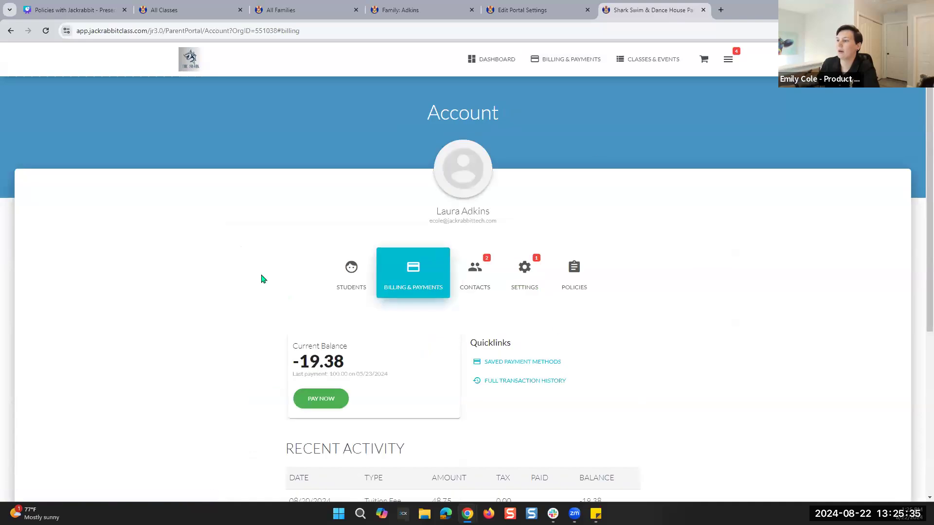
{"action": "scroll", "coordinate": [627, 383], "scroll_direction": "down", "scroll_amount": 5}
{"action": "scroll", "coordinate": [625, 394], "scroll_direction": "up", "scroll_amount": 5}
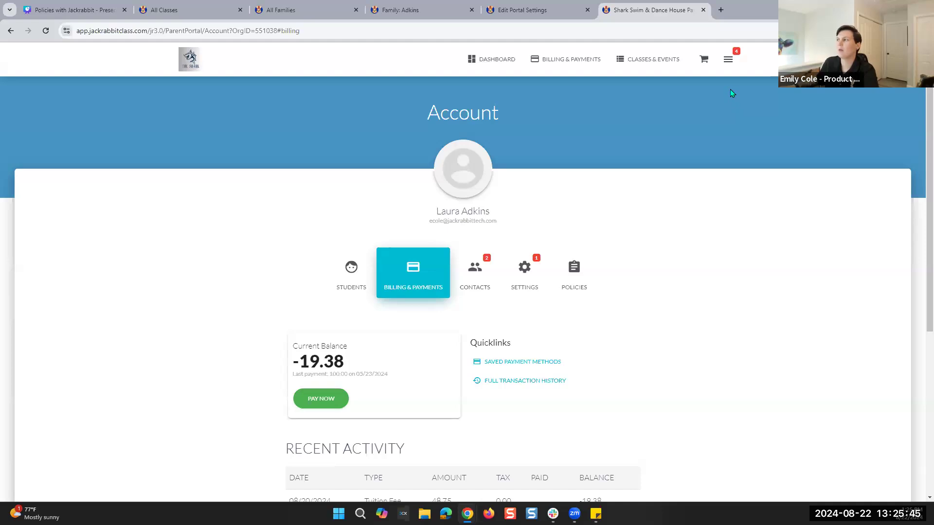
- Open the portal messages and read the Agreement message dated 08/22/2024
{"action": "left_click", "coordinate": [727, 64]}
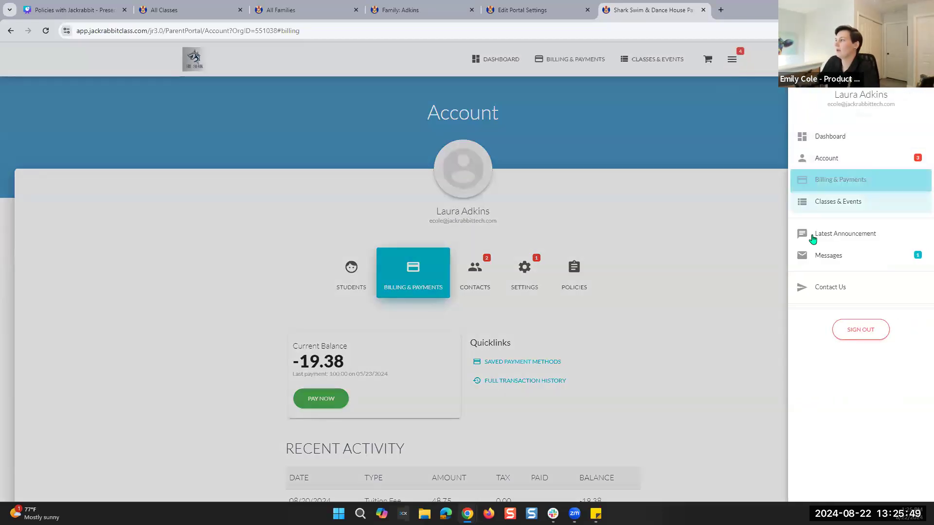
{"action": "left_click", "coordinate": [827, 257]}
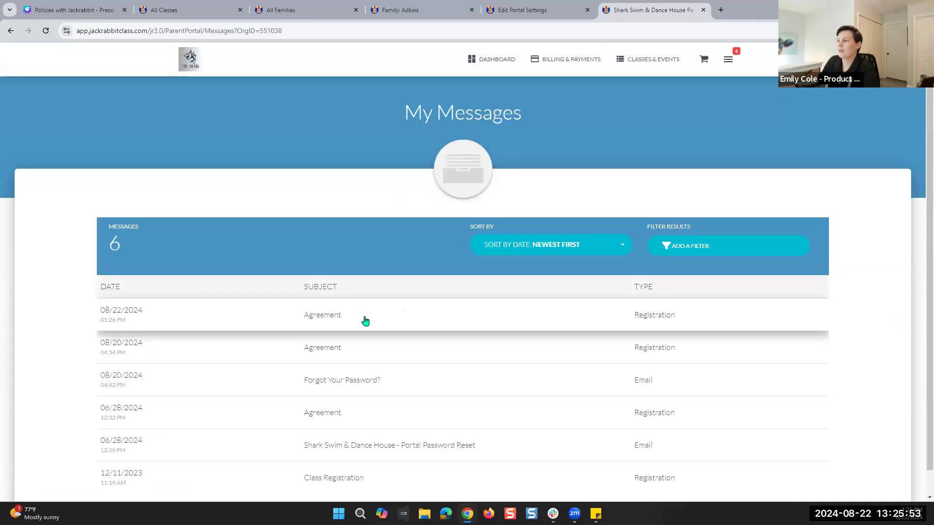
{"action": "left_click", "coordinate": [312, 319]}
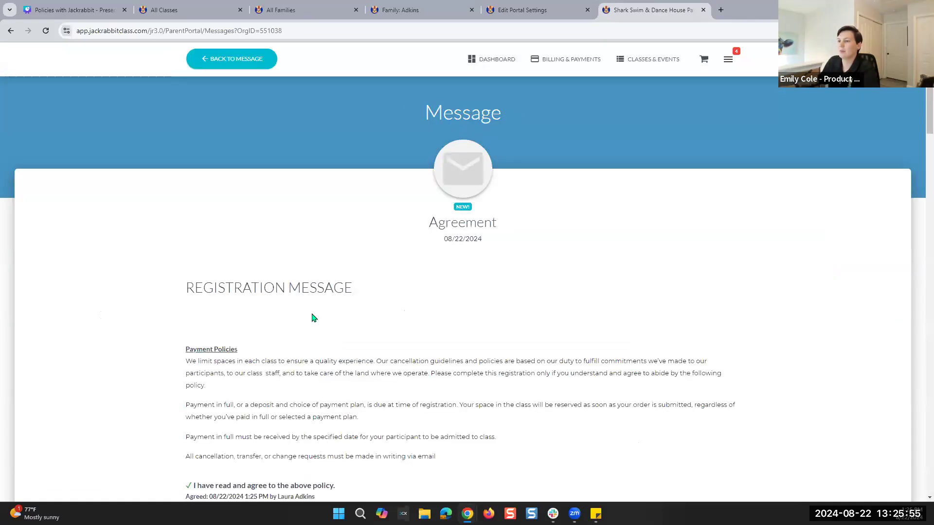
{"action": "scroll", "coordinate": [236, 334], "scroll_direction": "down", "scroll_amount": 4}
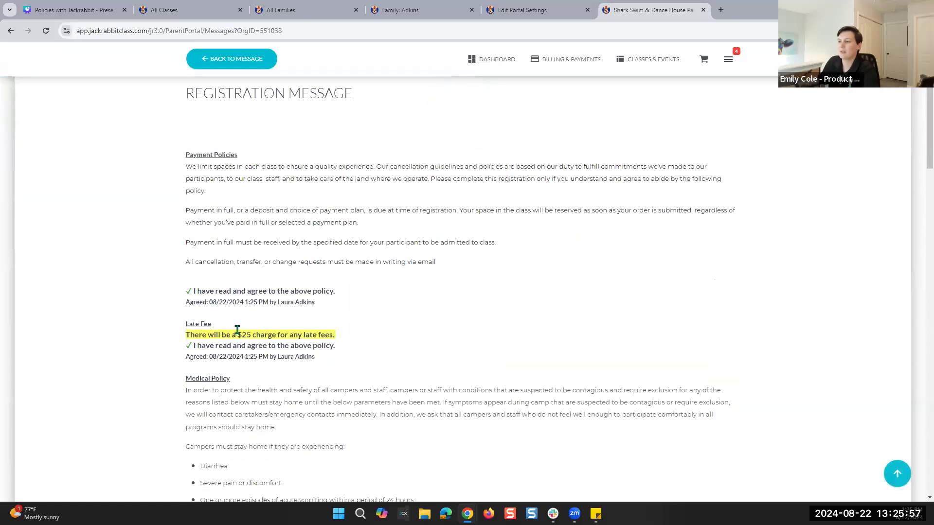
- Read through the Agreement message's policies and their agreement records, and return to the message list
{"action": "scroll", "coordinate": [233, 311], "scroll_direction": "up", "scroll_amount": 2}
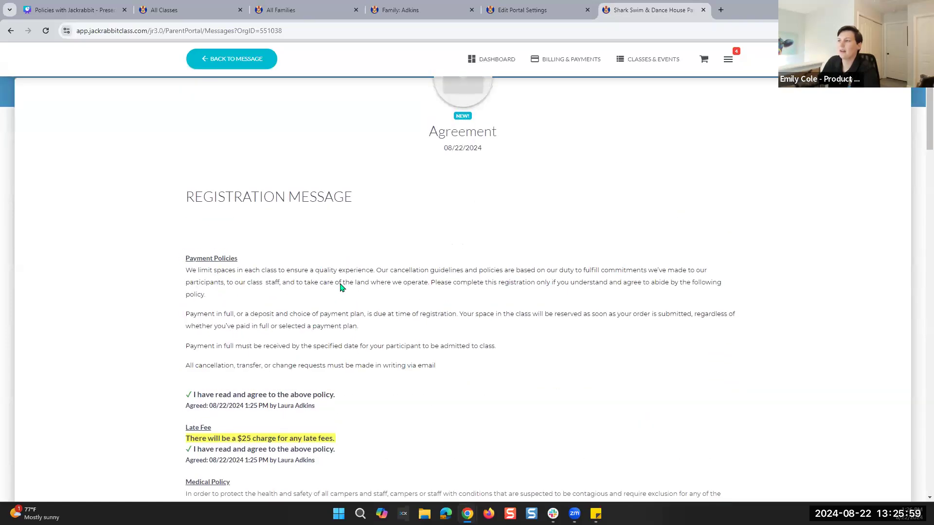
{"action": "scroll", "coordinate": [339, 286], "scroll_direction": "up", "scroll_amount": 2}
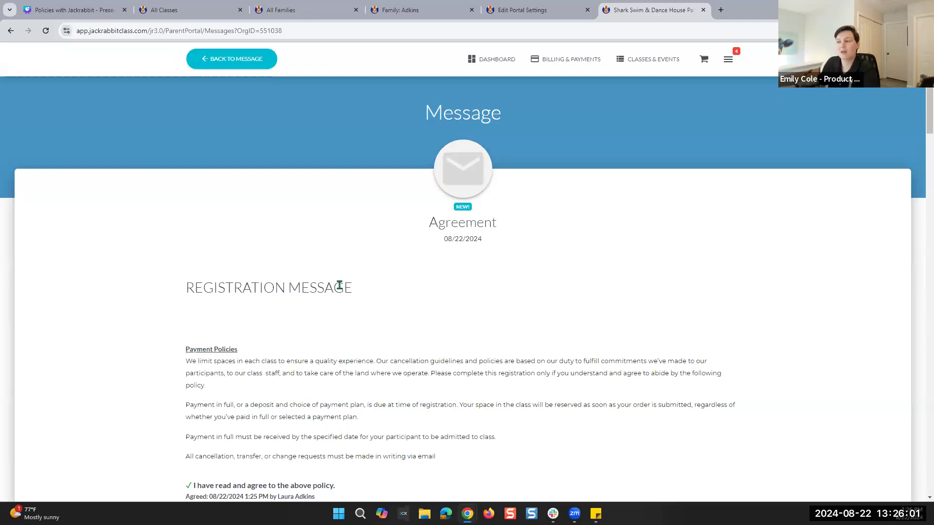
{"action": "scroll", "coordinate": [341, 303], "scroll_direction": "down", "scroll_amount": 2}
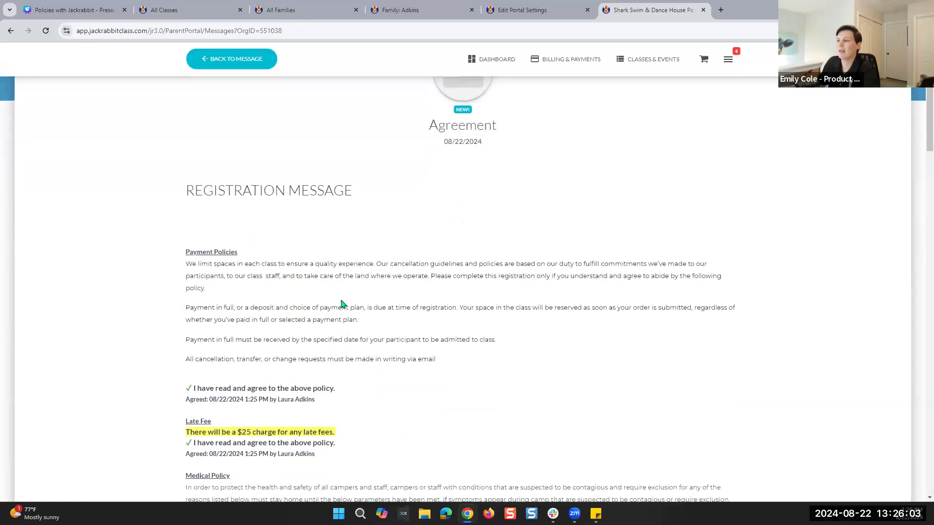
{"action": "scroll", "coordinate": [341, 304], "scroll_direction": "up", "scroll_amount": 2}
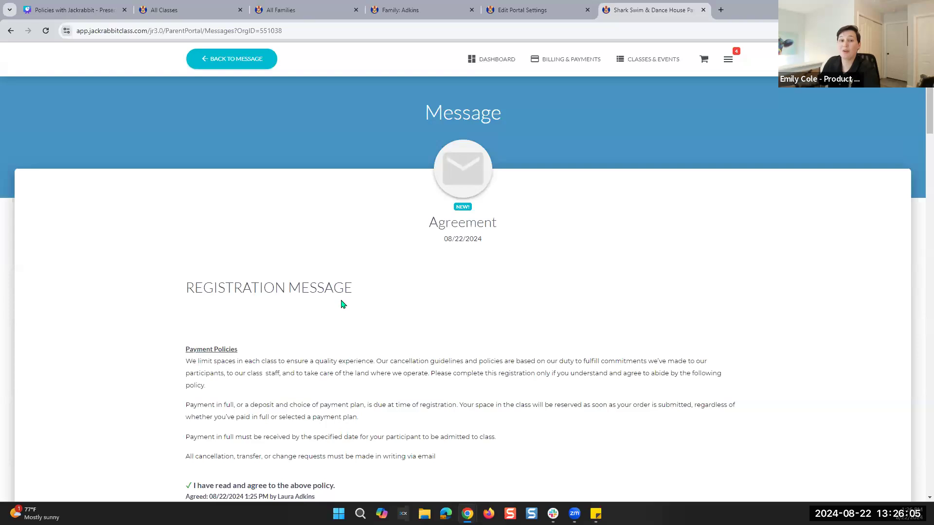
{"action": "scroll", "coordinate": [341, 307], "scroll_direction": "down", "scroll_amount": 2}
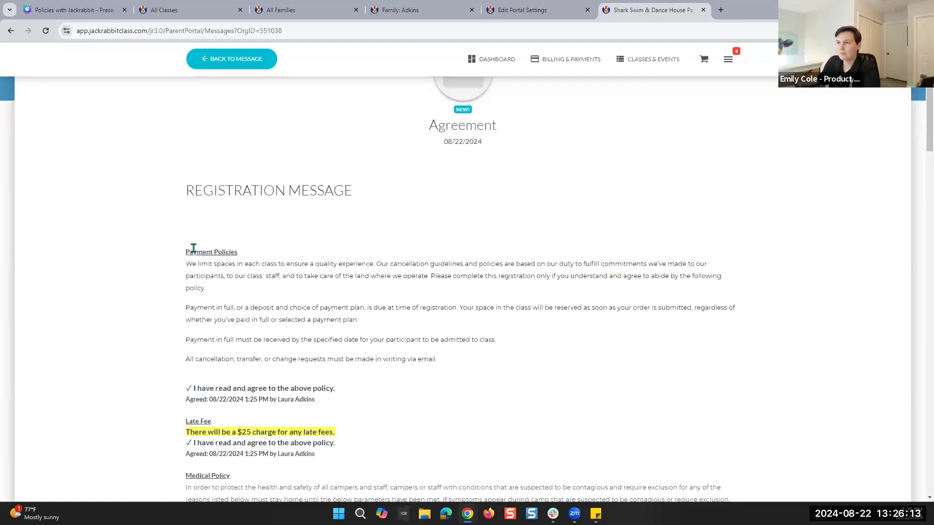
{"action": "scroll", "coordinate": [202, 311], "scroll_direction": "down", "scroll_amount": 3}
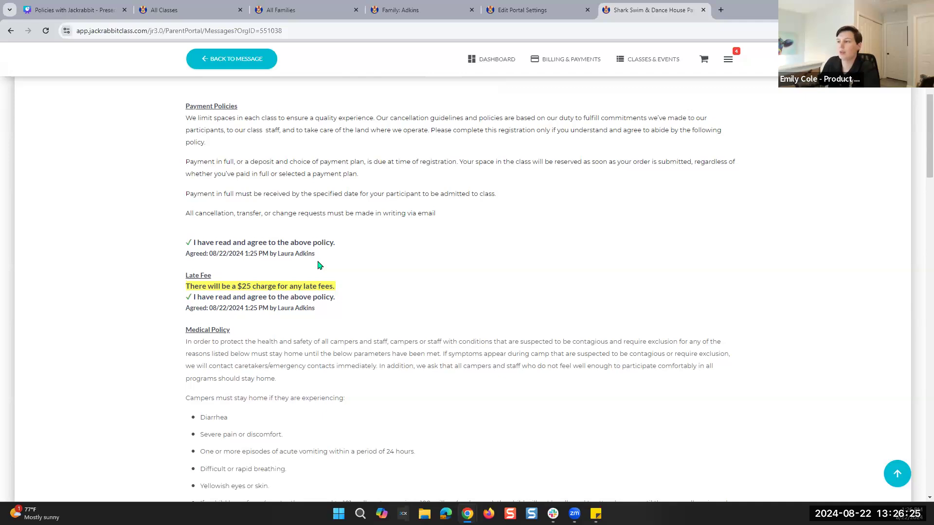
{"action": "scroll", "coordinate": [316, 275], "scroll_direction": "down", "scroll_amount": 15}
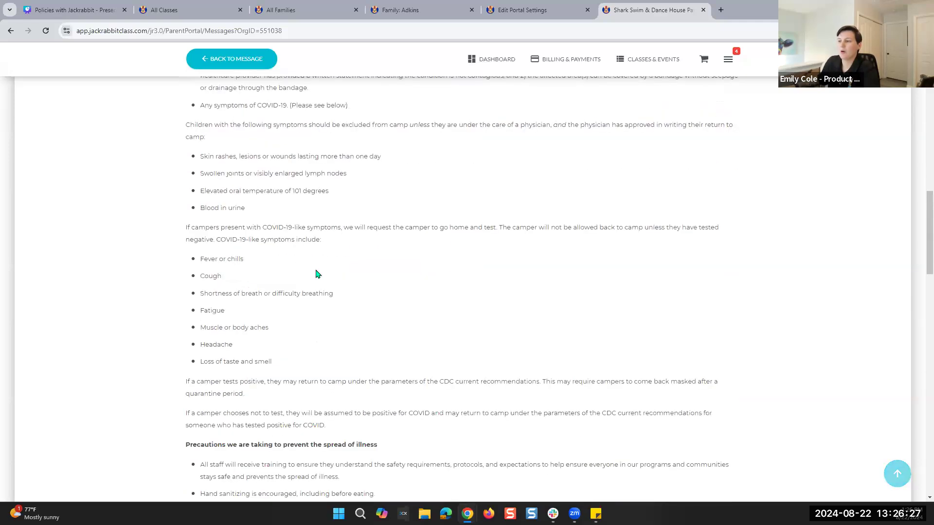
{"action": "scroll", "coordinate": [316, 275], "scroll_direction": "down", "scroll_amount": 15}
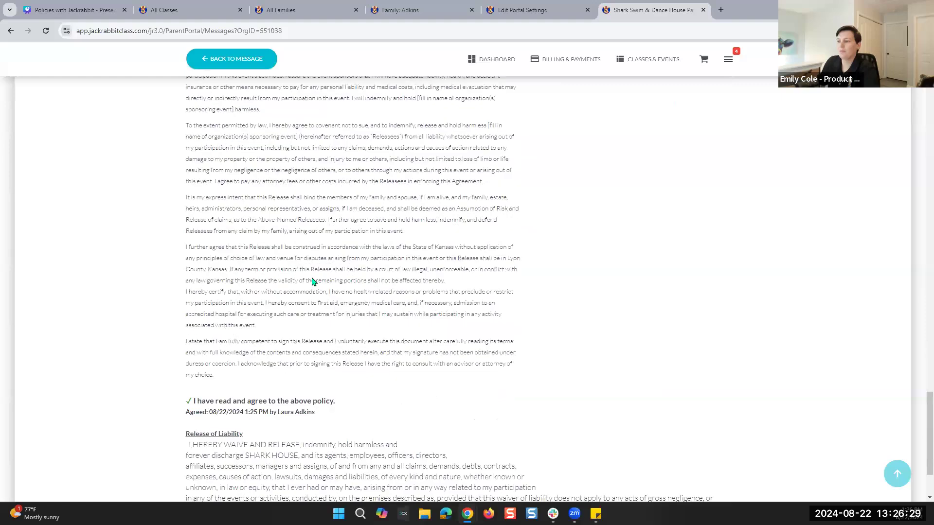
{"action": "scroll", "coordinate": [299, 292], "scroll_direction": "up", "scroll_amount": 10}
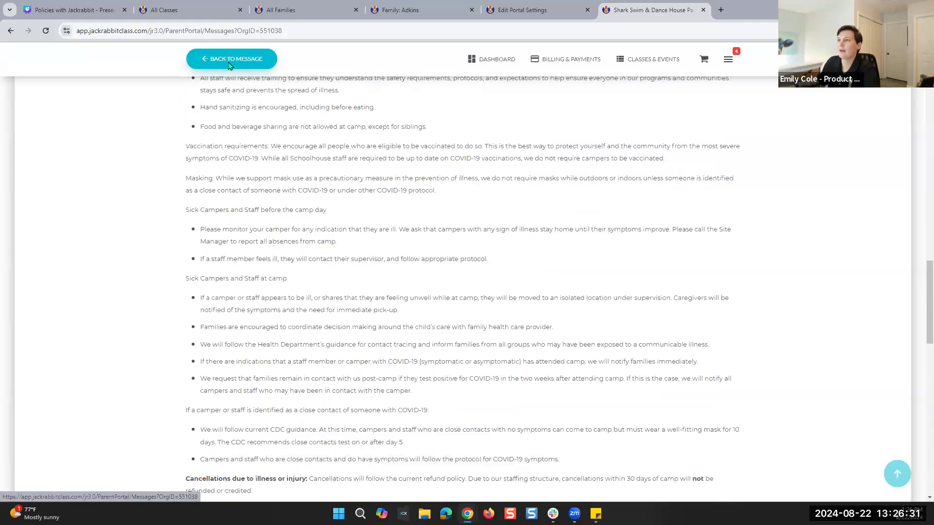
{"action": "left_click", "coordinate": [231, 58]}
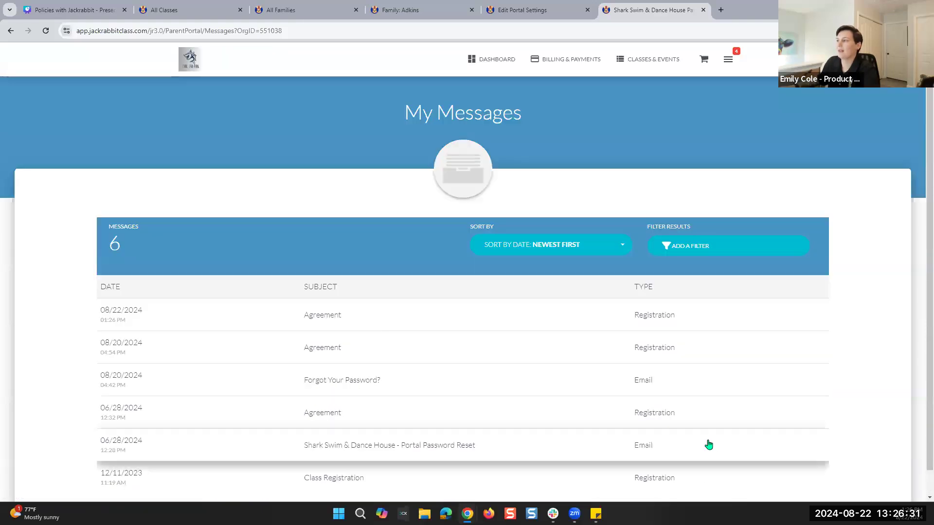
- View the policies in the portal account and open the Payment Policies text, closing it after reading
{"action": "left_click", "coordinate": [728, 63]}
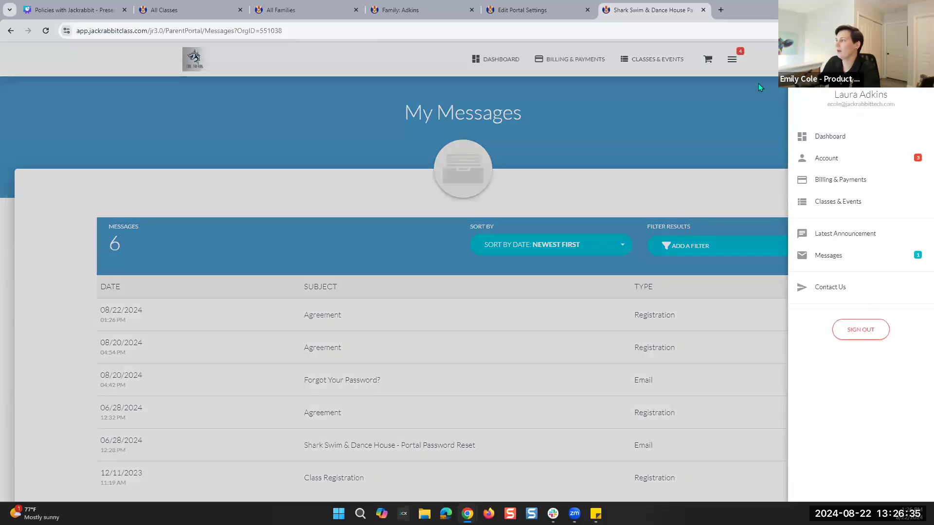
{"action": "left_click", "coordinate": [824, 157]}
{"action": "left_click", "coordinate": [574, 276]}
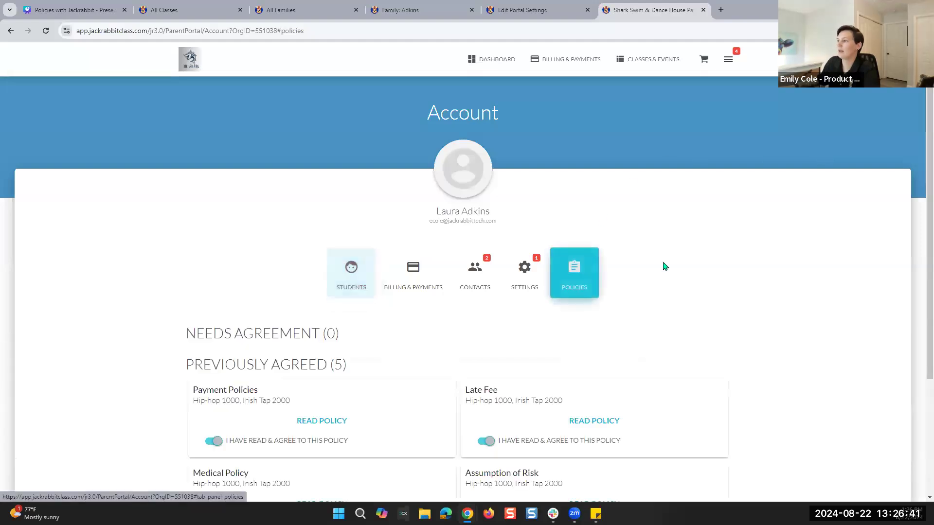
{"action": "scroll", "coordinate": [192, 328], "scroll_direction": "down", "scroll_amount": 3}
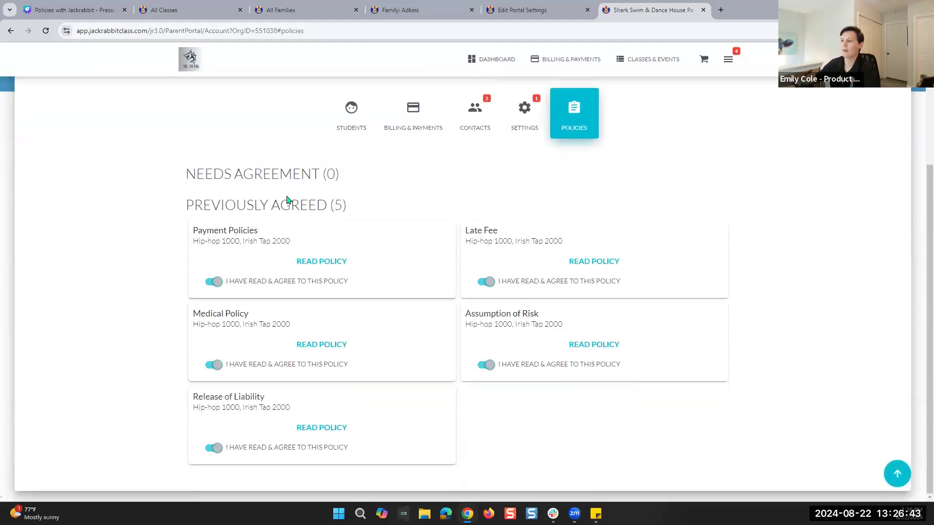
{"action": "left_click", "coordinate": [308, 266]}
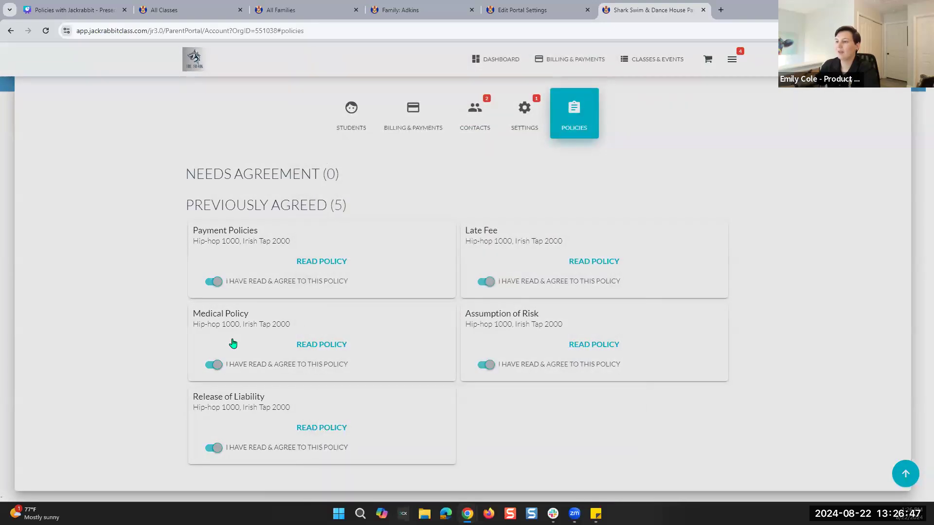
{"action": "left_click", "coordinate": [463, 449]}
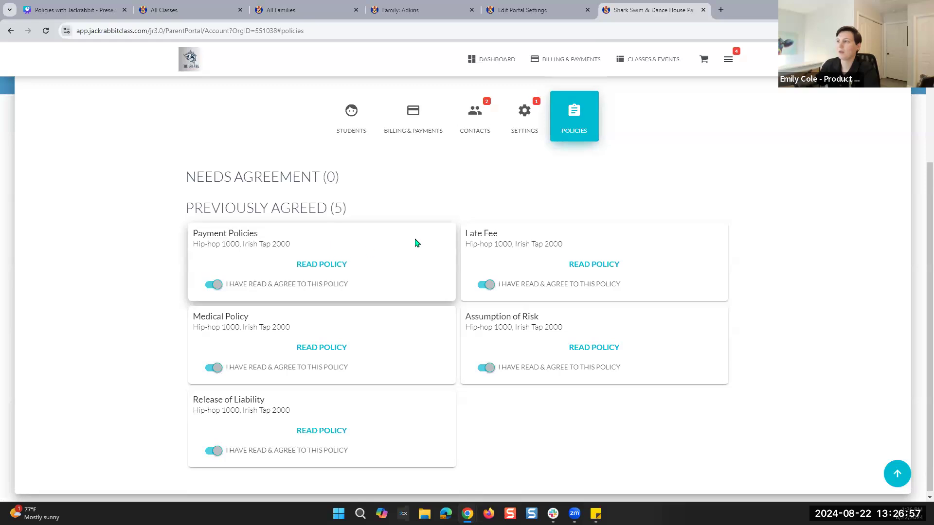
{"action": "scroll", "coordinate": [416, 243], "scroll_direction": "up", "scroll_amount": 3}
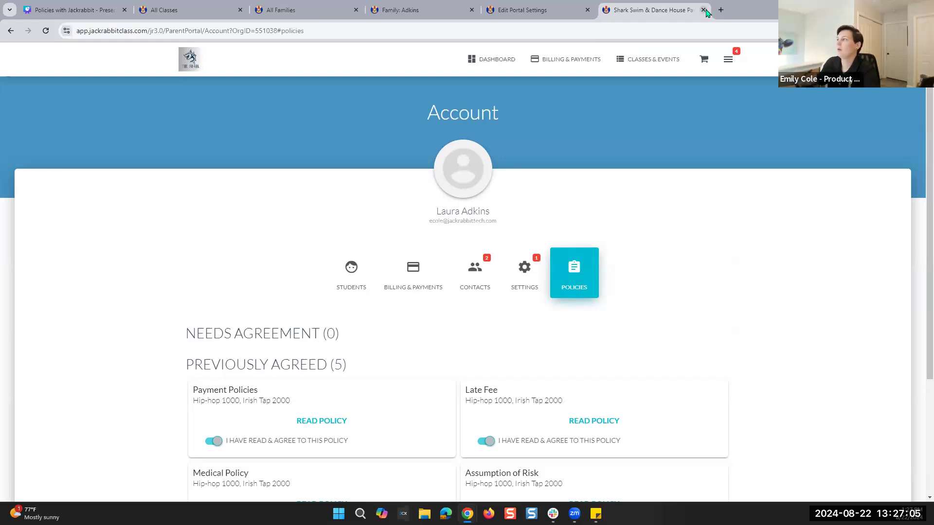
- Sign out of the Parent Portal and close the portal and portal settings pages to return to the family's record
{"action": "left_click", "coordinate": [728, 59]}
{"action": "left_click", "coordinate": [871, 336]}
{"action": "left_click", "coordinate": [703, 10]}
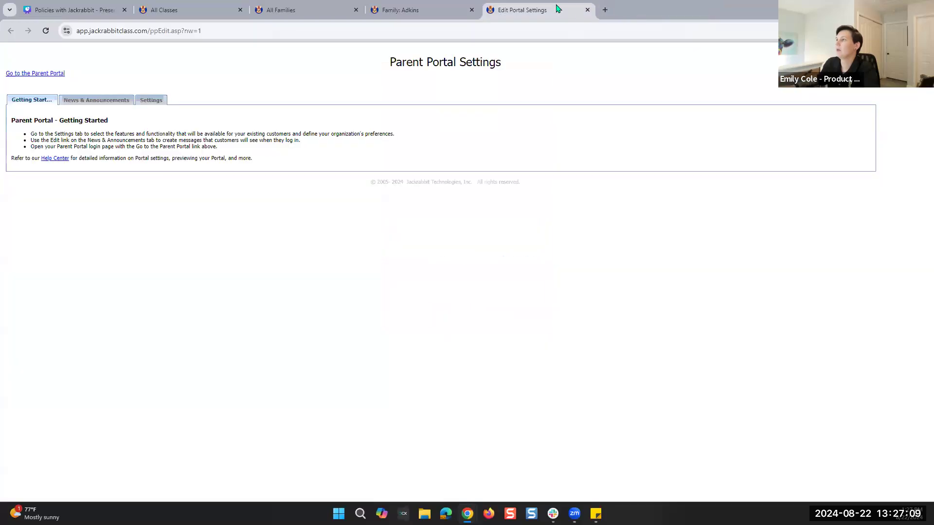
{"action": "left_click", "coordinate": [587, 9]}
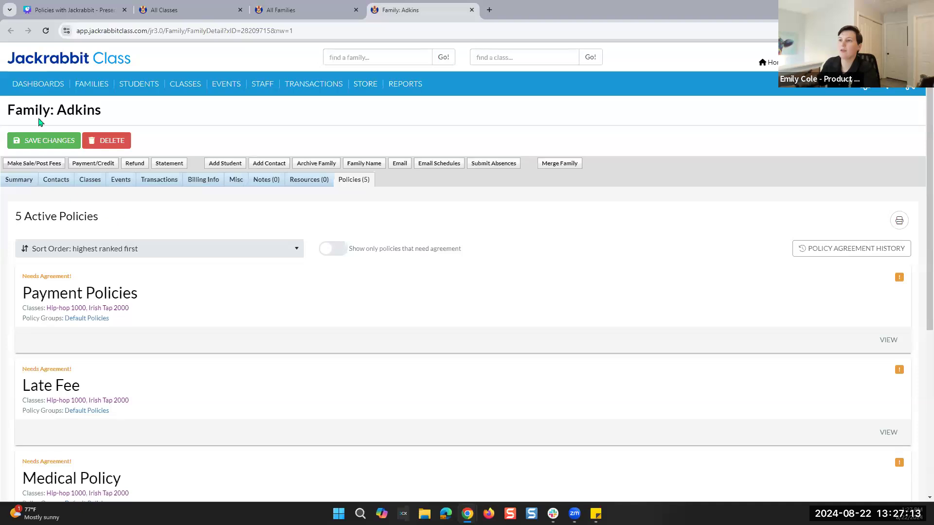
- Reload the family's record, review its policies' agreement details, and temporarily show only policies that need agreement
{"action": "left_click", "coordinate": [45, 31]}
{"action": "mouse_move", "coordinate": [69, 100]}
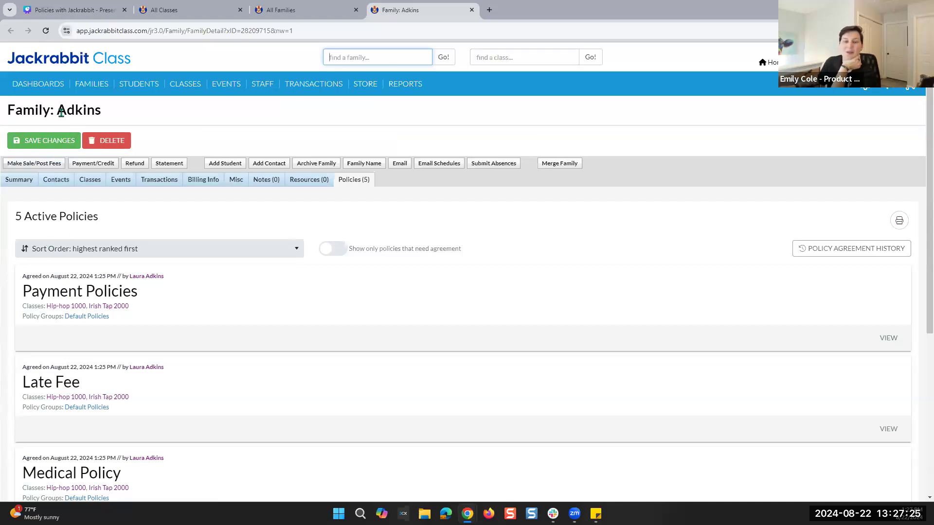
{"action": "left_click_drag", "start_coordinate": [23, 278], "coordinate": [112, 273]}
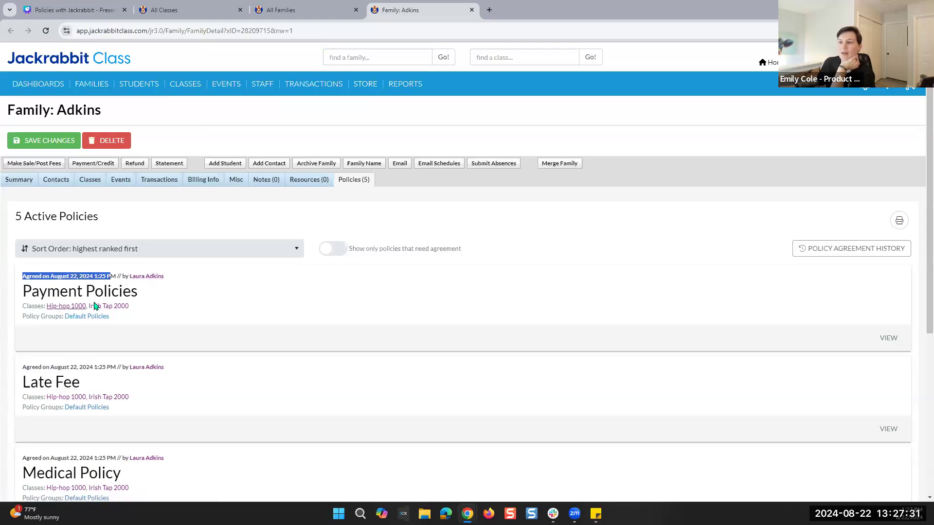
{"action": "scroll", "coordinate": [439, 291], "scroll_direction": "down", "scroll_amount": 1}
{"action": "scroll", "coordinate": [439, 290], "scroll_direction": "down", "scroll_amount": 4}
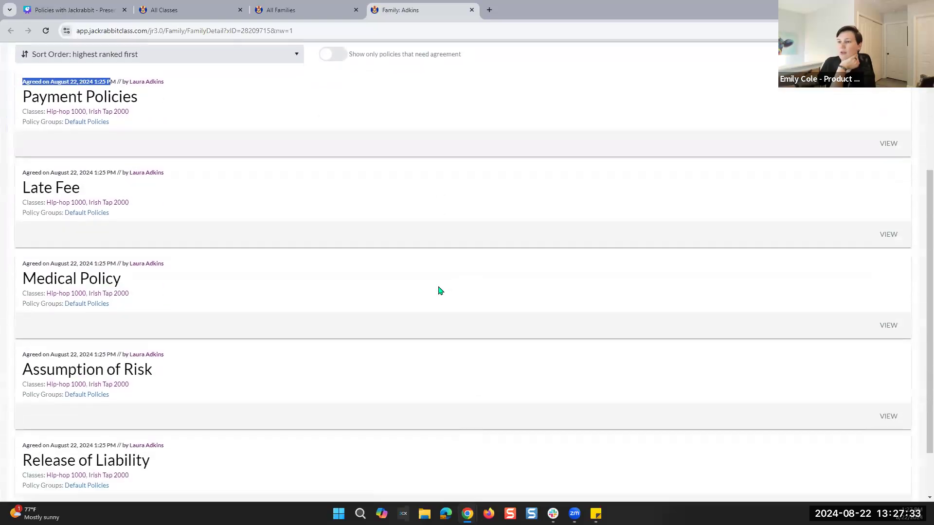
{"action": "scroll", "coordinate": [436, 291], "scroll_direction": "up", "scroll_amount": 5}
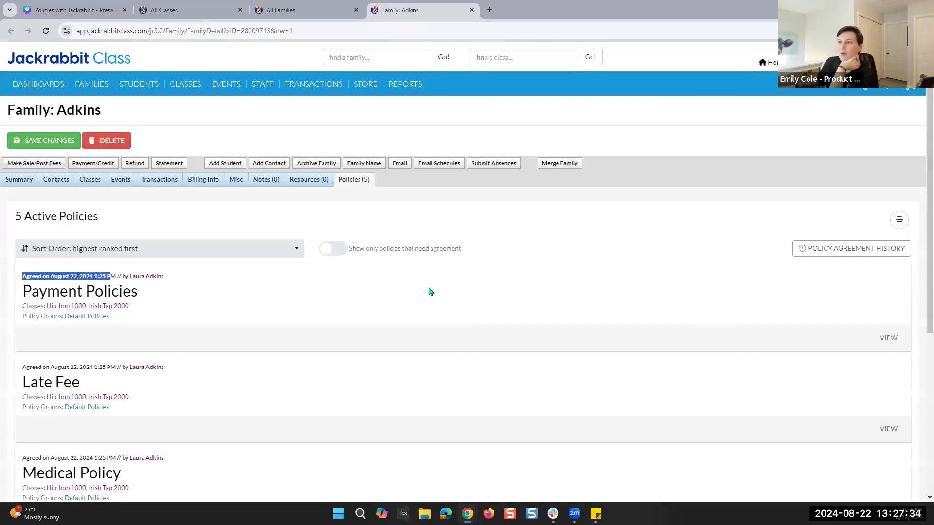
{"action": "left_click", "coordinate": [333, 249]}
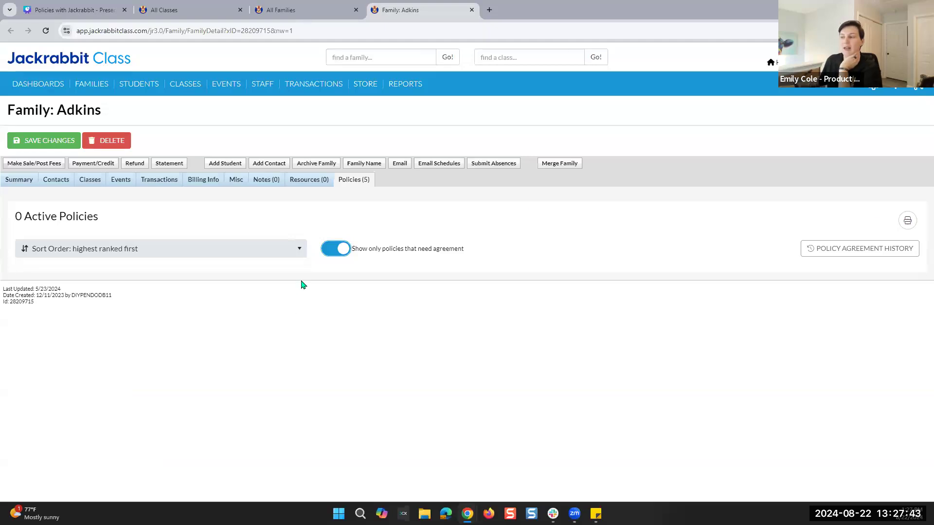
{"action": "left_click", "coordinate": [336, 253]}
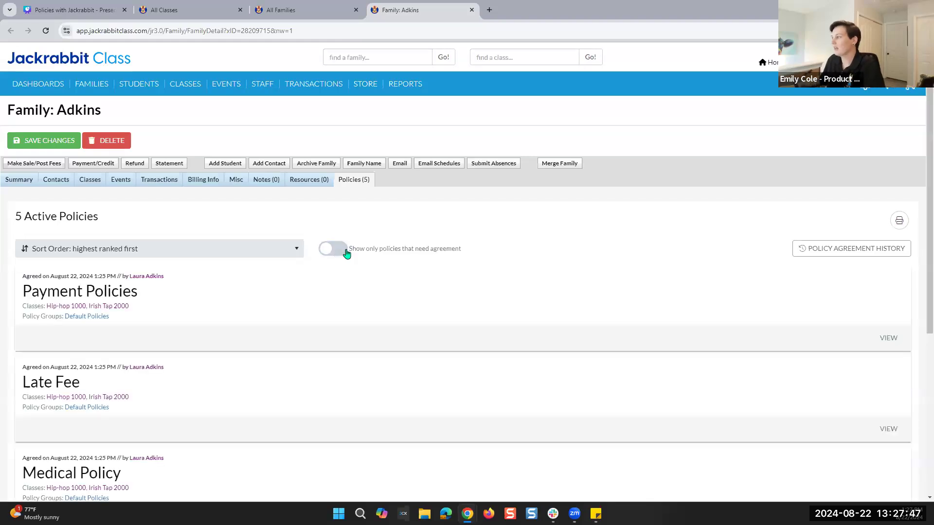
- Preview the family's active policies for printing with a signature line, and check the heading on the first page
{"action": "left_click", "coordinate": [900, 222]}
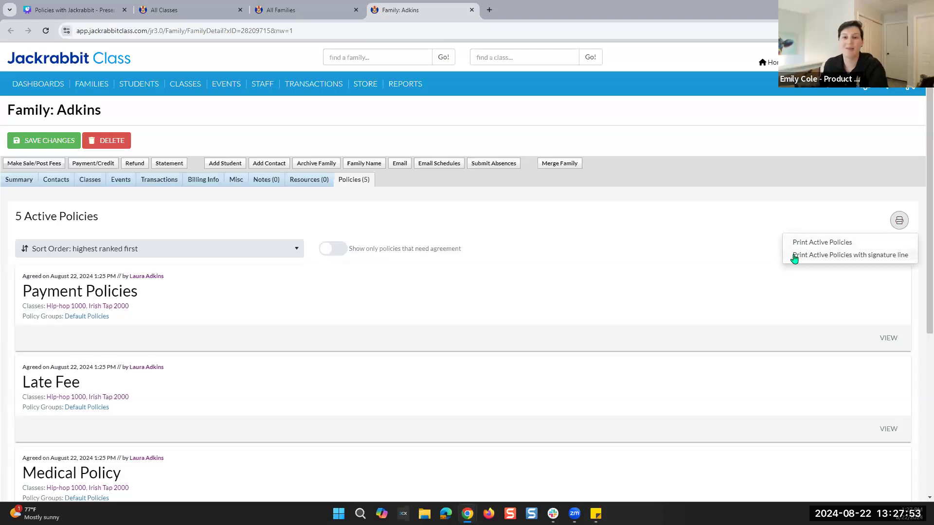
{"action": "left_click", "coordinate": [801, 256]}
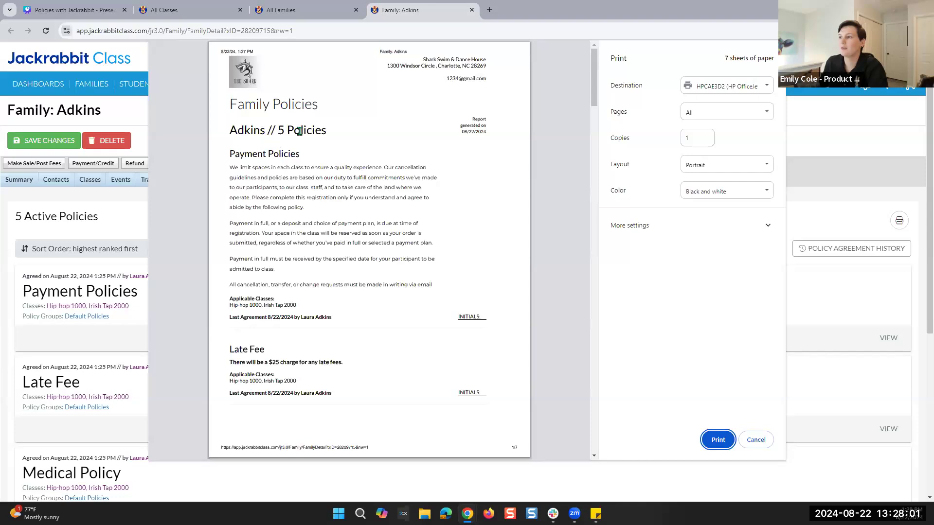
{"action": "left_click_drag", "start_coordinate": [229, 132], "coordinate": [272, 138]}
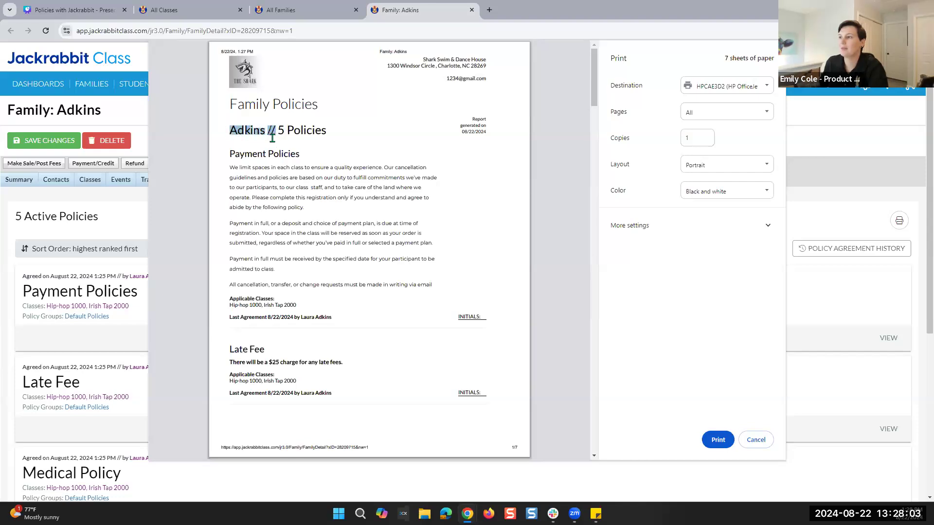
{"action": "left_click", "coordinate": [268, 162]}
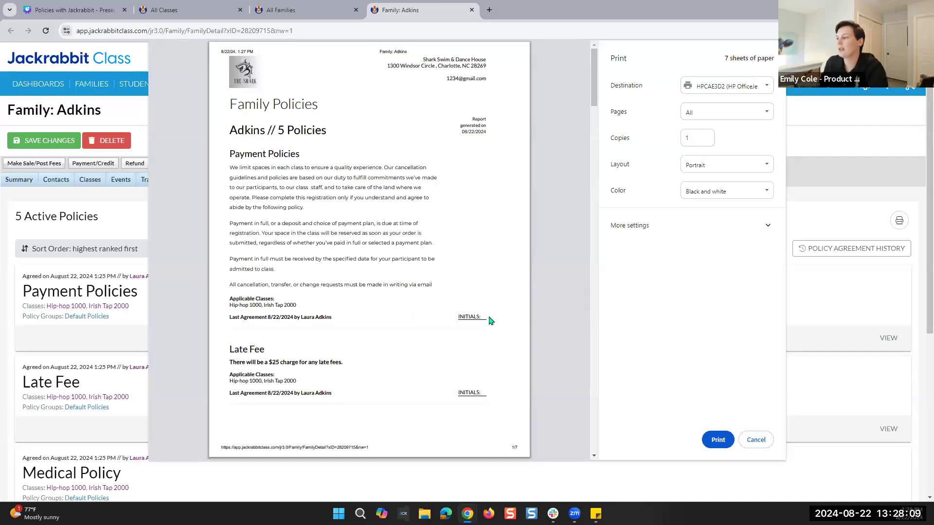
- Examine the printout's initials lines and final name, signature and date section, and cancel the printing
{"action": "scroll", "coordinate": [488, 323], "scroll_direction": "down", "scroll_amount": 20}
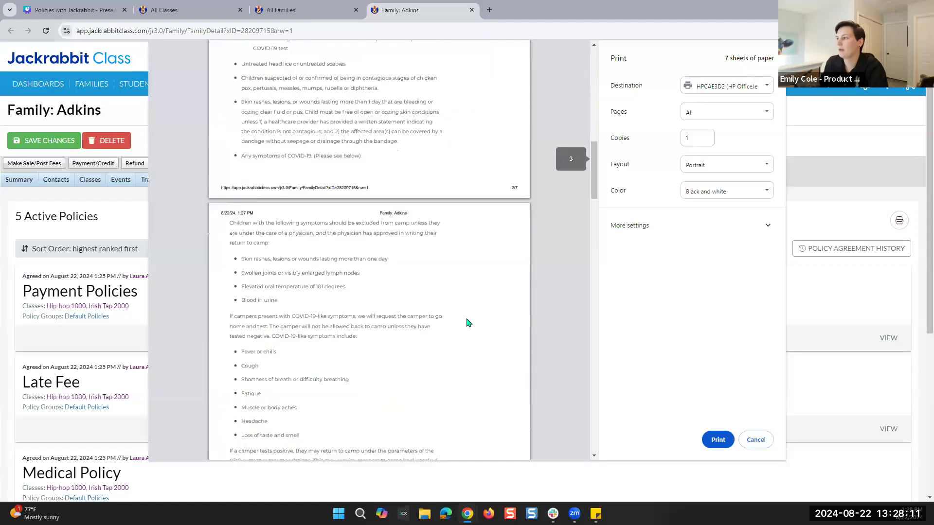
{"action": "scroll", "coordinate": [465, 321], "scroll_direction": "down", "scroll_amount": 10}
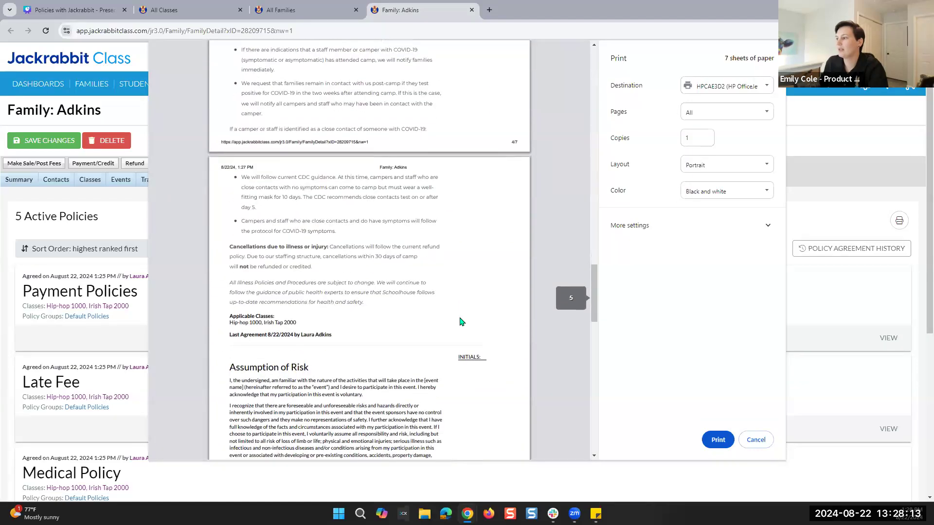
{"action": "scroll", "coordinate": [430, 265], "scroll_direction": "down", "scroll_amount": 10}
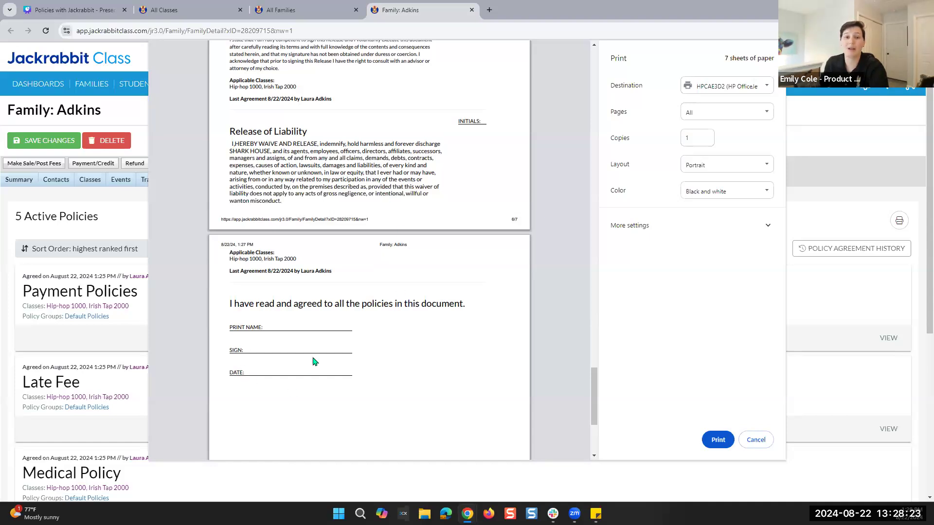
{"action": "scroll", "coordinate": [349, 343], "scroll_direction": "down", "scroll_amount": 4}
{"action": "scroll", "coordinate": [352, 341], "scroll_direction": "up", "scroll_amount": 9}
{"action": "scroll", "coordinate": [344, 352], "scroll_direction": "up", "scroll_amount": 20}
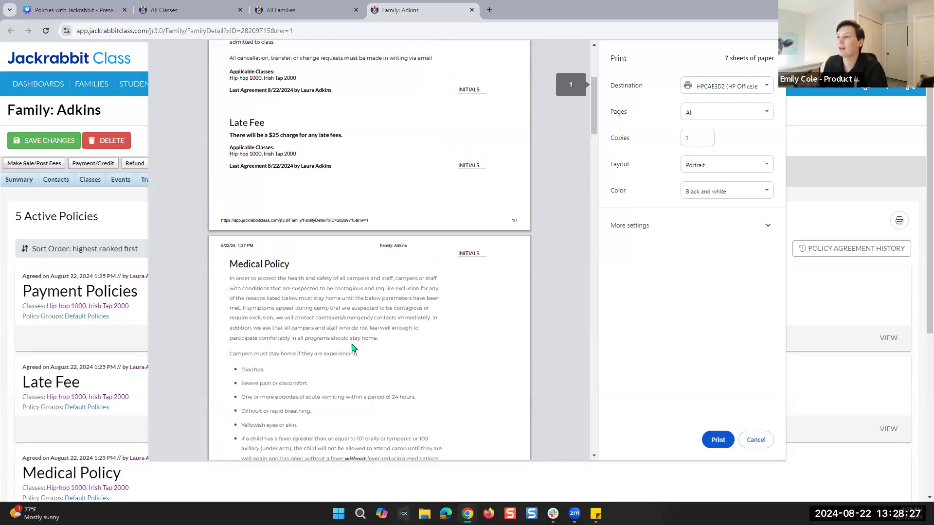
{"action": "scroll", "coordinate": [353, 345], "scroll_direction": "up", "scroll_amount": 5}
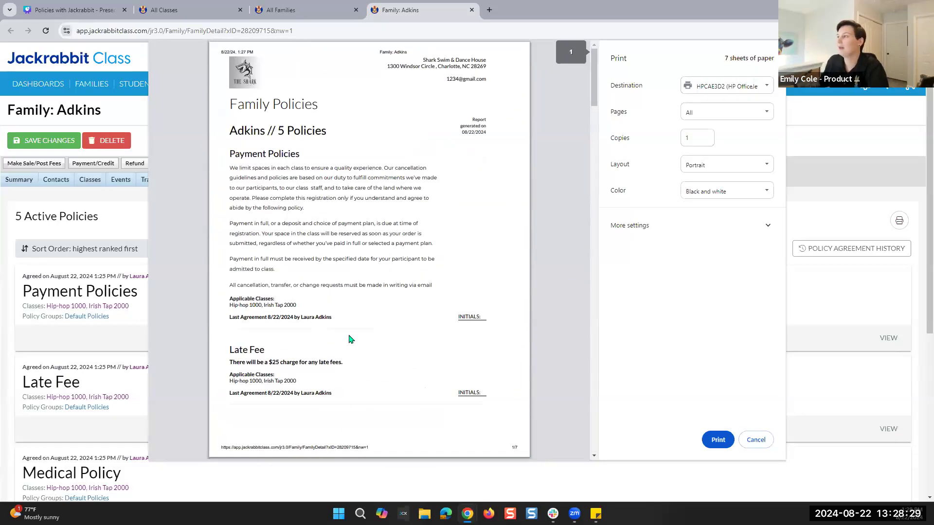
{"action": "scroll", "coordinate": [351, 339], "scroll_direction": "down", "scroll_amount": 7}
{"action": "scroll", "coordinate": [352, 338], "scroll_direction": "up", "scroll_amount": 7}
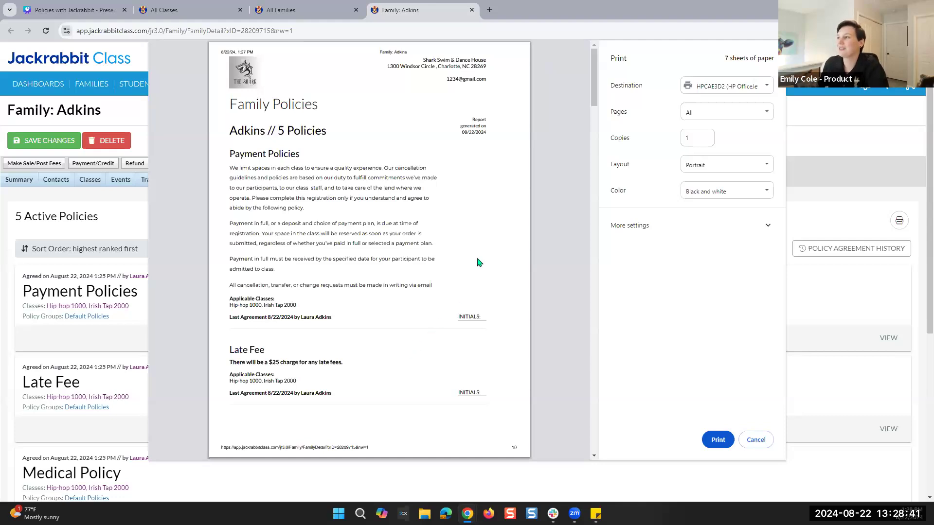
{"action": "left_click", "coordinate": [753, 443]}
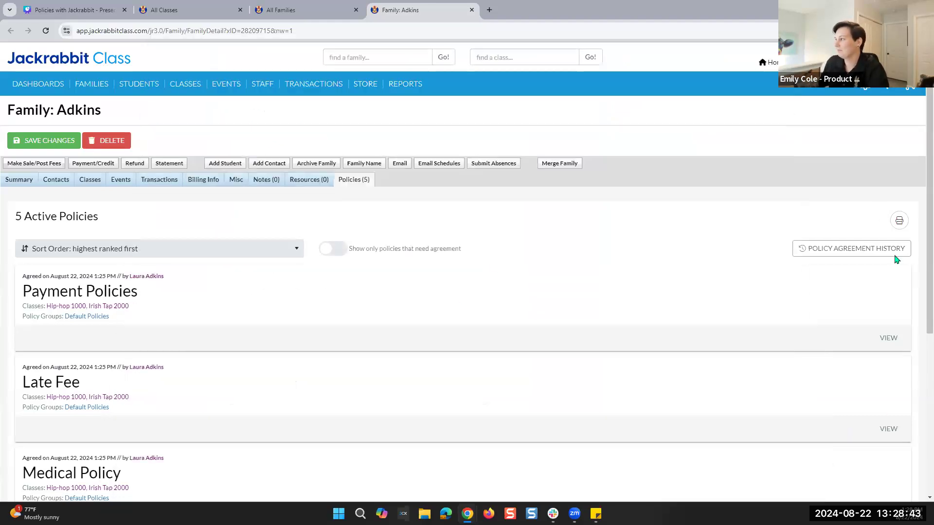
- Check the printing options for the family's active policies, and dismiss them without printing
{"action": "left_click_drag", "start_coordinate": [6, 113], "coordinate": [104, 118]}
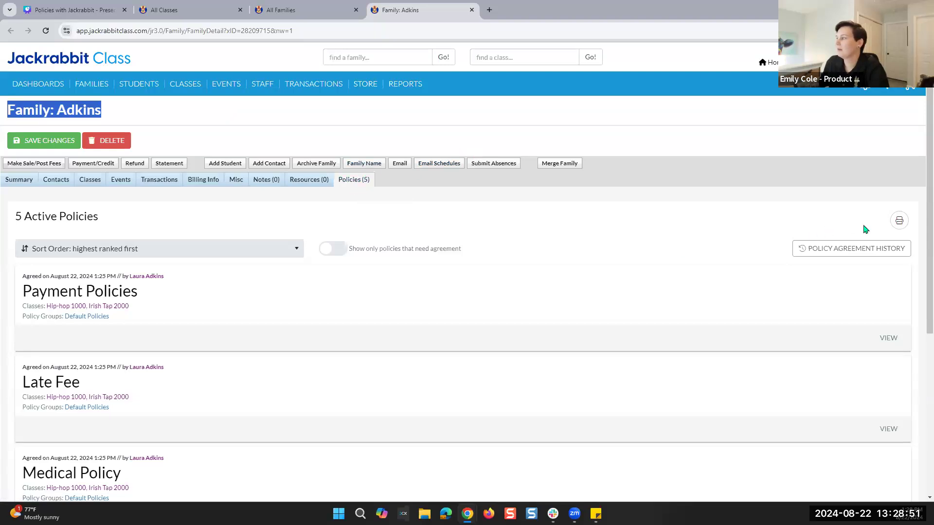
{"action": "left_click", "coordinate": [898, 221]}
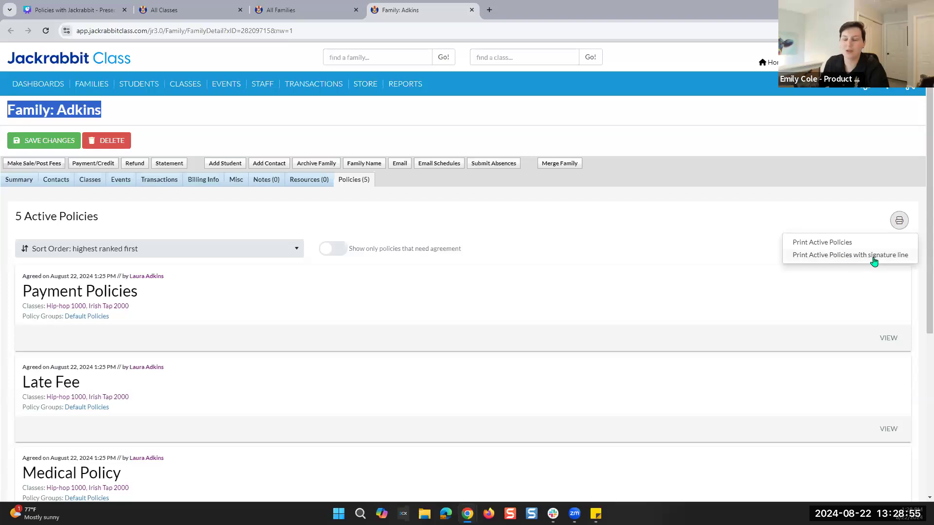
{"action": "left_click", "coordinate": [600, 127]}
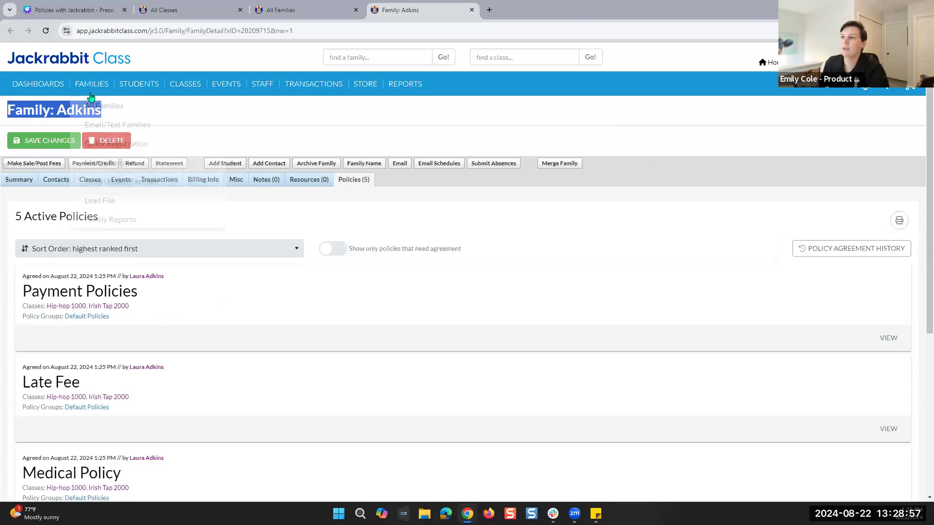
- List all families, and temporarily filter them by policy status to those that have agreed to all active policies
{"action": "left_click", "coordinate": [87, 105]}
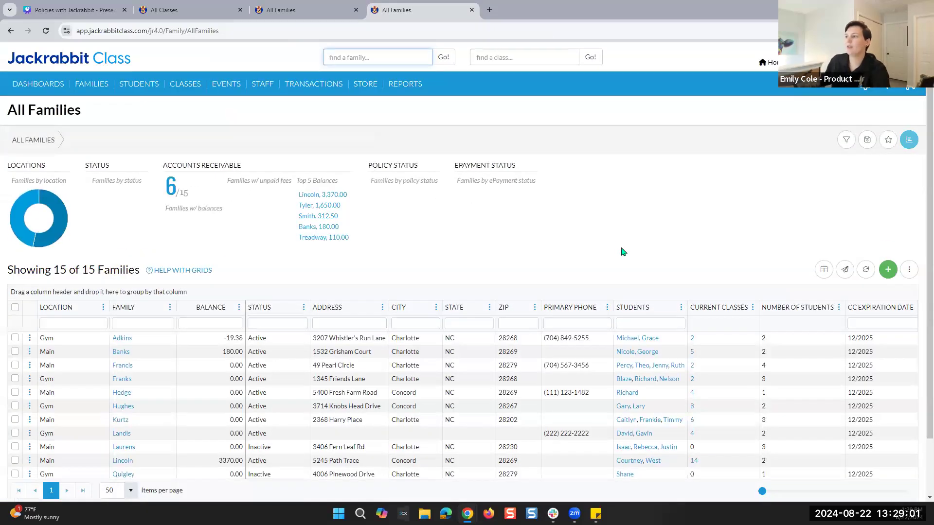
{"action": "mouse_move", "coordinate": [401, 202]}
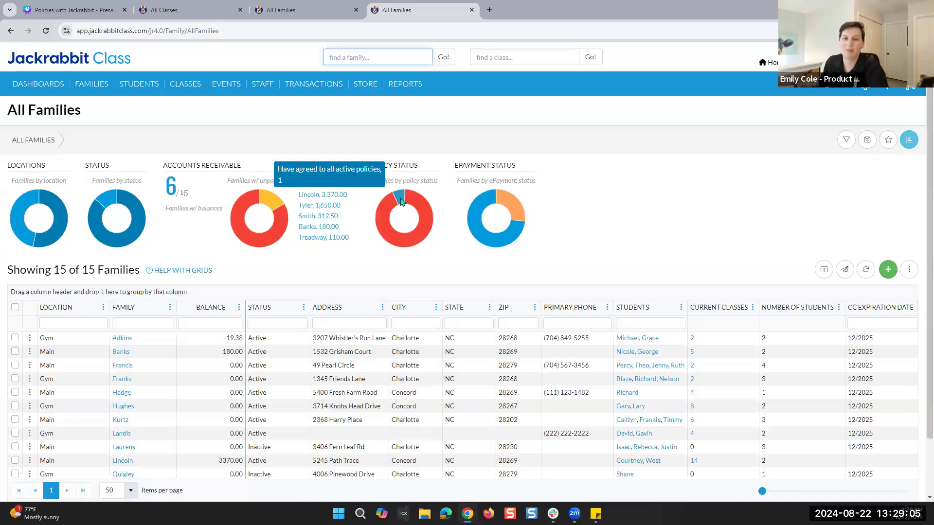
{"action": "left_click", "coordinate": [400, 202]}
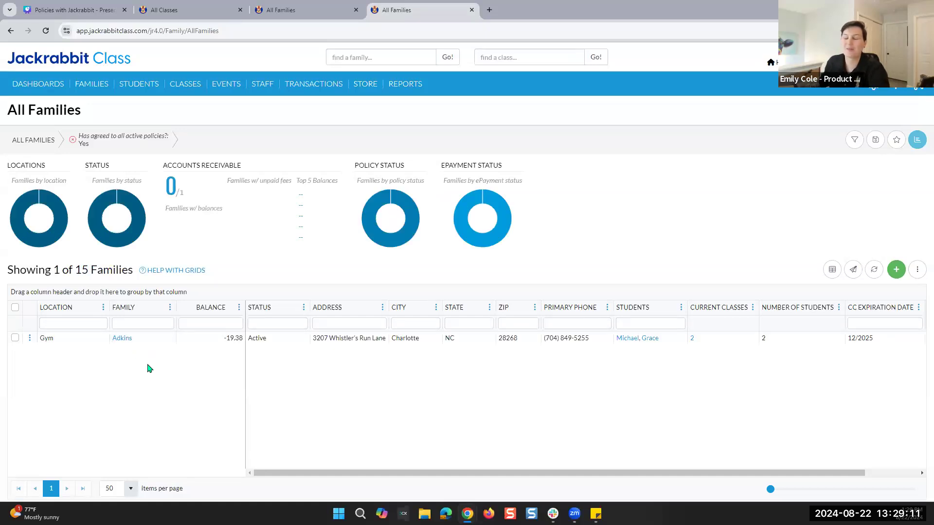
{"action": "left_click", "coordinate": [71, 140]}
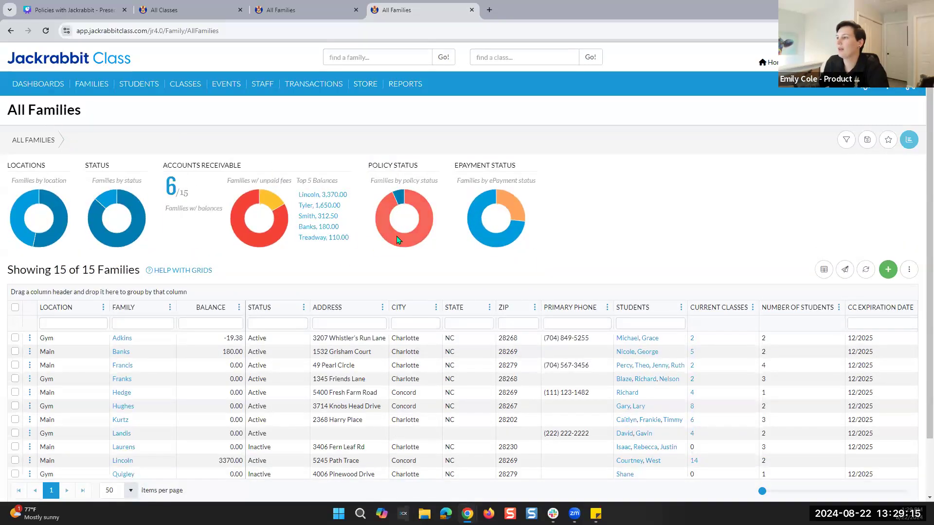
- Filter to families that have not agreed to all active policies, and start an email to them with the default audience and additional settings
{"action": "mouse_move", "coordinate": [402, 243]}
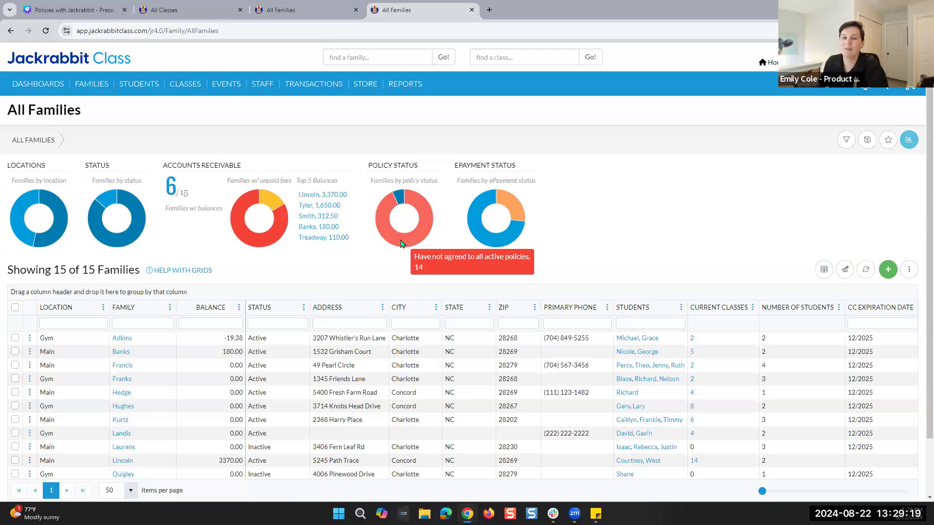
{"action": "left_click", "coordinate": [402, 243]}
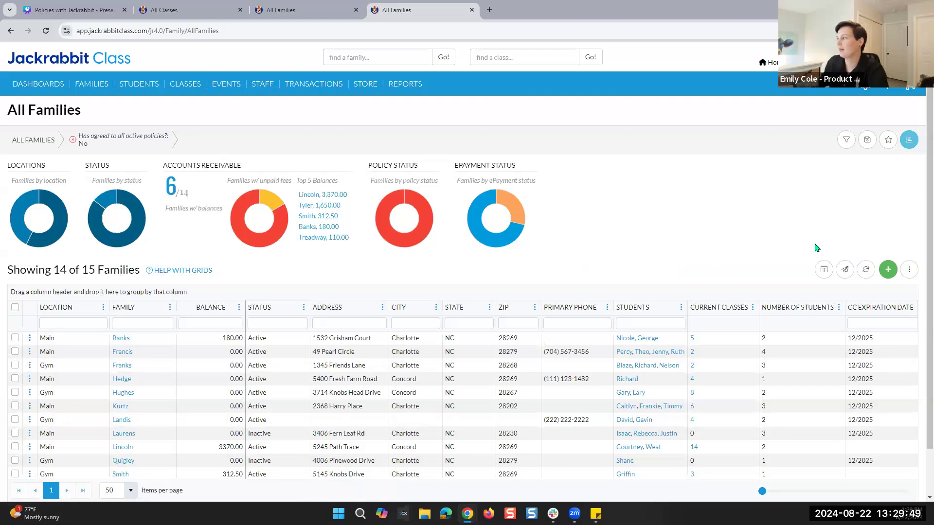
{"action": "left_click", "coordinate": [845, 271]}
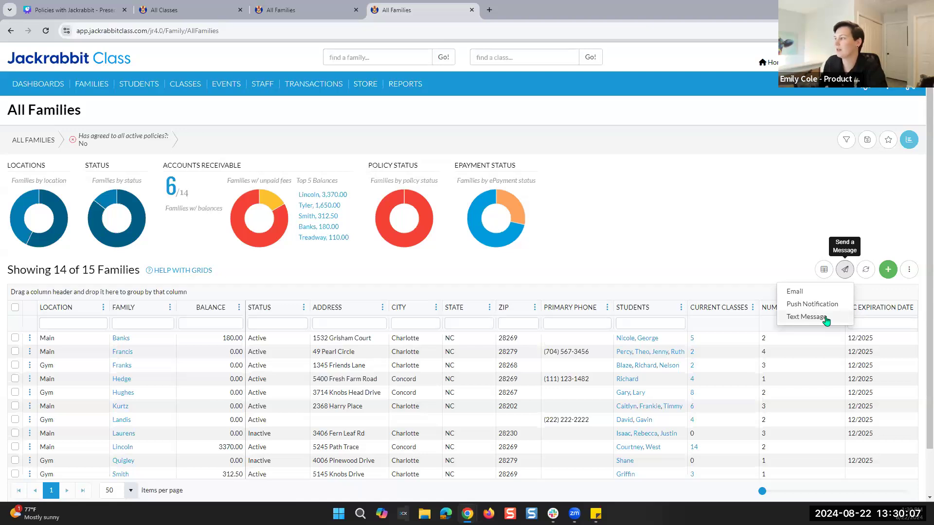
{"action": "left_click", "coordinate": [795, 292]}
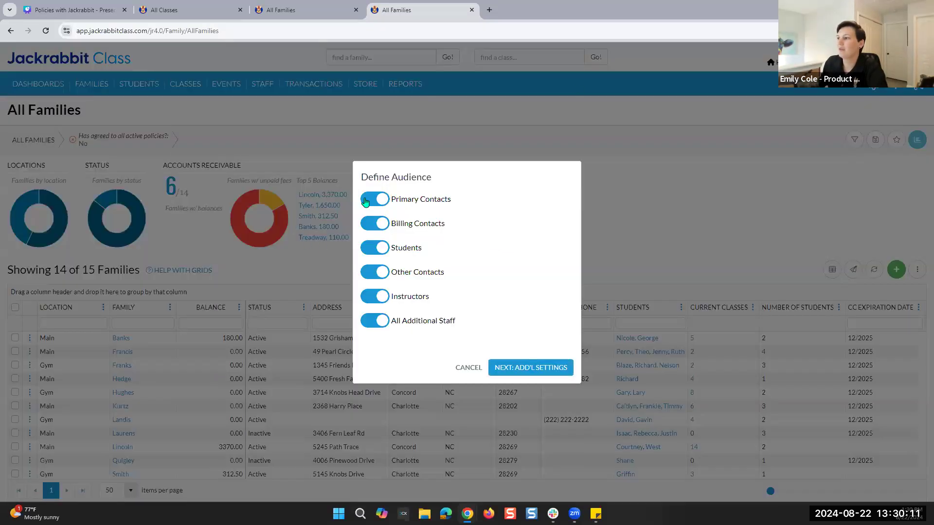
{"action": "left_click", "coordinate": [529, 367]}
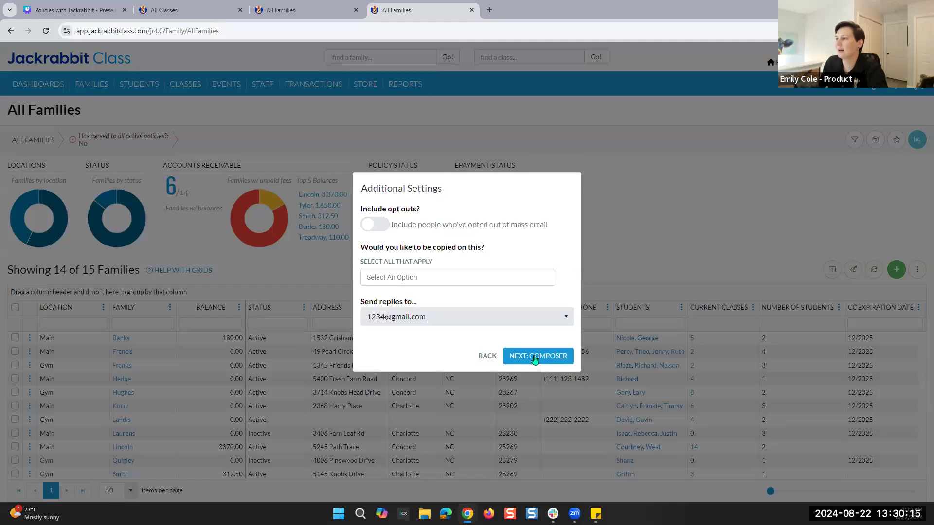
{"action": "left_click", "coordinate": [534, 358]}
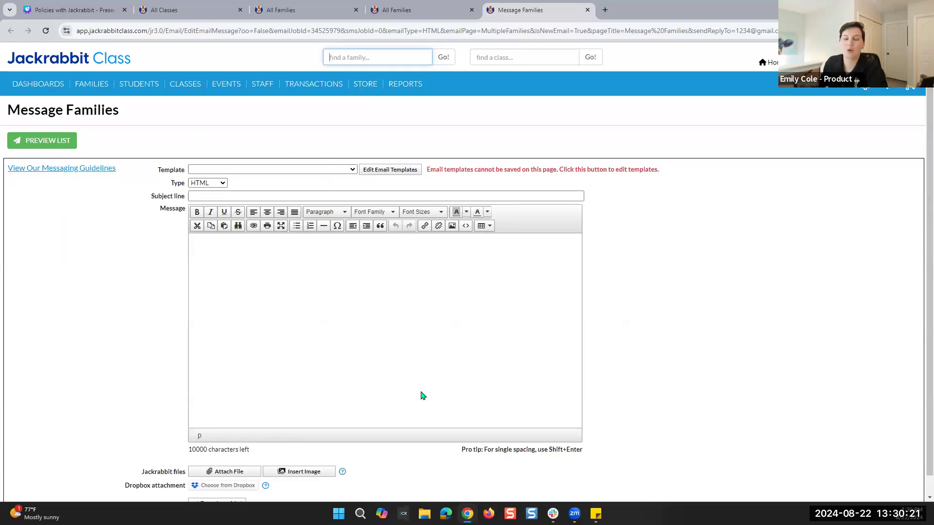
- View the available email templates, close the message page without sending, and clear the policy agreement filter
{"action": "left_click", "coordinate": [189, 170]}
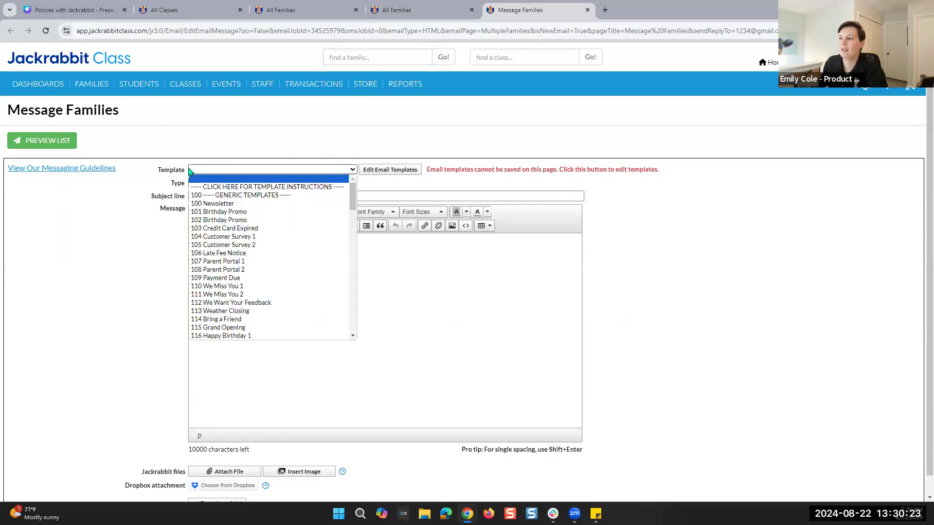
{"action": "left_click", "coordinate": [189, 170]}
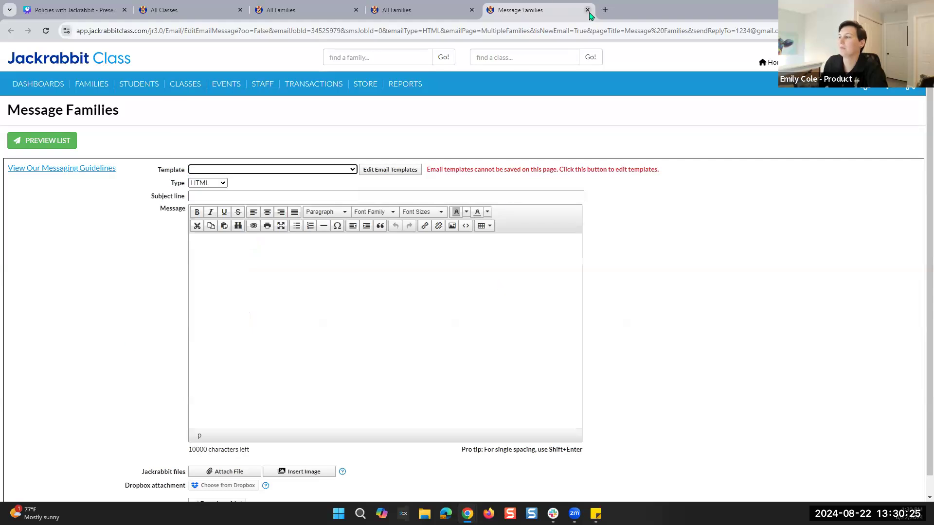
{"action": "left_click", "coordinate": [588, 10]}
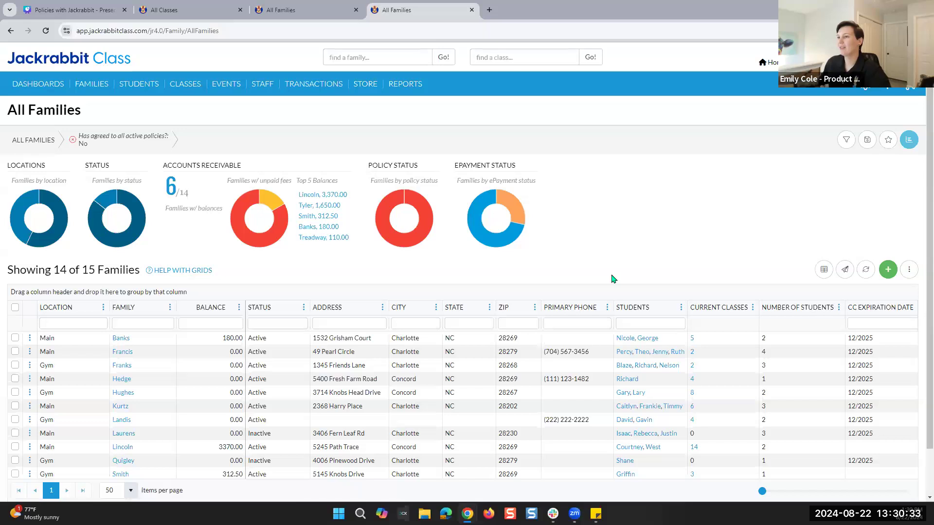
{"action": "left_click", "coordinate": [72, 140]}
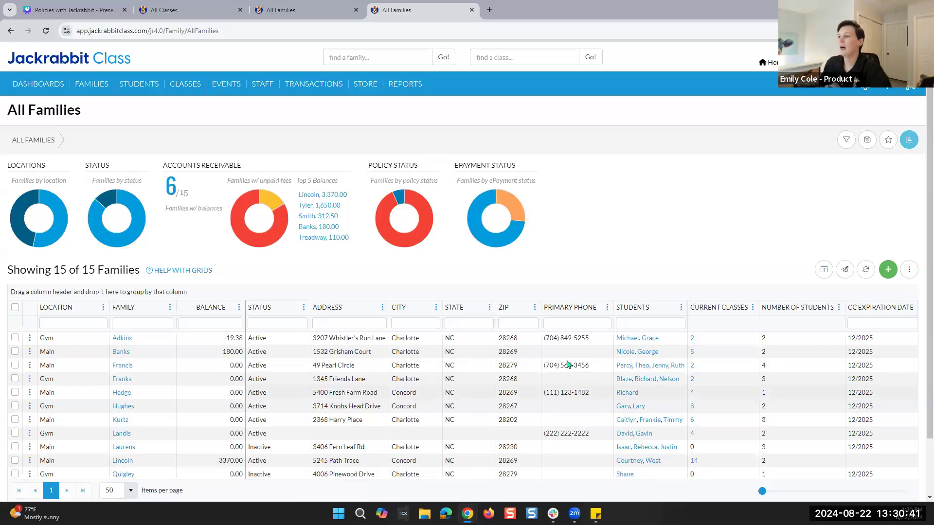
- Open the 2024 Spring Ballet class from the list of all classes, and show its policy groups
{"action": "mouse_move", "coordinate": [182, 88]}
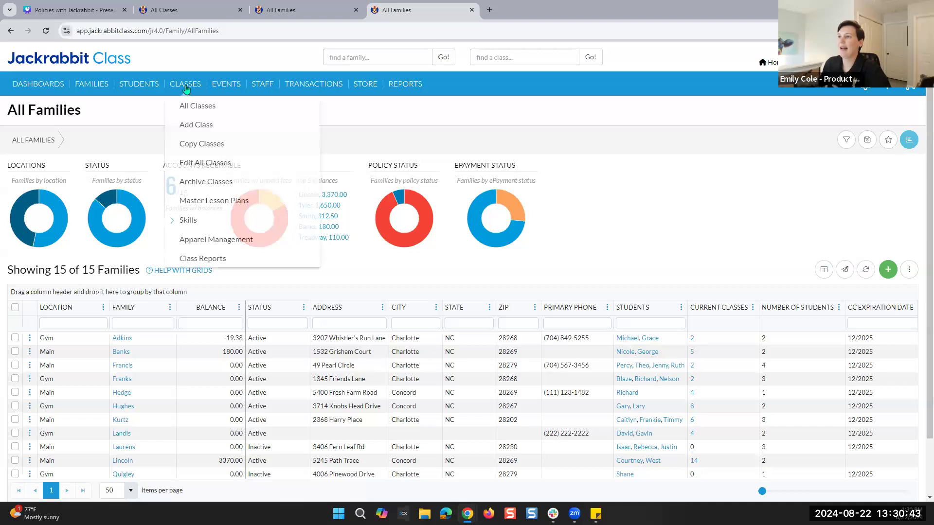
{"action": "left_click", "coordinate": [181, 108]}
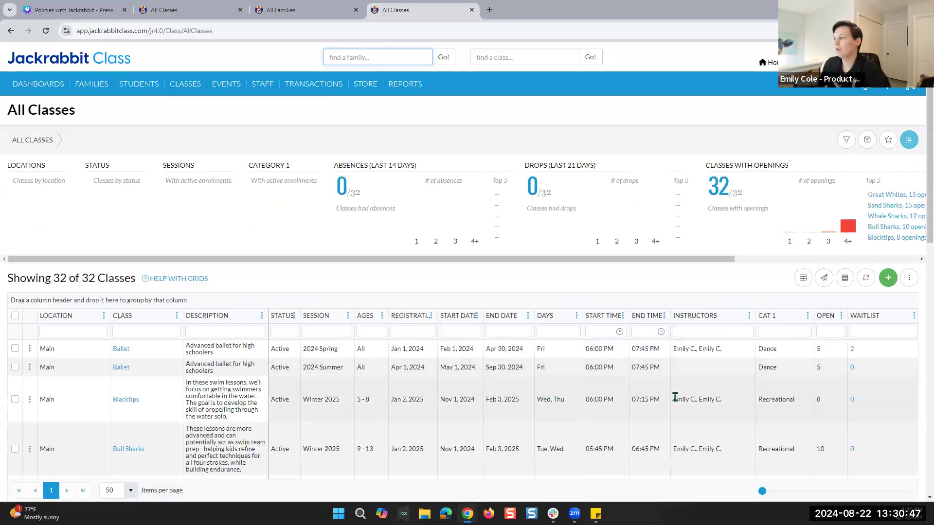
{"action": "left_click", "coordinate": [118, 350]}
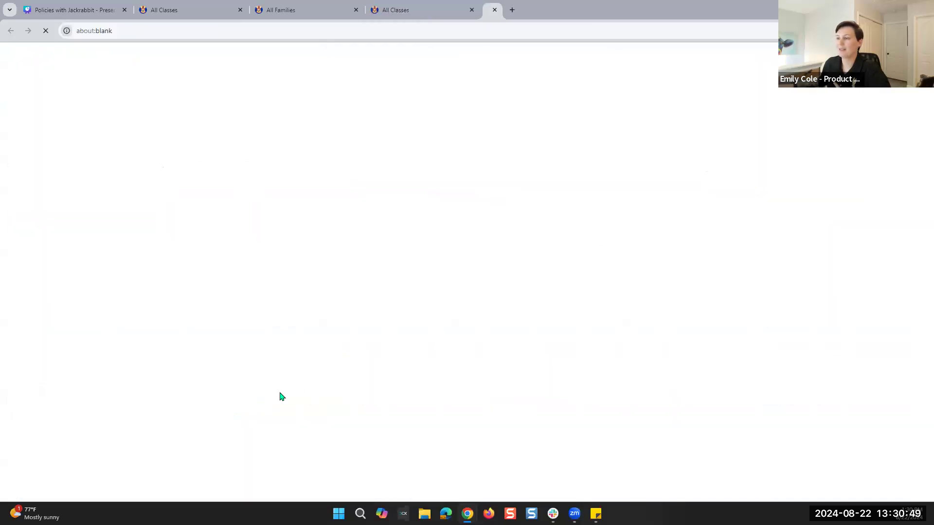
{"action": "left_click", "coordinate": [515, 183]}
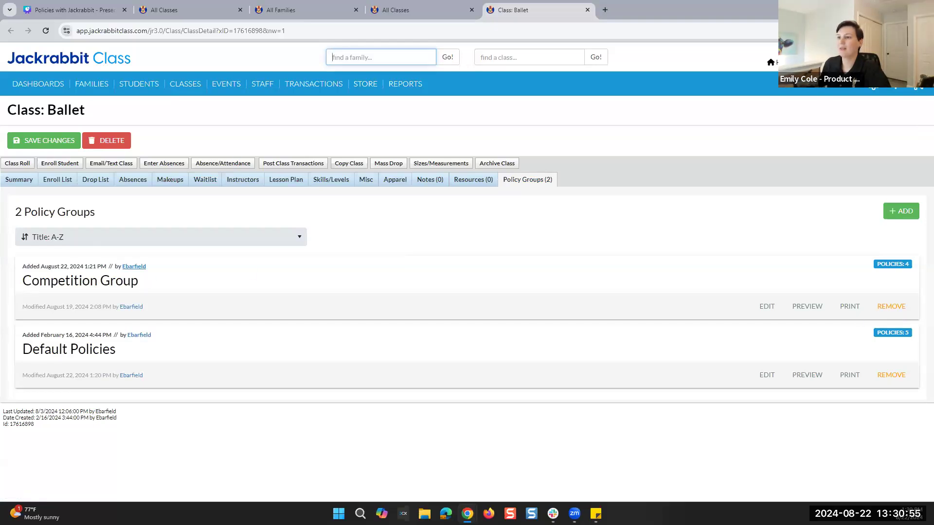
- Remove the Competition Group policy group from the Ballet class
{"action": "left_click_drag", "start_coordinate": [13, 287], "coordinate": [143, 286]}
{"action": "left_click", "coordinate": [137, 281]}
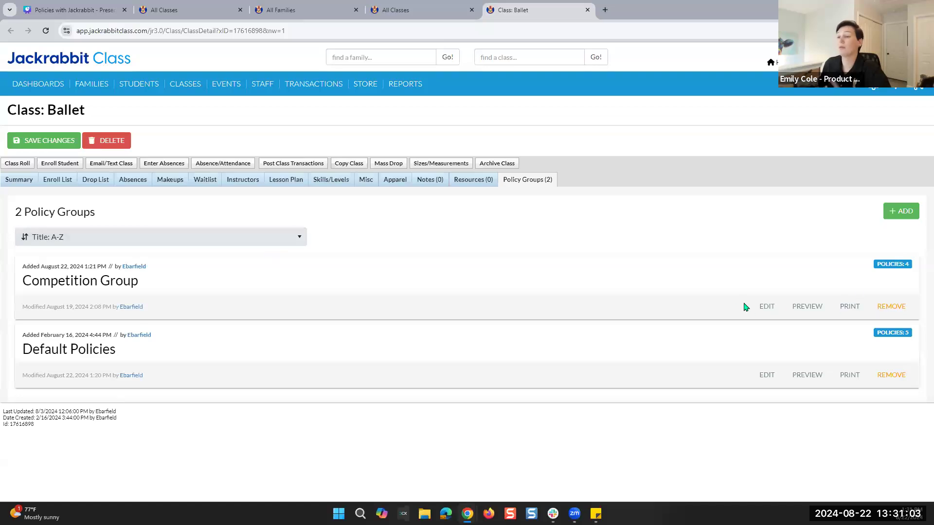
{"action": "left_click", "coordinate": [889, 307]}
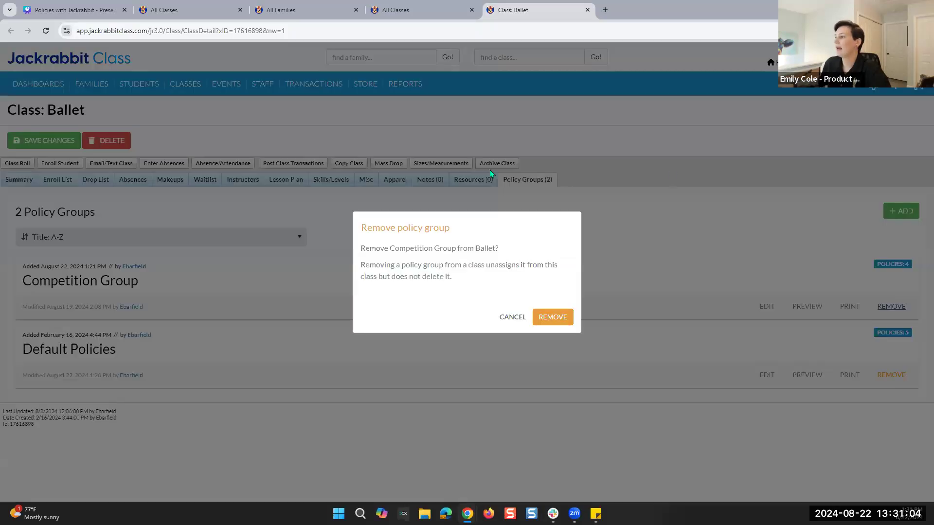
{"action": "left_click", "coordinate": [553, 319]}
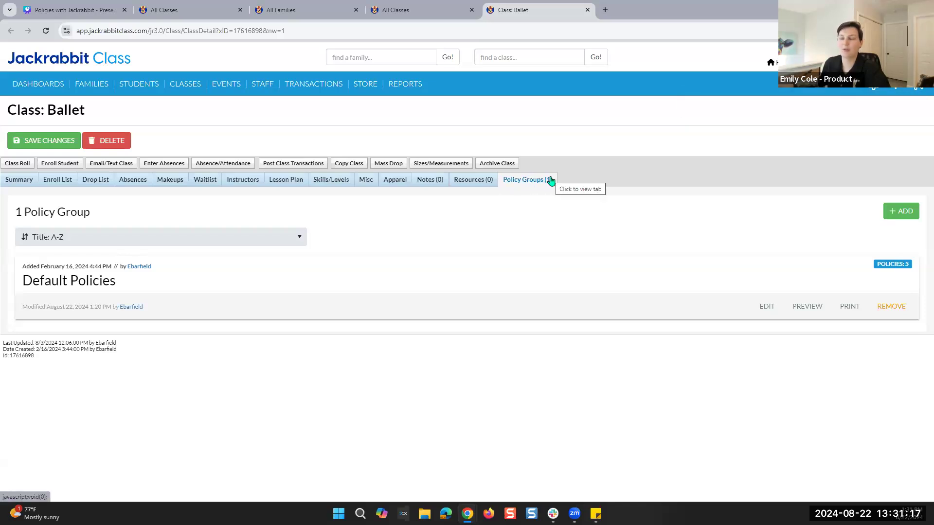
- Try to save the Ballet class's changes, repeating the attempt once
{"action": "left_click", "coordinate": [29, 143]}
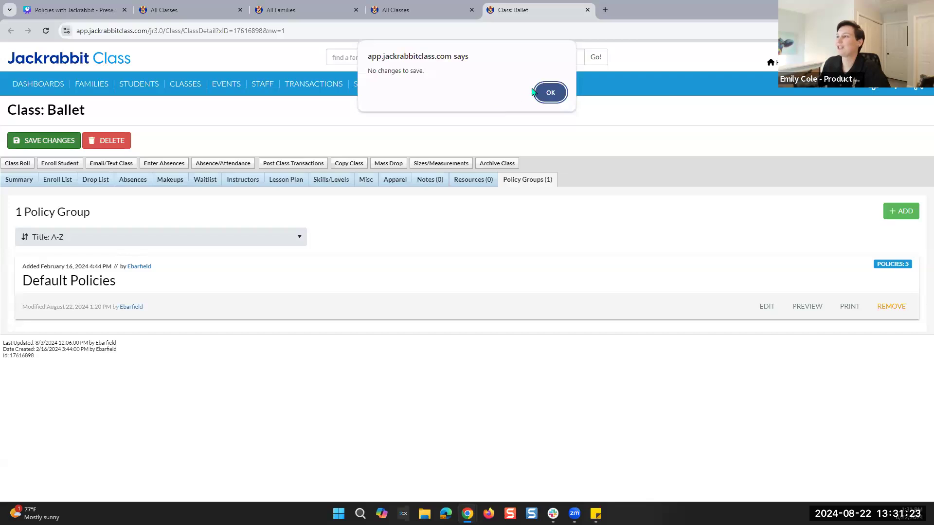
{"action": "key", "text": "Return"}
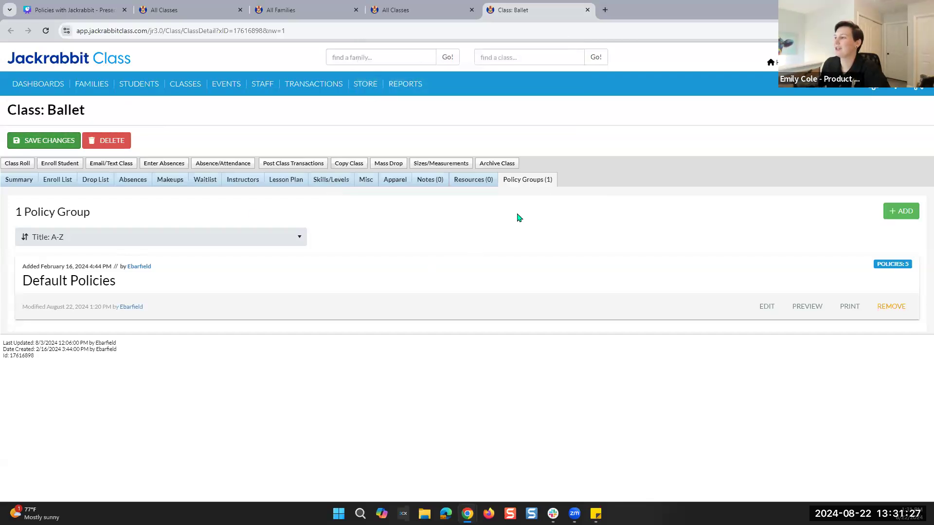
{"action": "left_click", "coordinate": [38, 143]}
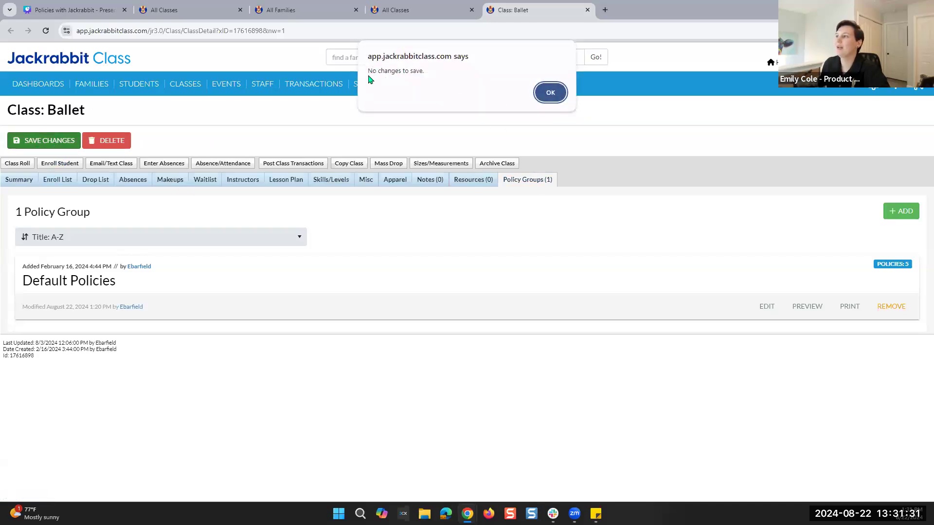
{"action": "left_click", "coordinate": [549, 95]}
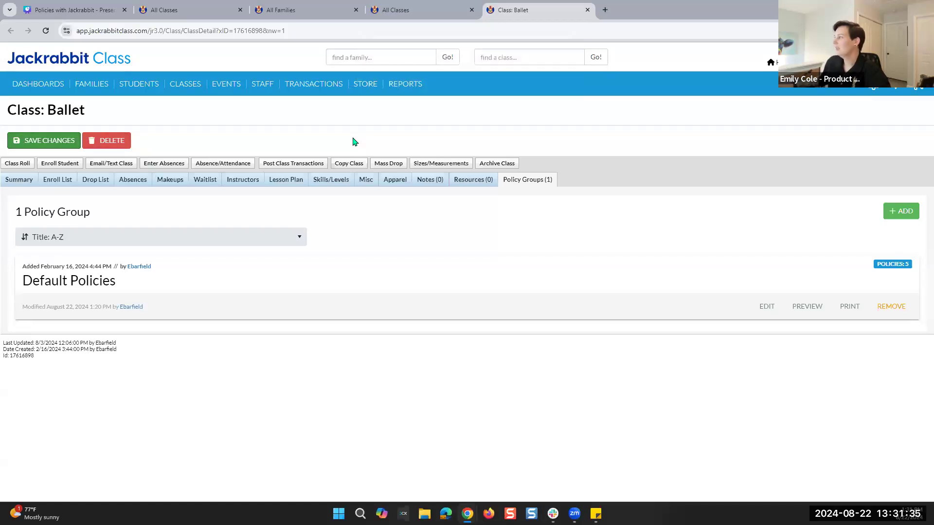
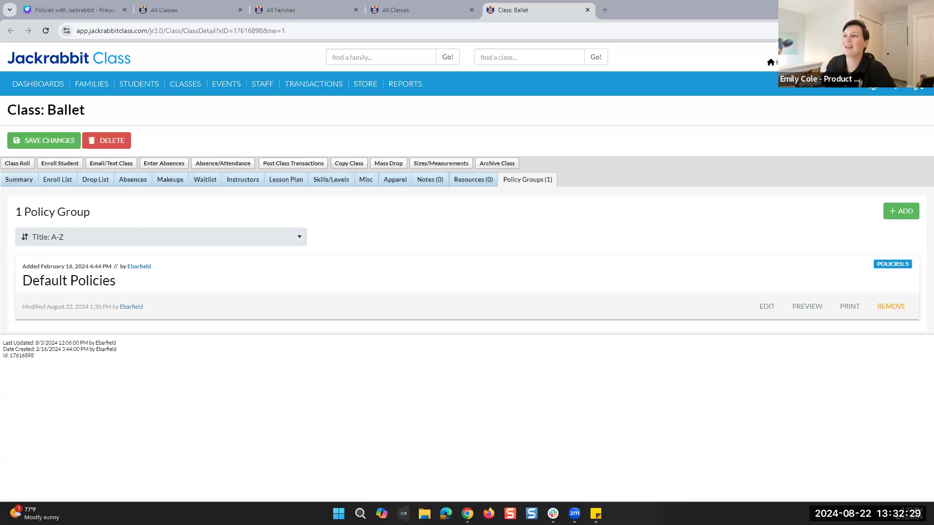
- Switch to the Canva presentation and show the Jackrabbit Technologies contact slide full screen
{"action": "left_click", "coordinate": [73, 10]}
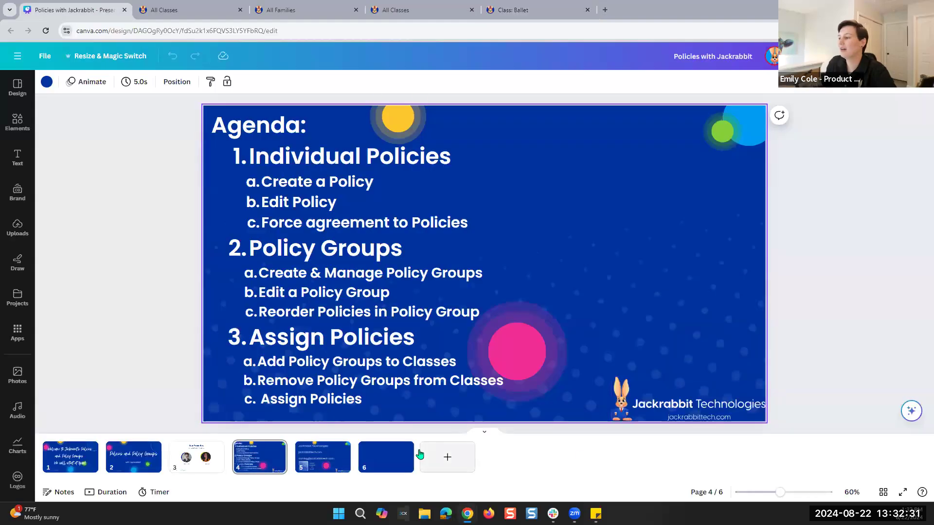
{"action": "left_click", "coordinate": [323, 457]}
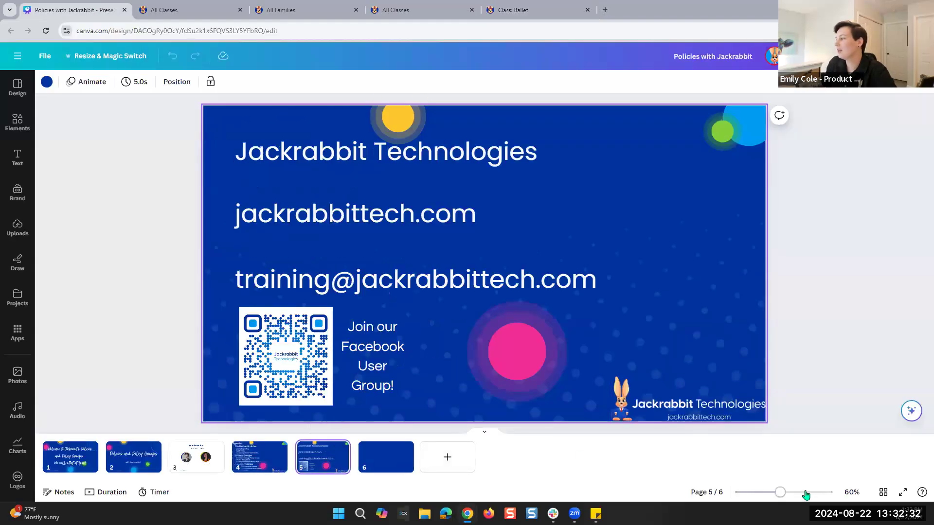
{"action": "left_click", "coordinate": [903, 492]}
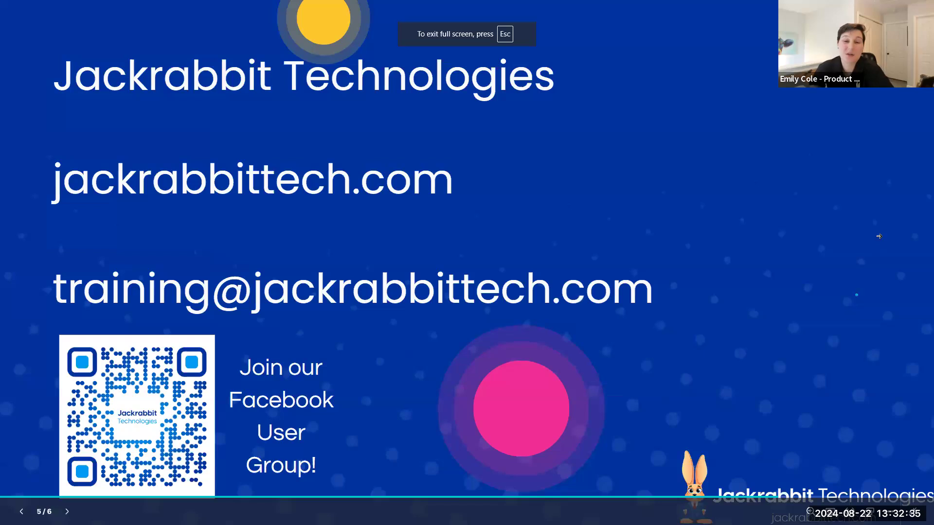